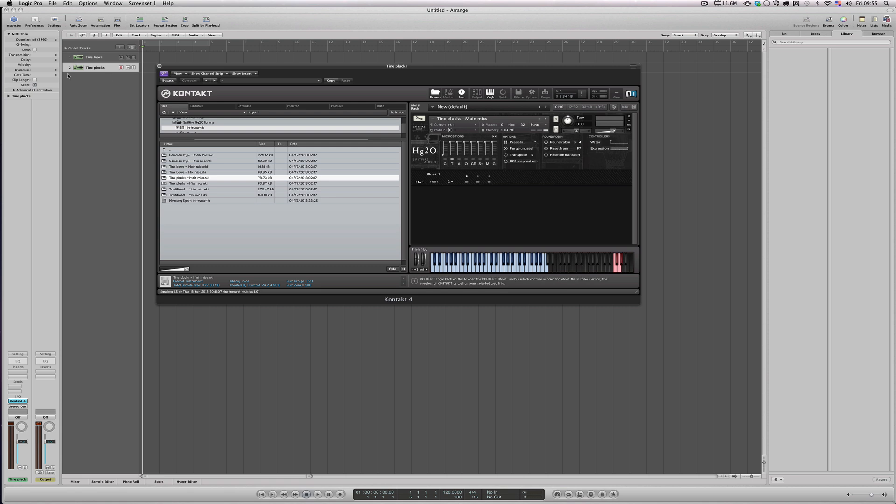
Duplicate the Tine plucks track twice with its instrument settings and name the copies Tine plucks 2 and Tine plucks 3.
click(132, 47)
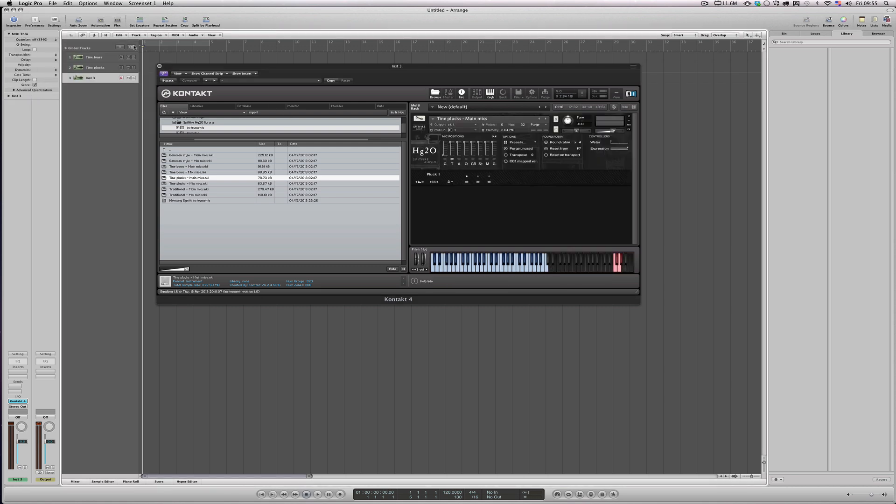
click(132, 47)
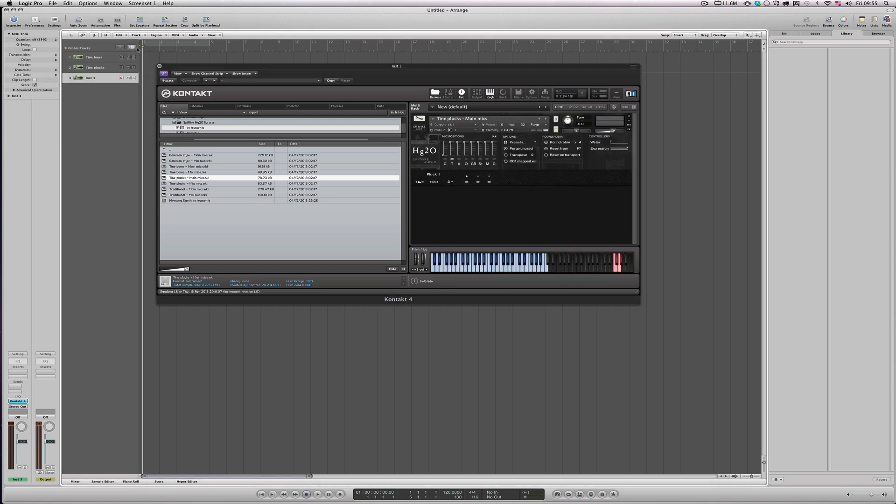
double_click(94, 79)
text(Tu)
double_click(96, 87)
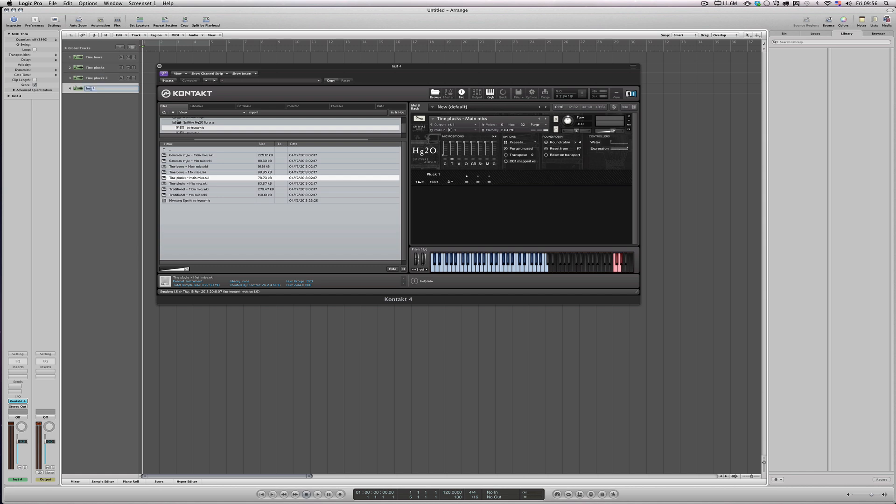
text(Tine plucks 3)
key(Return)
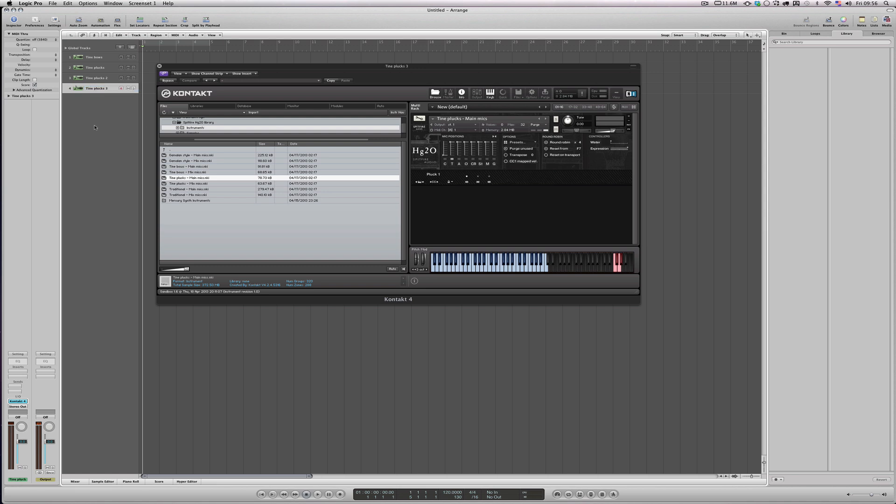
Switch the articulation to Pluck 2 on the Tine plucks 2 track and to Pluck 3 on Tine plucks 3.
key(Up)
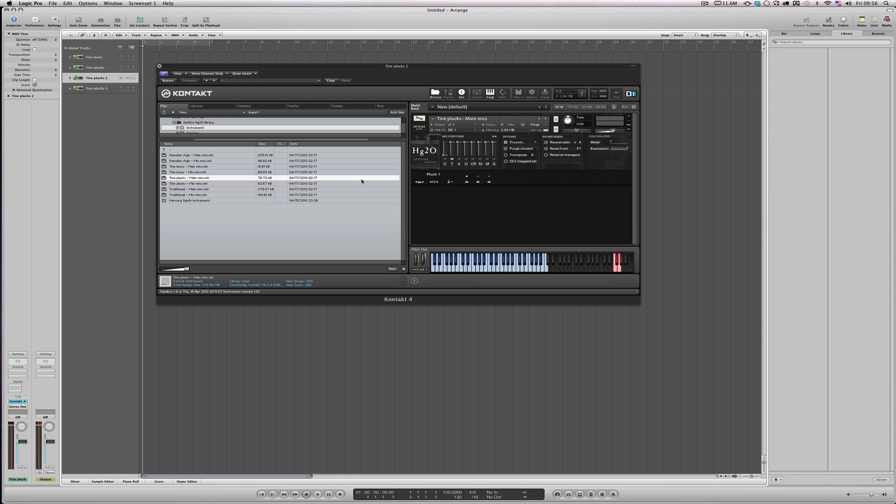
click(478, 177)
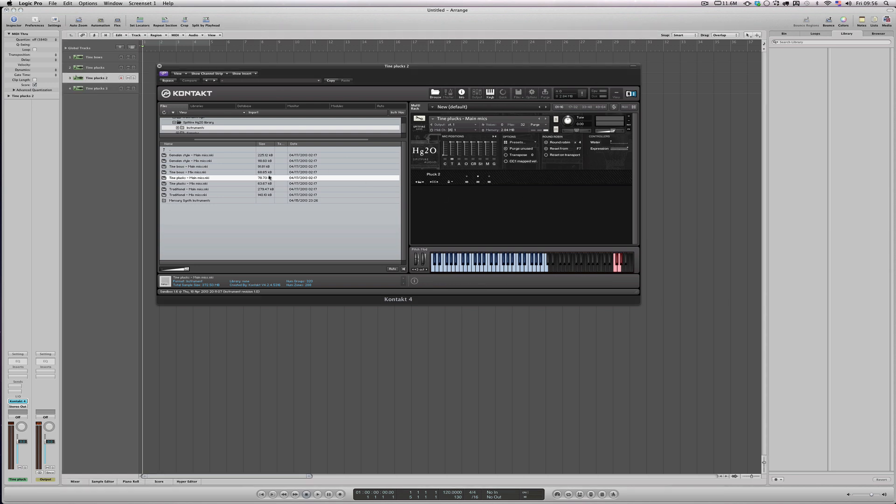
click(120, 89)
click(412, 237)
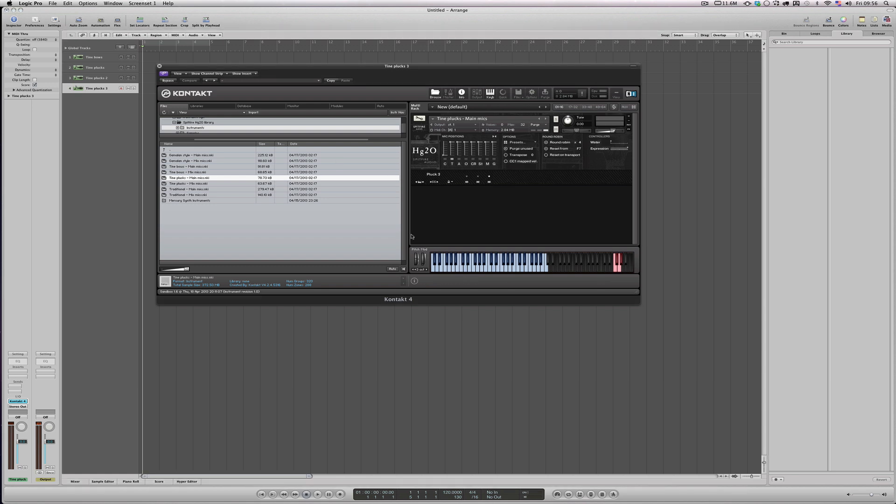
Review the Kontakt articulations on the tine tracks, from Tine bows through Tine plucks 3.
click(101, 57)
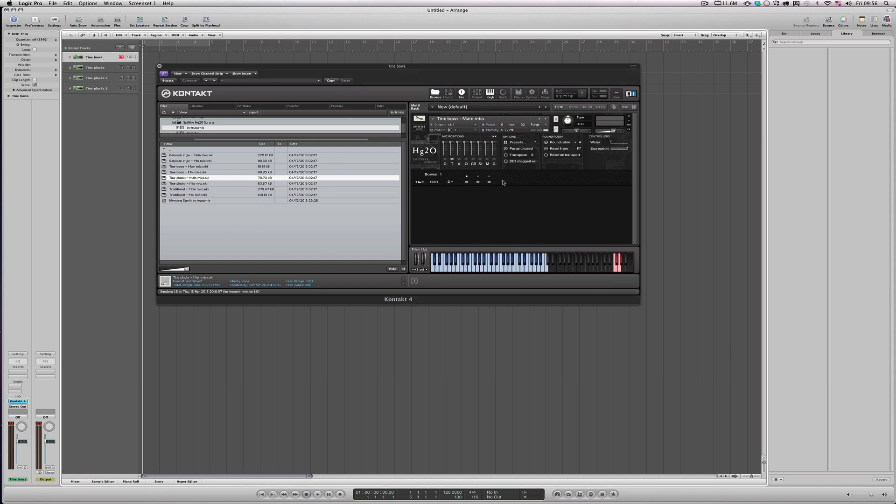
click(119, 89)
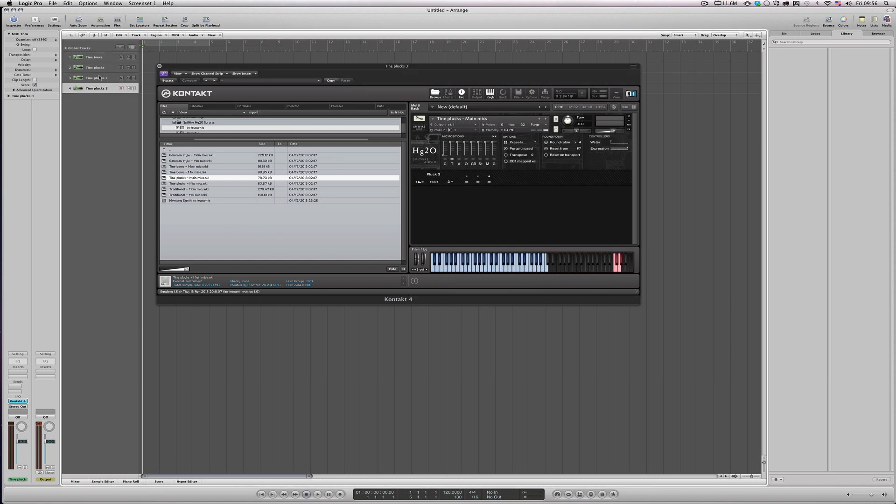
click(97, 56)
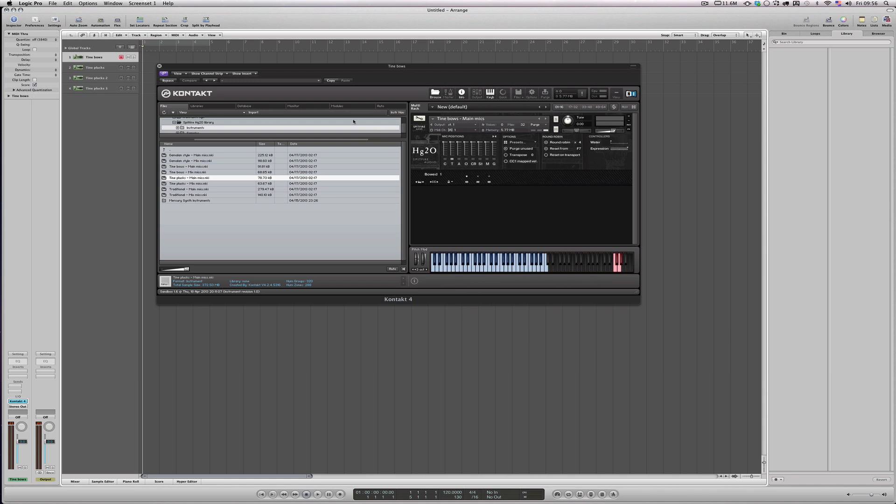
key(Down)
key(Down)
key(Down)
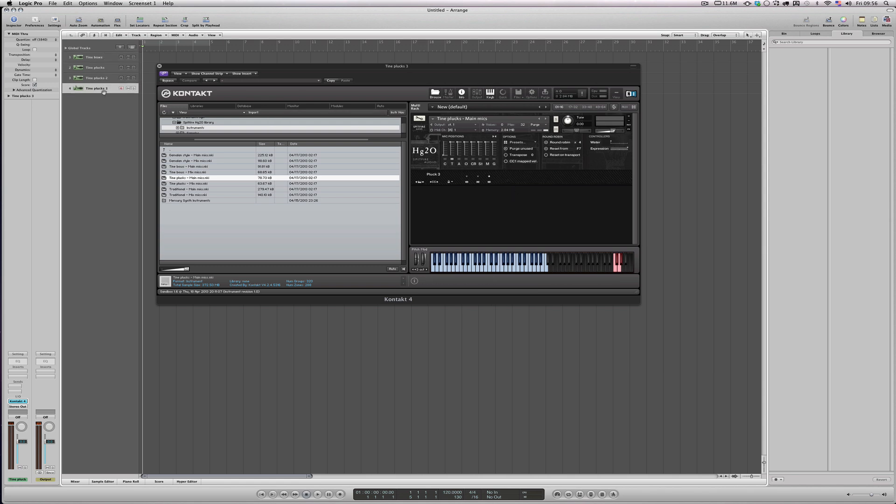
Duplicate the Tine plucks 3 track, replace its instrument with Gamalan style - Main mics, and name it Gamelan.
click(132, 47)
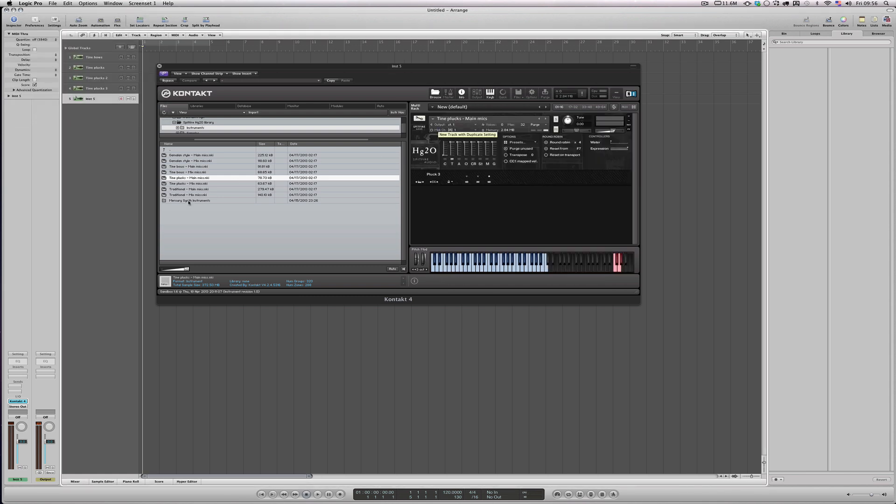
double_click(195, 156)
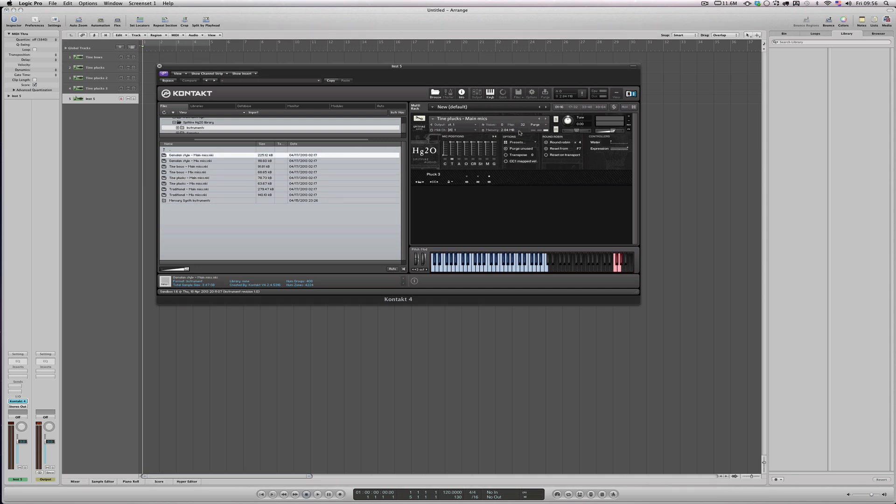
double_click(90, 98)
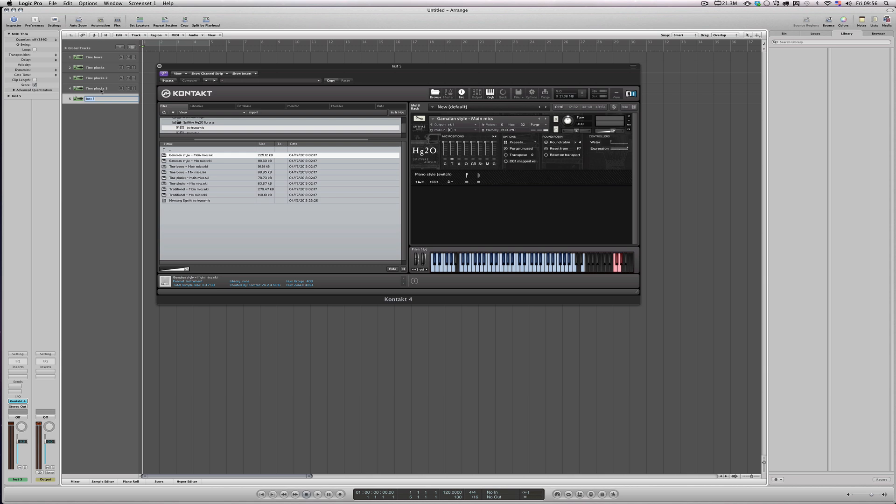
text(Gamelan)
key(Return)
double_click(89, 111)
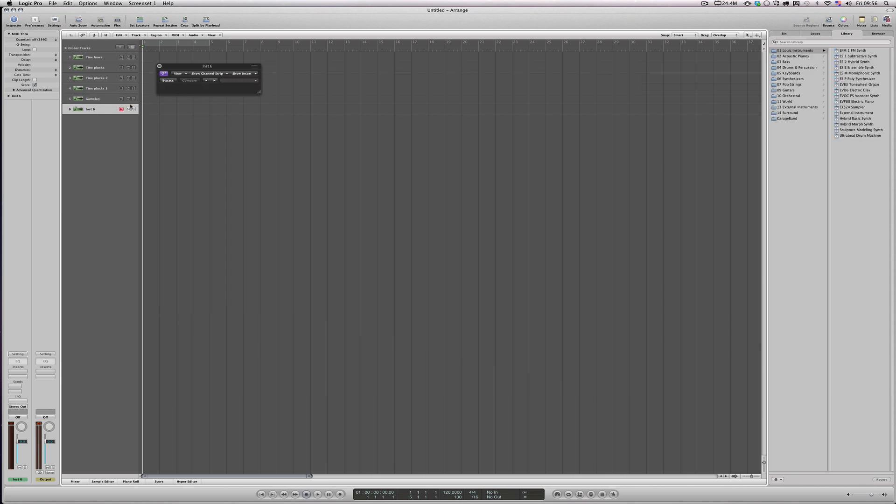
key(super+z)
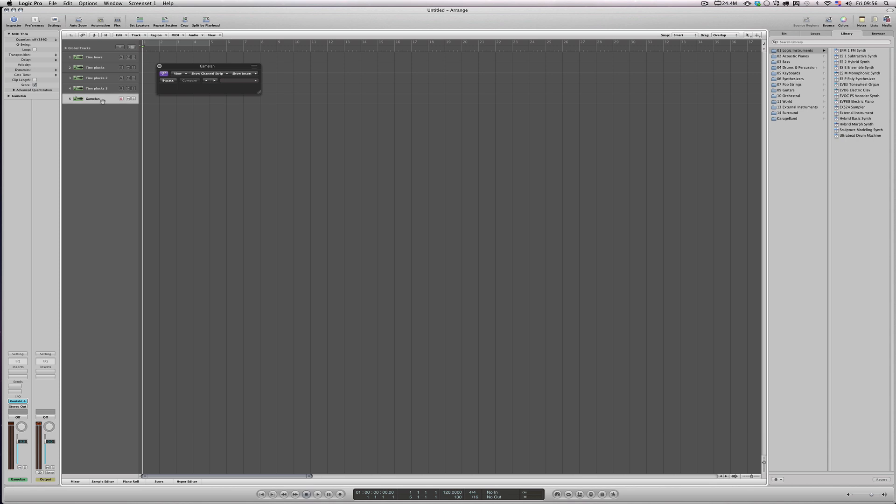
Duplicate the Gamelan track, load Mercury Synth - Beauty Transforms in place of its instrument, and name it Beauty pad.
click(132, 48)
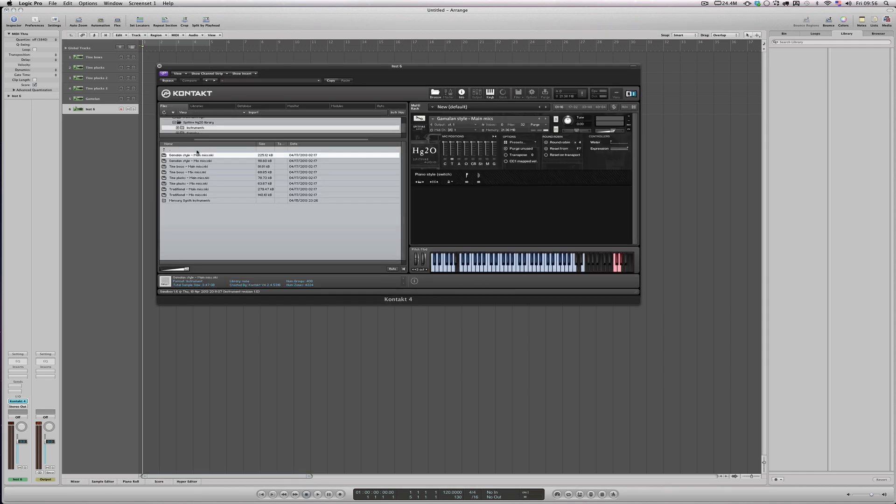
double_click(184, 202)
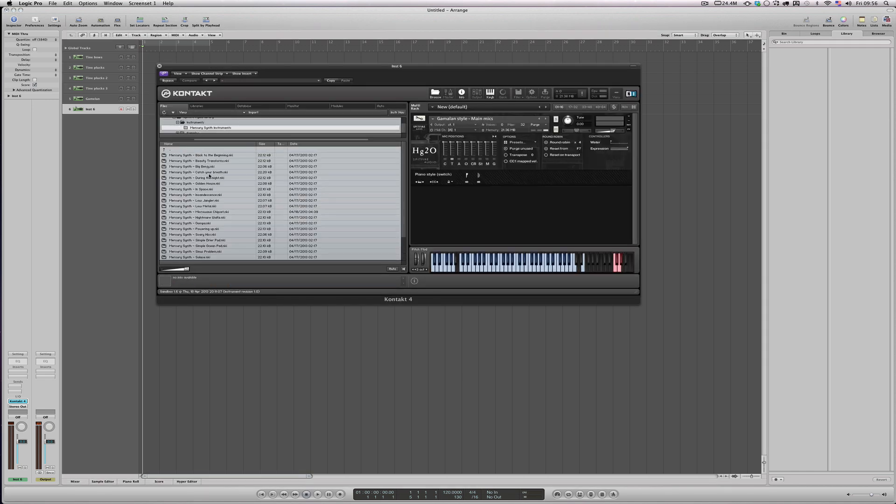
double_click(216, 160)
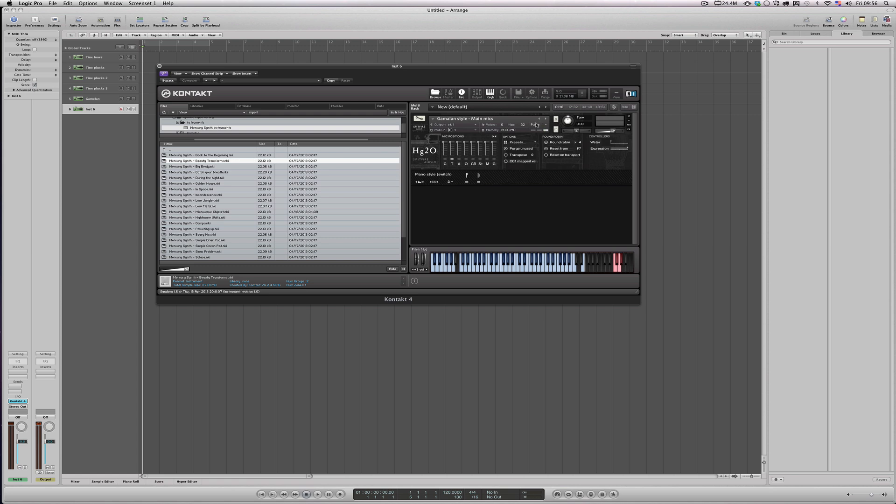
double_click(91, 110)
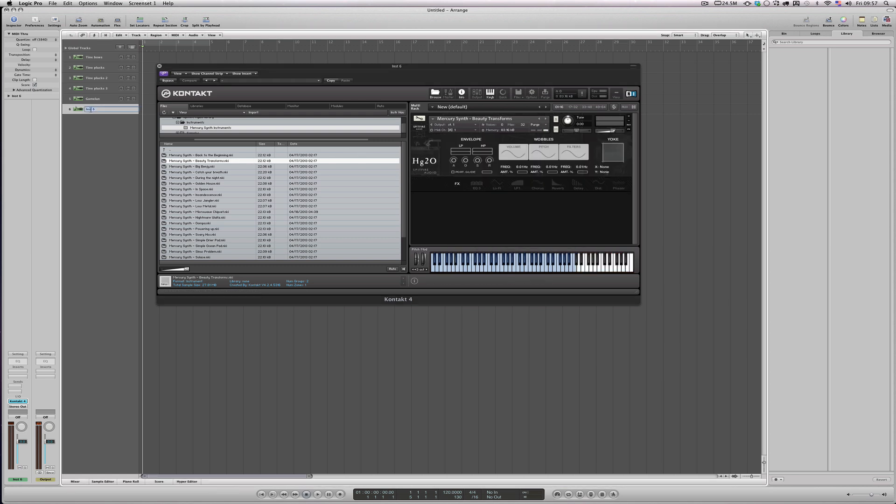
text(Beauty pad)
key(Return)
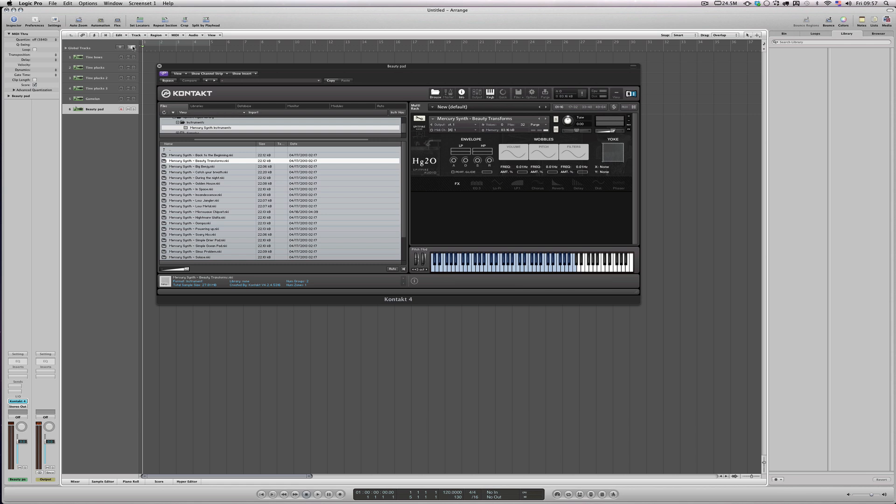
Duplicate the Beauty pad track, replace its instrument with Mercury Synth - Low Metal, and name it Low metal.
key(super+d)
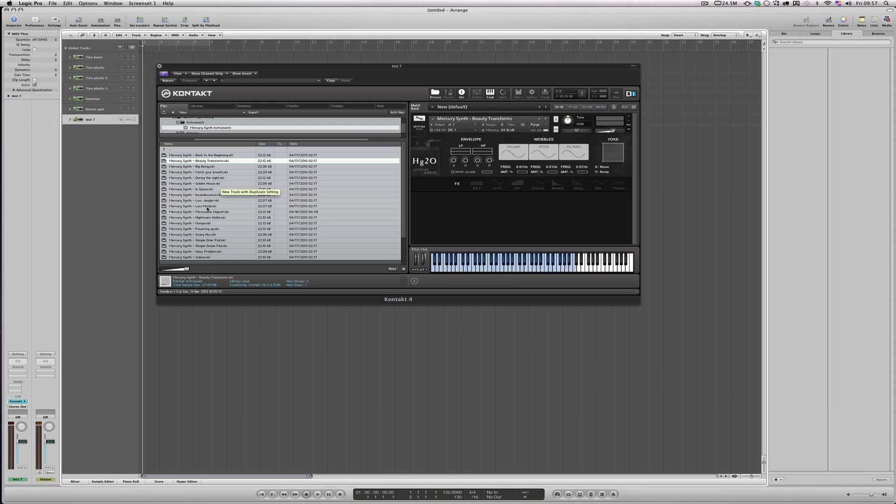
drag(208, 206, 517, 126)
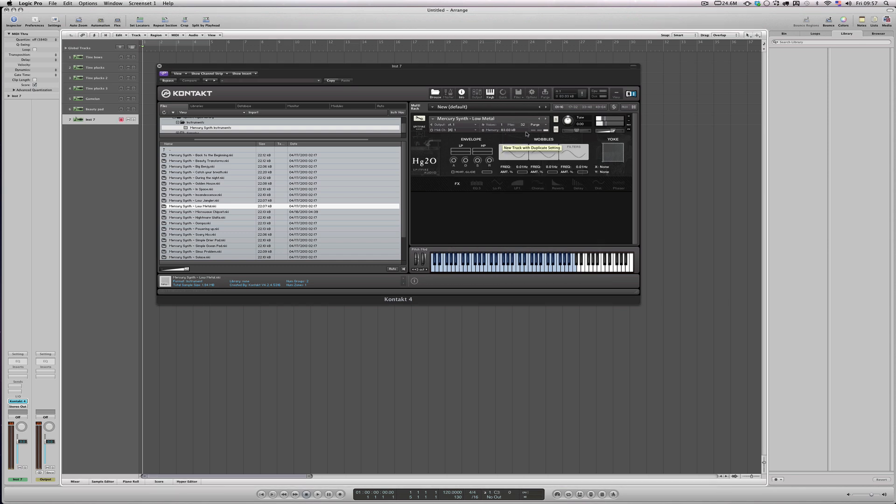
double_click(91, 120)
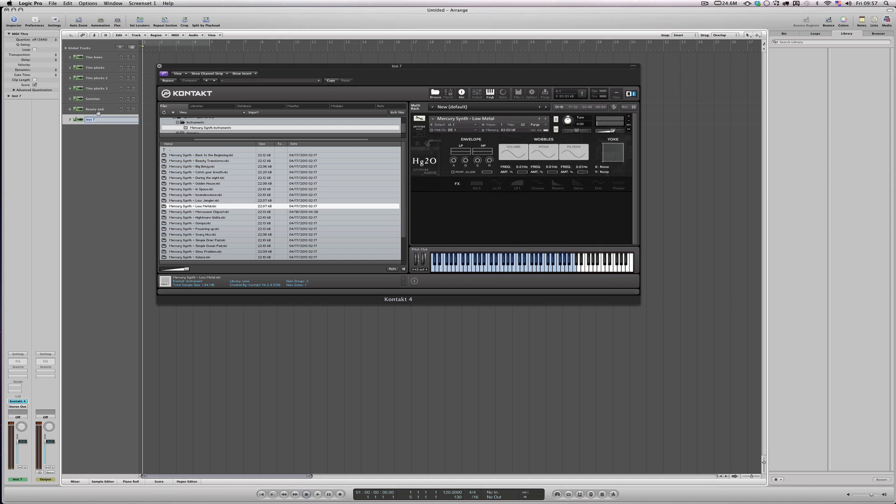
text(Low metal)
key(Return)
key(super+d)
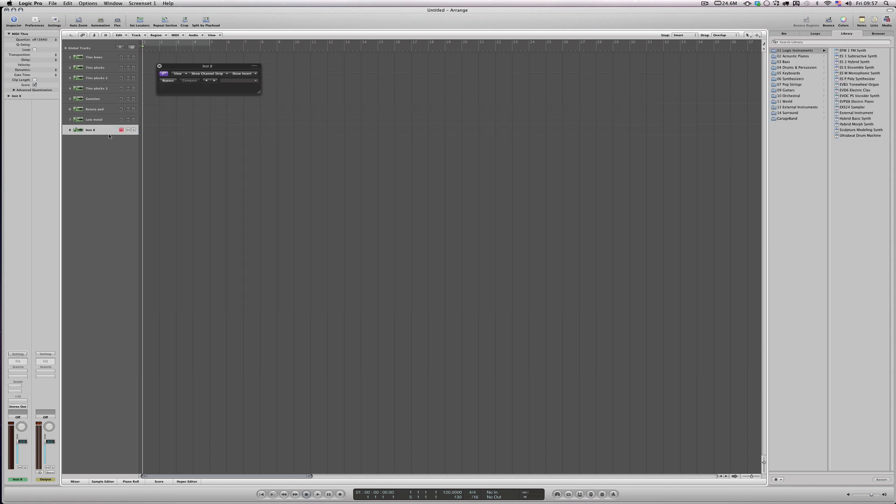
key(super+BackSpace)
click(111, 109)
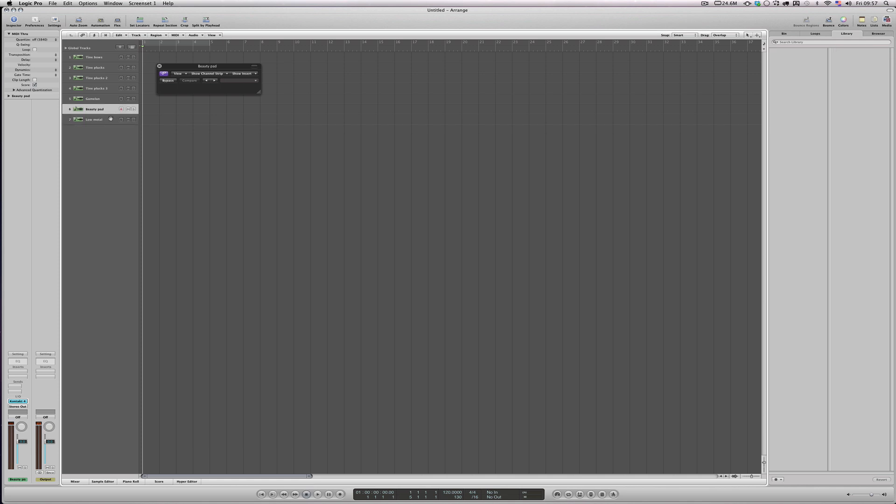
click(111, 119)
click(17, 402)
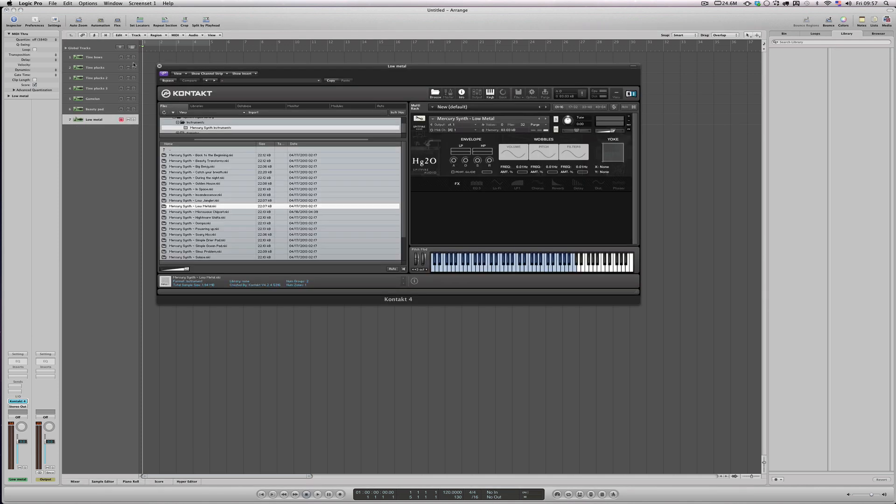
Duplicate the Low metal track, replace its instrument with Mercury Synth - Oompa, and name it oompa.
key(super+d)
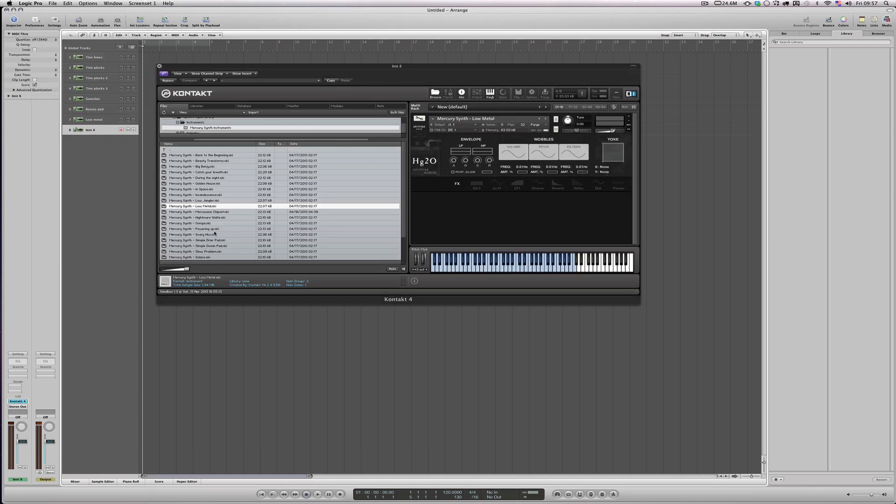
click(211, 223)
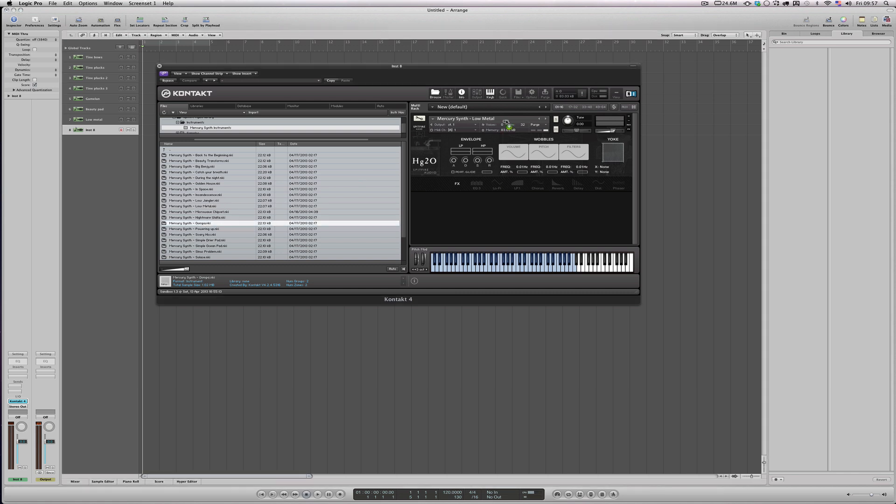
double_click(91, 130)
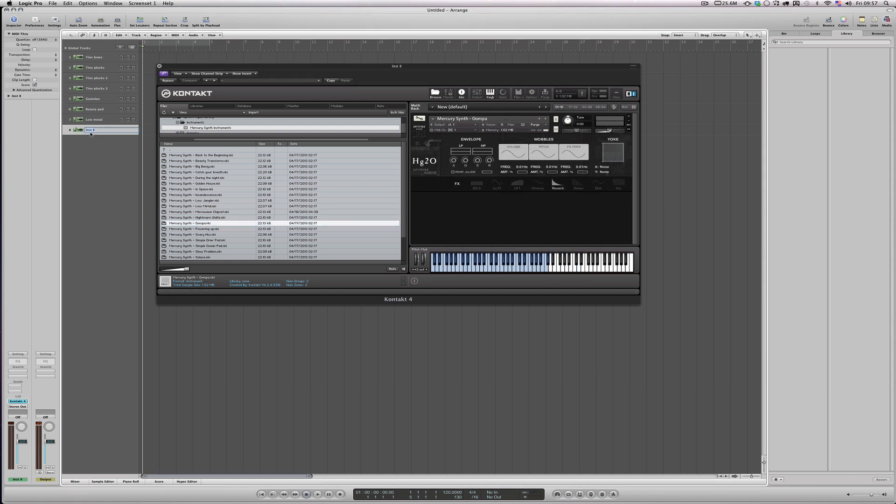
text(oompa)
key(Return)
Duplicate the oompa track and replace its instrument with Mercury Synth - Wratchet Crickets.
click(132, 47)
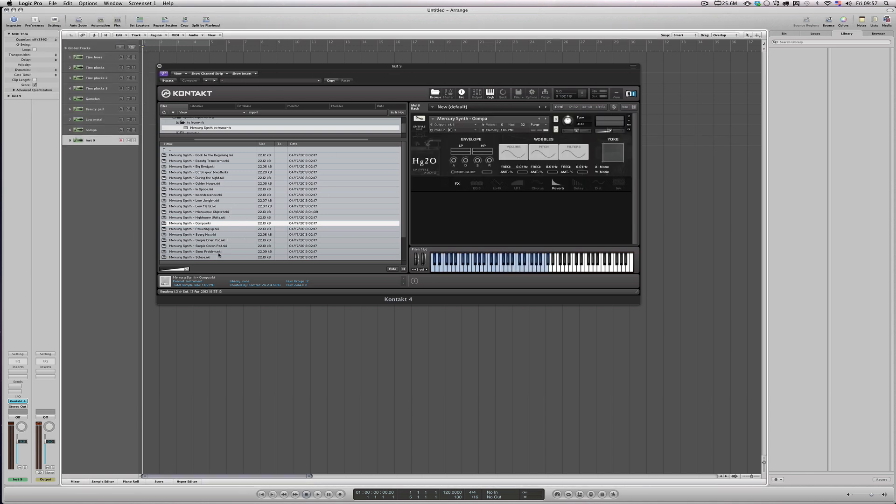
scroll(262, 243, down, 3)
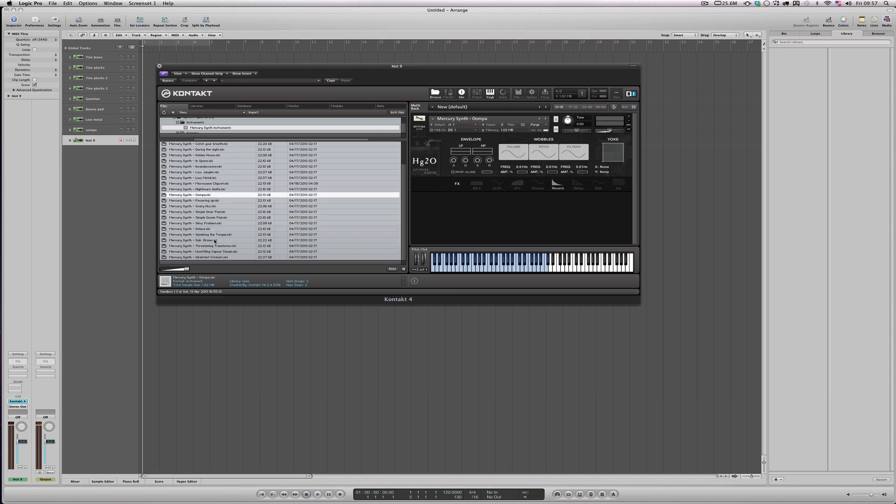
drag(208, 257, 503, 121)
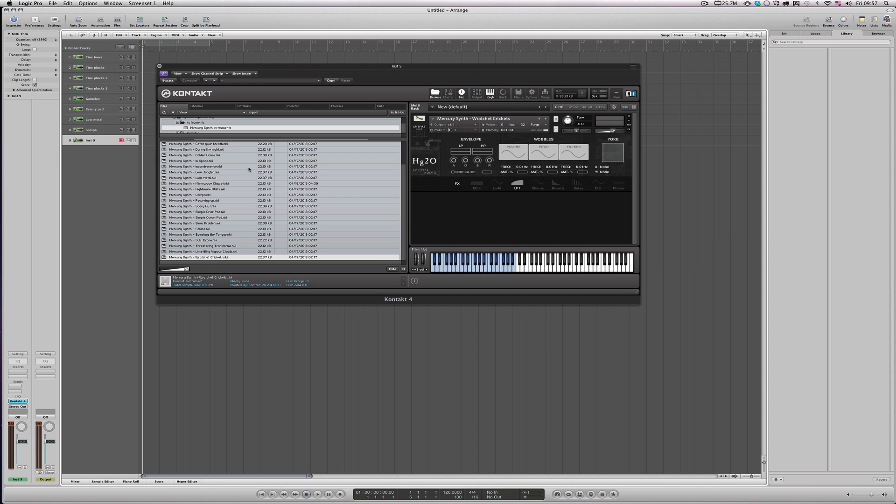
Select the Tine bows track and turn on the cycle region over the first four bars.
click(108, 58)
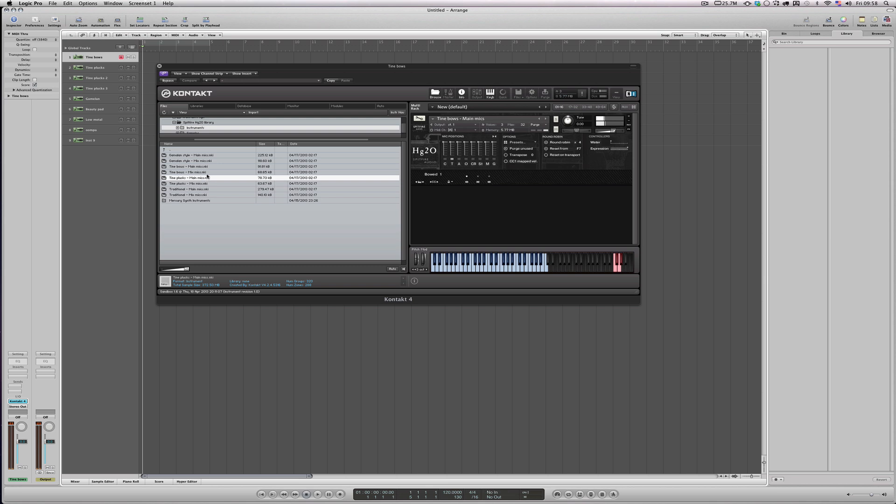
click(153, 46)
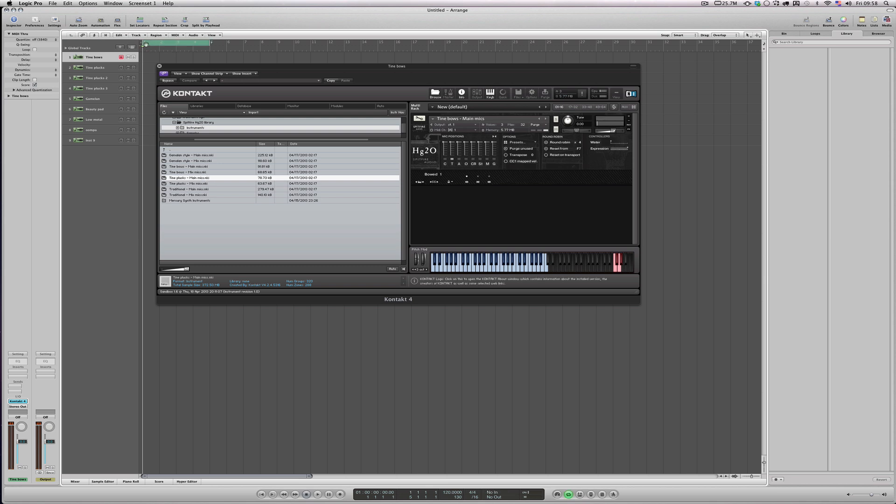
Set the cycle region to run from bar 2 to about bar 46 and select the Tine plucks track.
drag(148, 44, 895, 80)
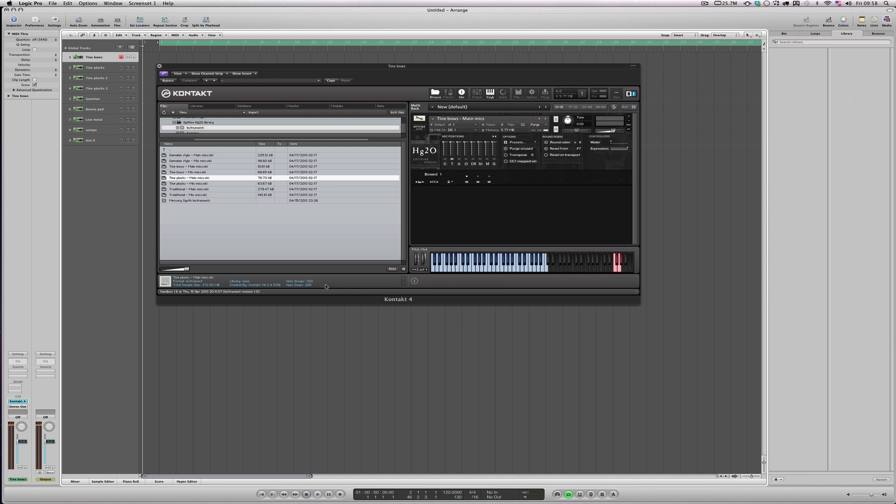
drag(239, 70, 300, 98)
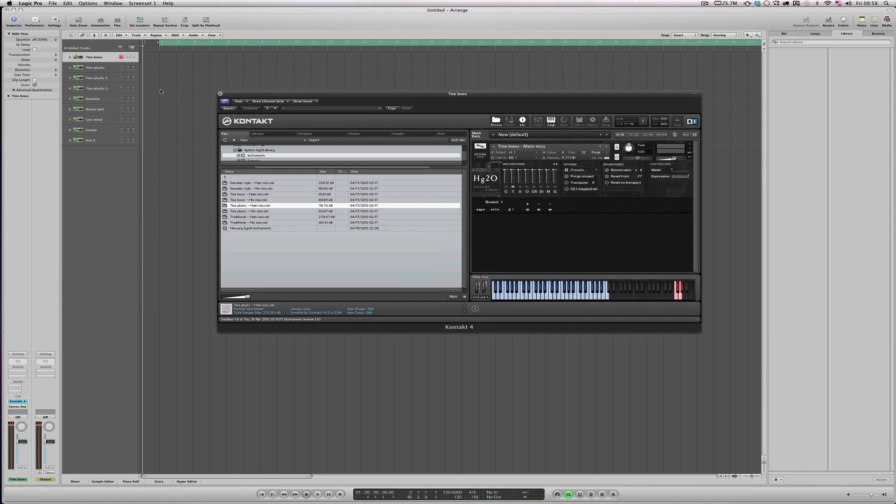
click(111, 70)
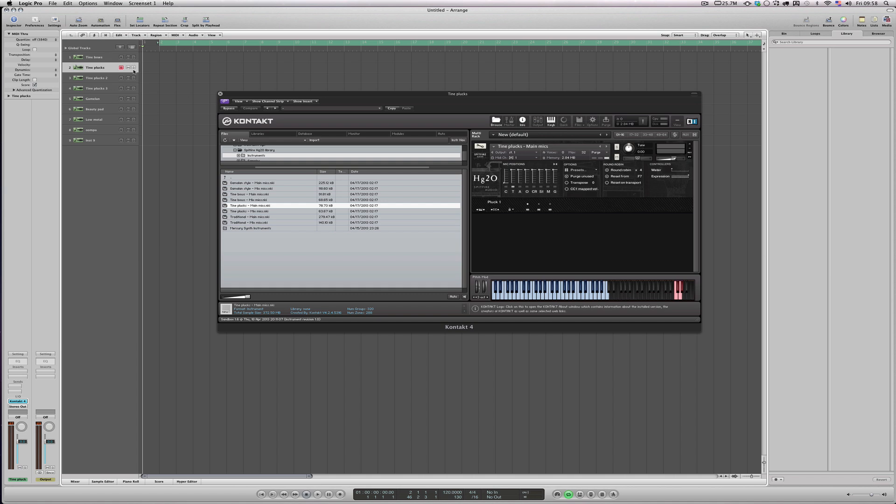
key(r)
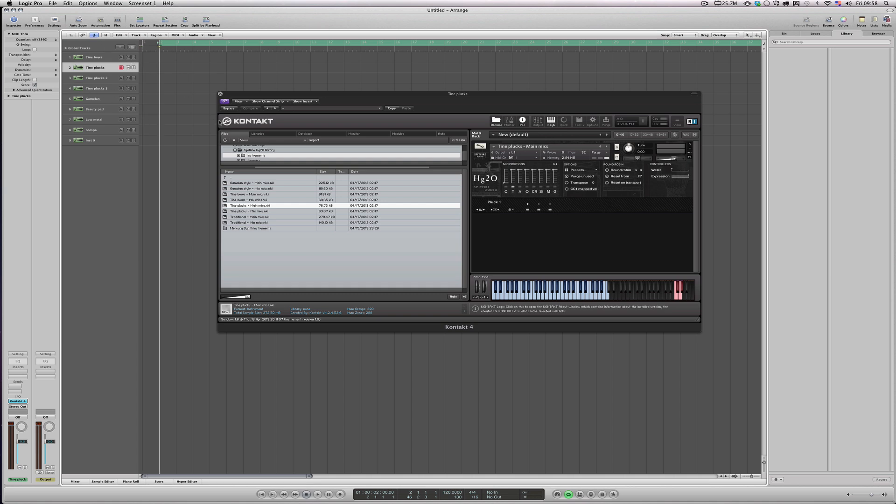
key(space)
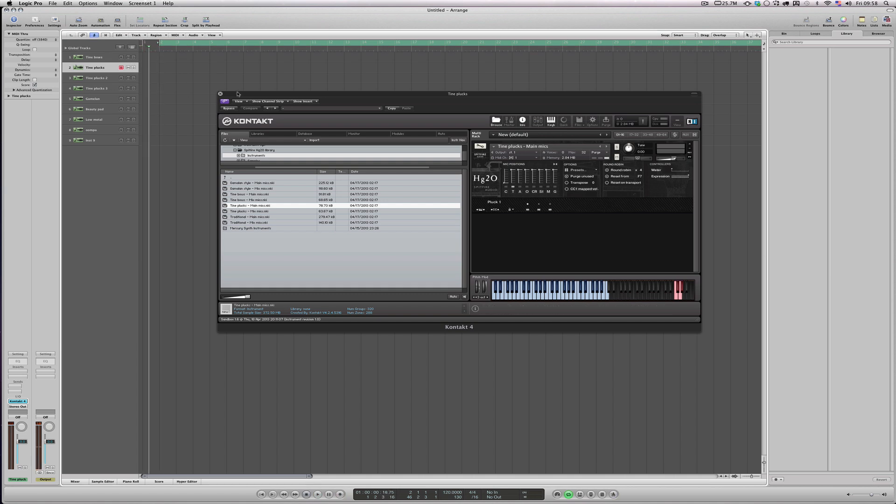
key(r)
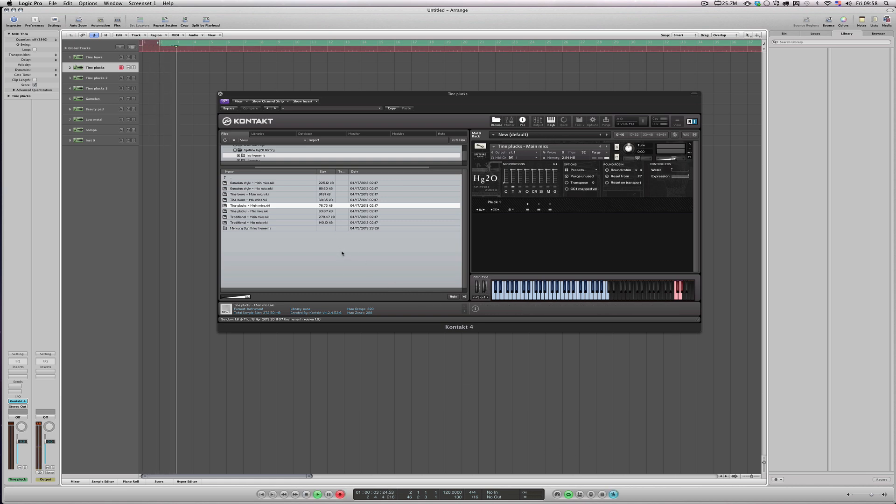
key(space)
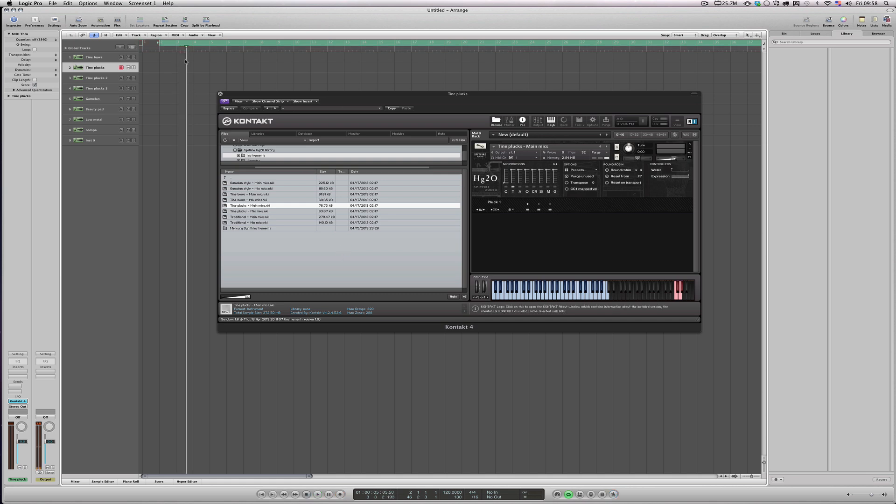
Rebalance the C and T mic positions of the Tine plucks patch and try a recording take.
click(513, 182)
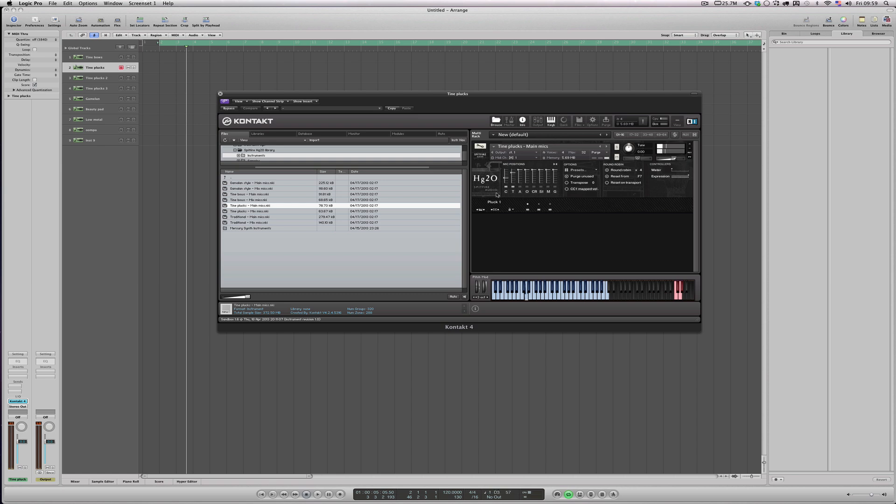
click(514, 177)
drag(263, 93, 281, 68)
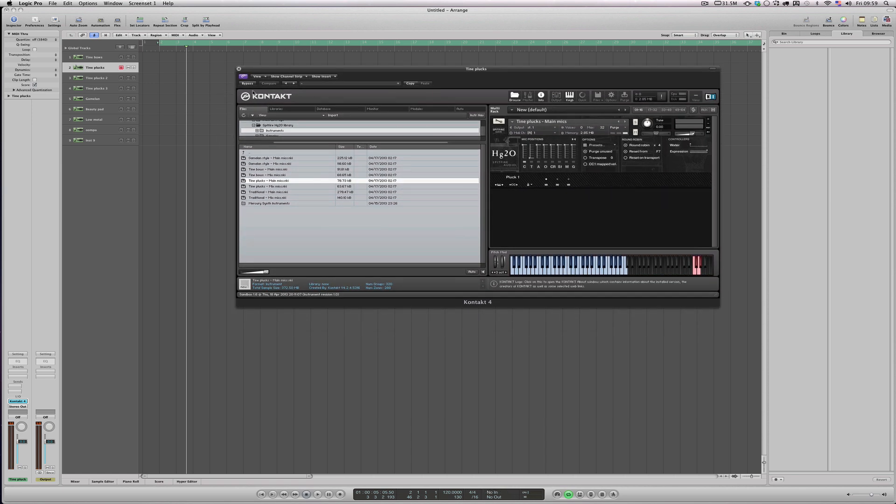
key(r)
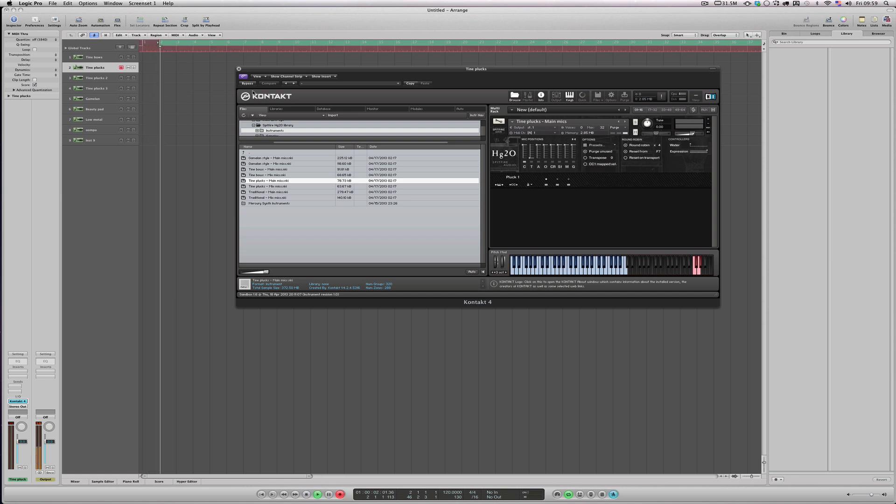
key(space)
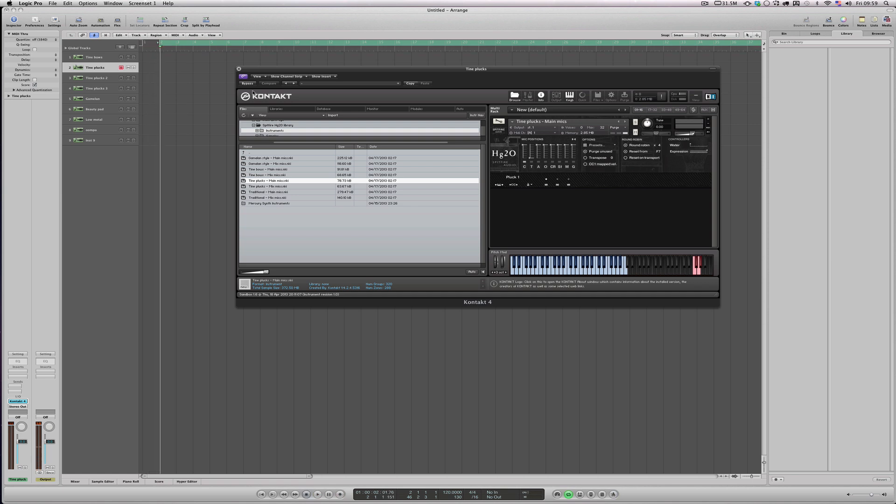
Change the project's time signature to 3/4 and realign the start of the cycle region to bar 2.
click(874, 20)
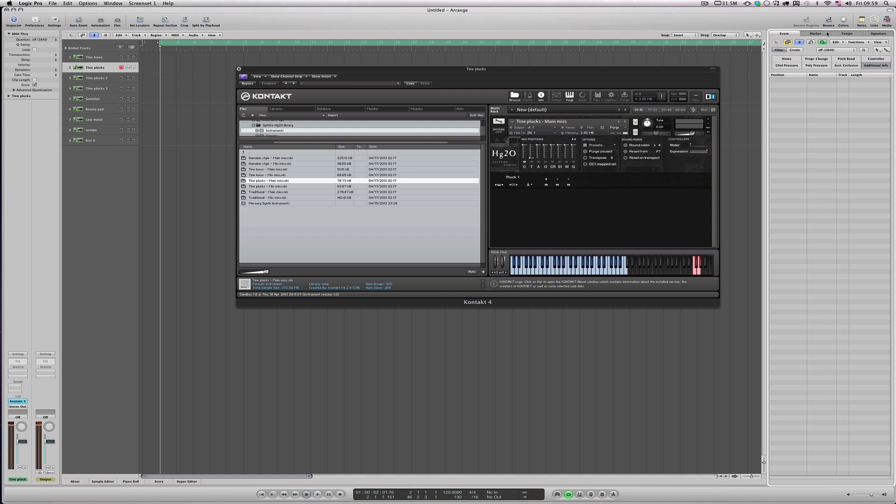
click(840, 33)
click(877, 35)
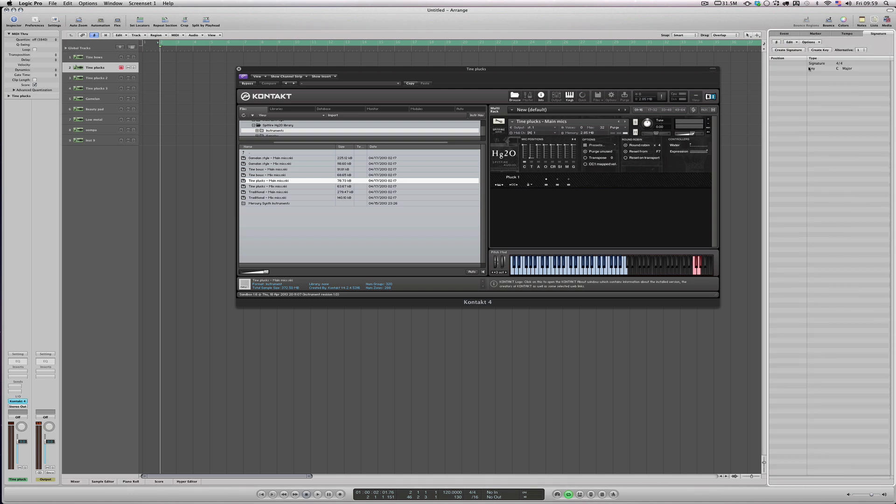
click(841, 64)
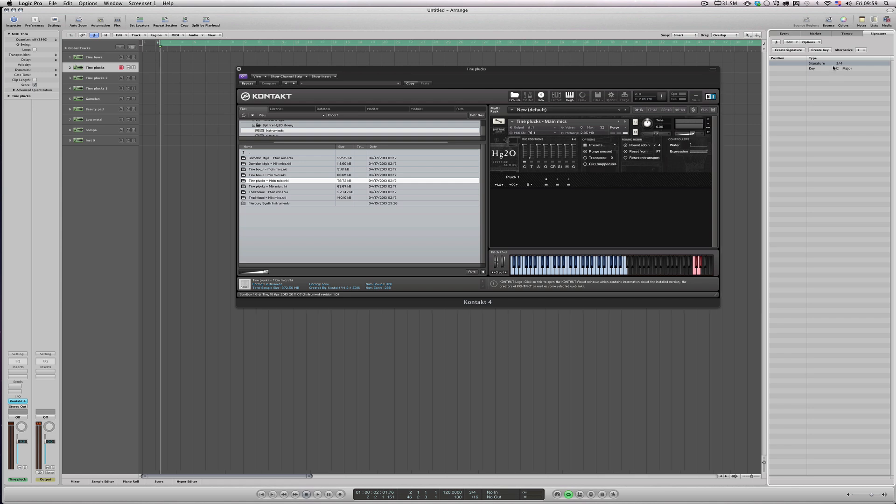
drag(189, 43, 184, 43)
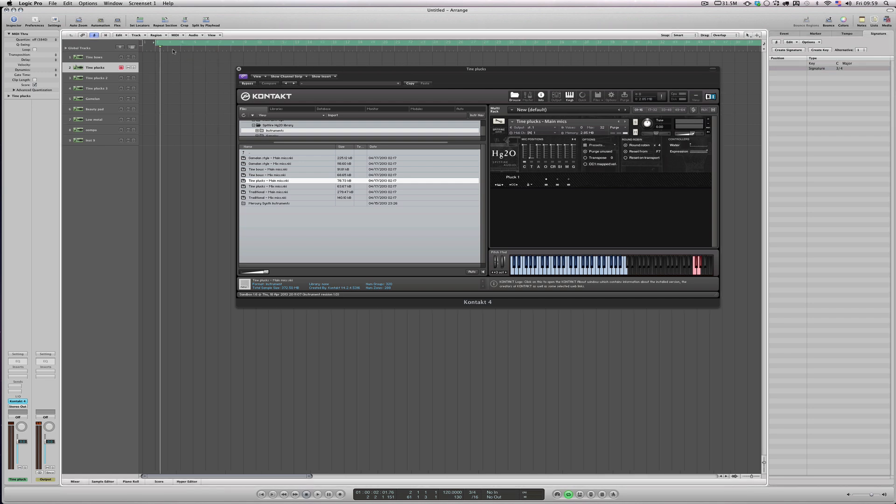
Record an eight-bar Tine plucks part from bar 2 and quantize the region to 1/8-Note.
key(r)
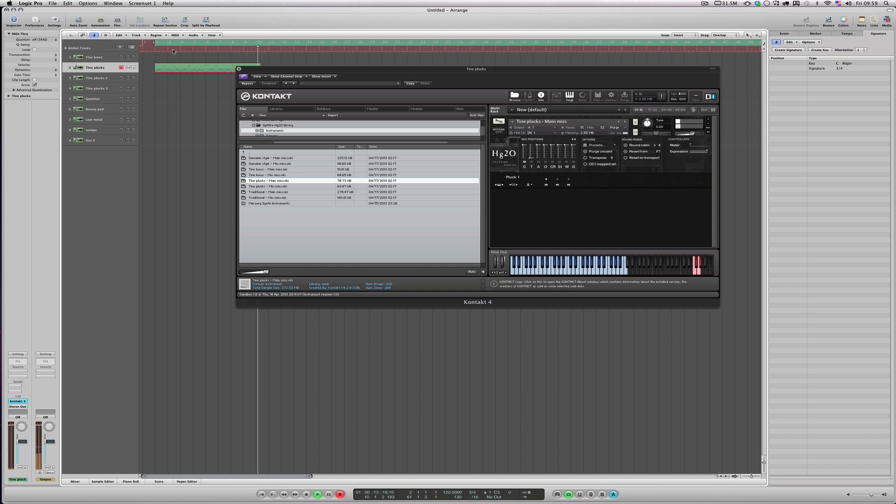
key(space)
click(212, 69)
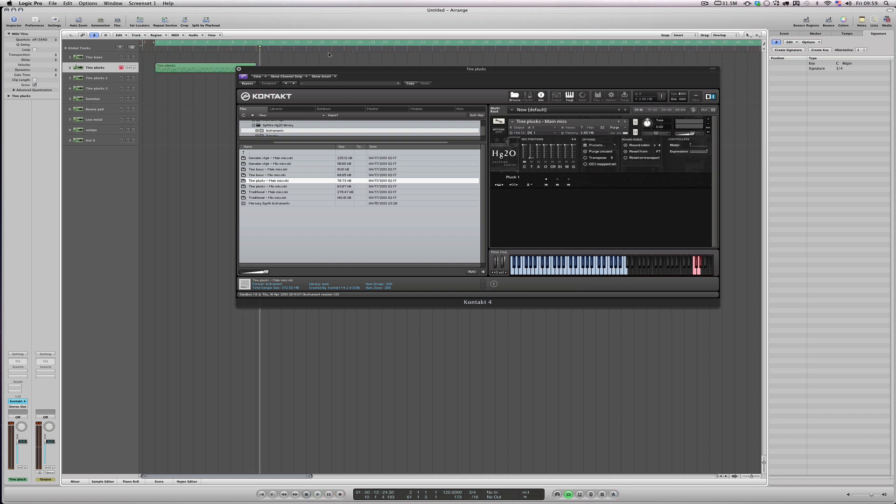
click(37, 40)
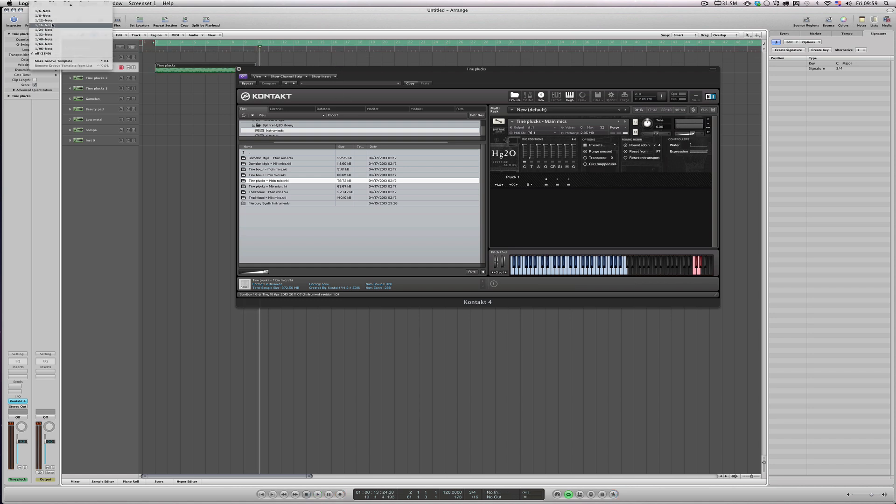
click(56, 17)
drag(271, 71, 296, 162)
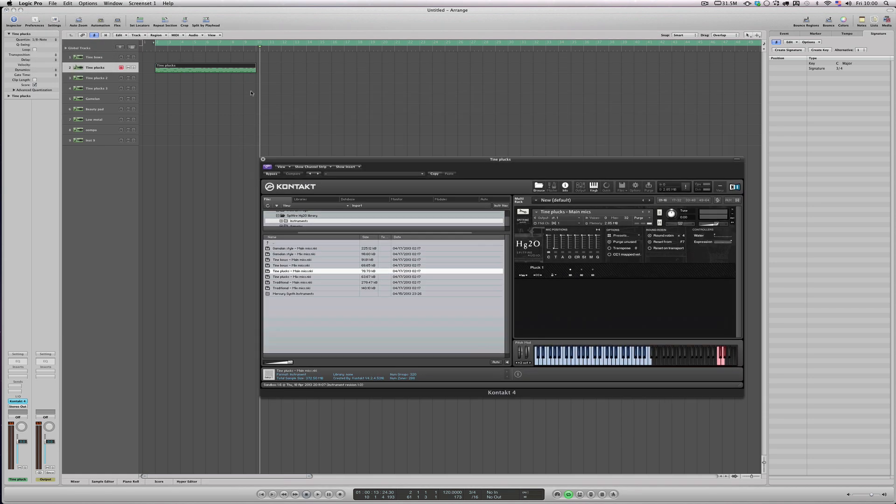
click(254, 61)
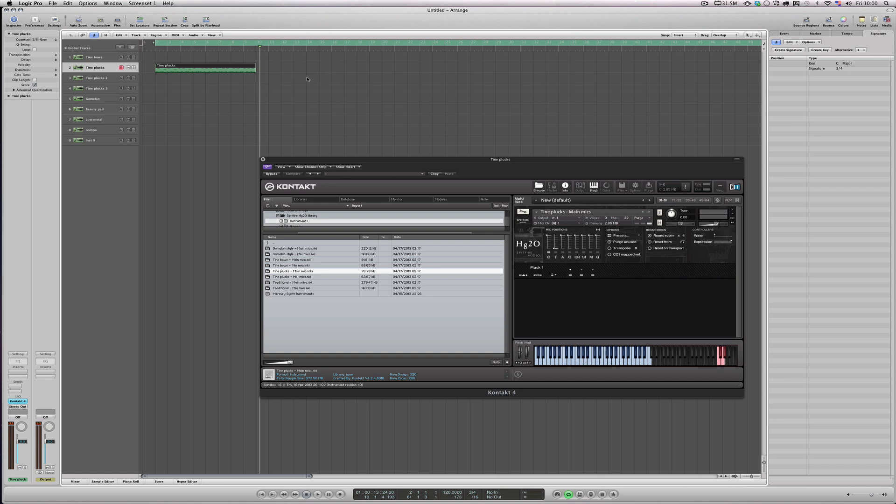
In Lemur Daemon, add a Mouse and Keyboard connection that receives from the iPad's KbMouse 0 port, and close its window.
drag(285, 161, 584, 143)
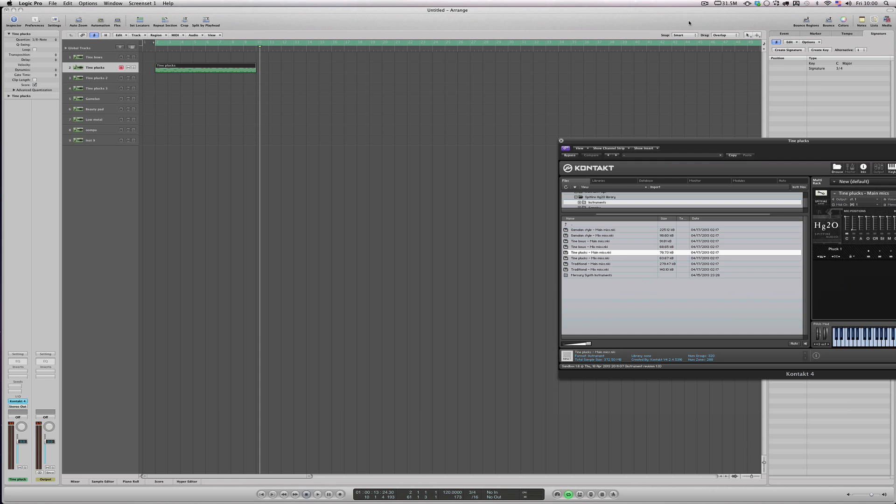
click(747, 4)
click(752, 11)
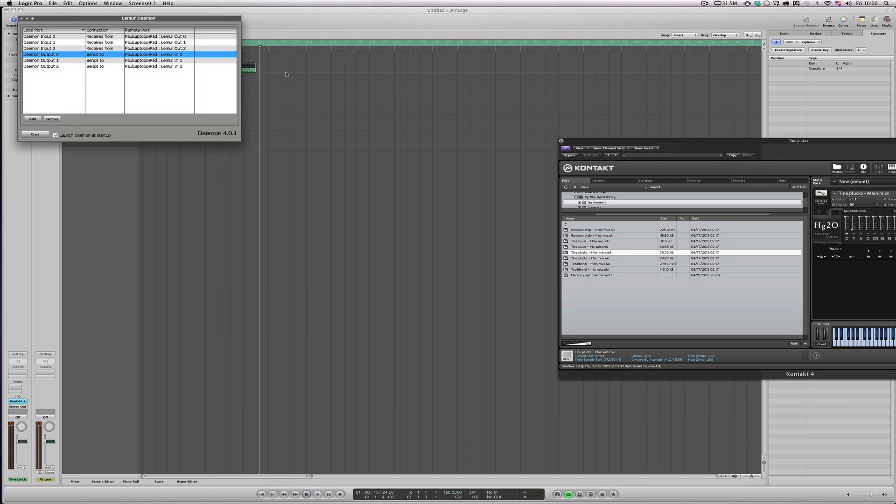
click(37, 119)
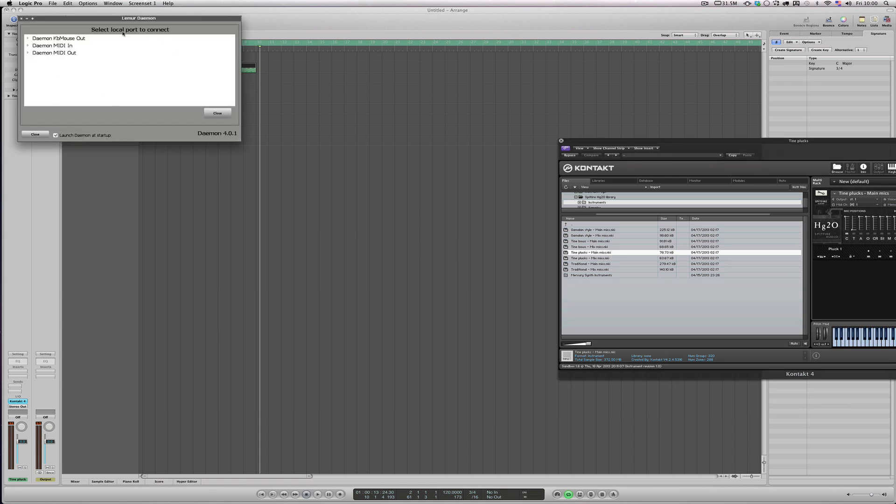
double_click(66, 43)
double_click(66, 41)
double_click(62, 45)
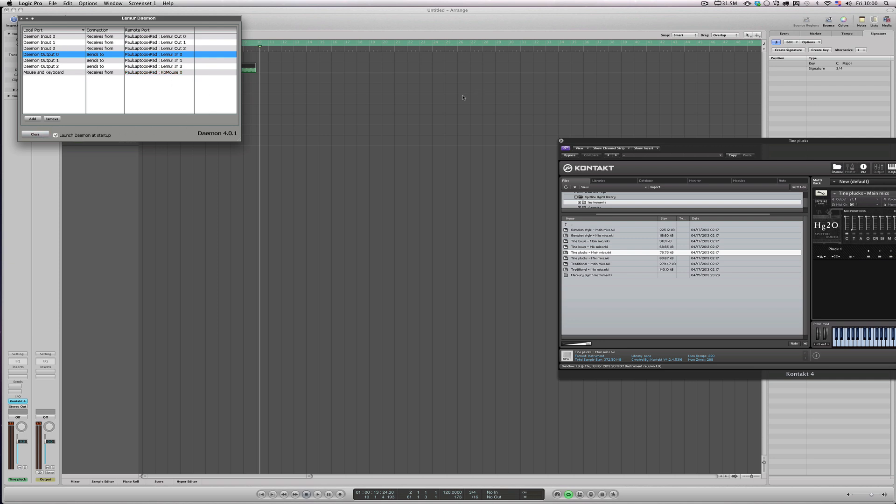
click(37, 134)
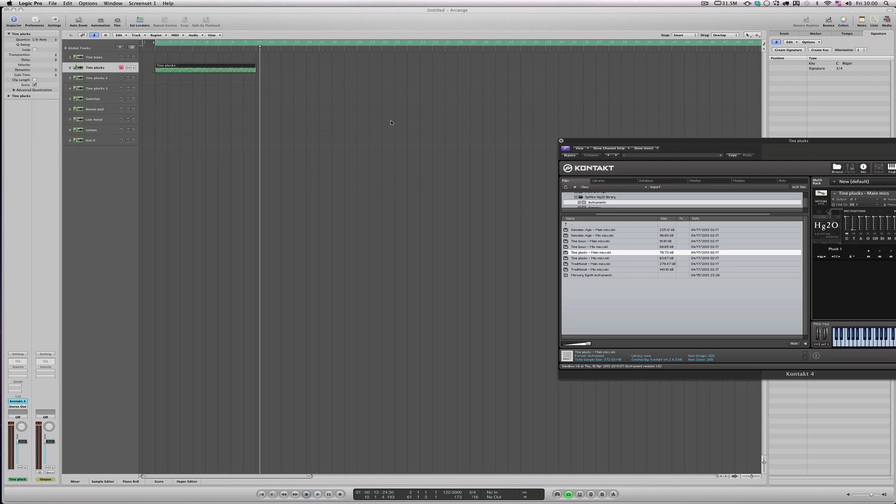
Repeat the Tine plucks region as copies back to back up to about bar 66.
click(398, 211)
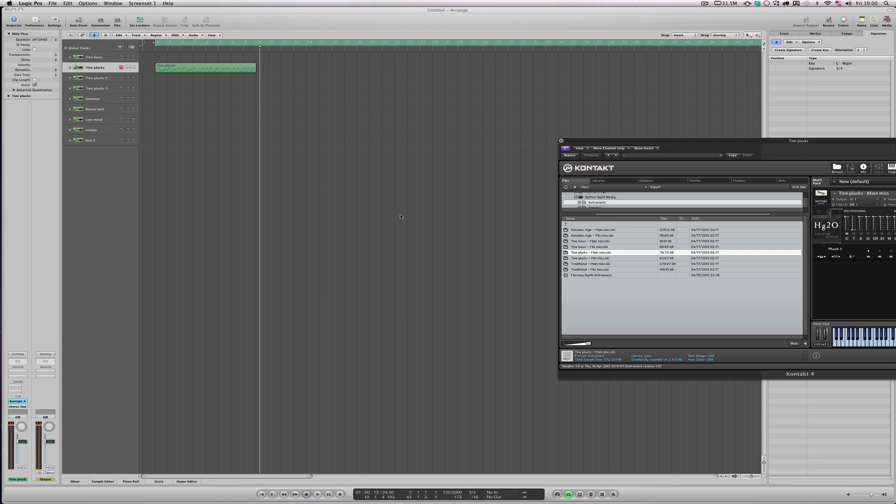
click(209, 69)
key(super+r)
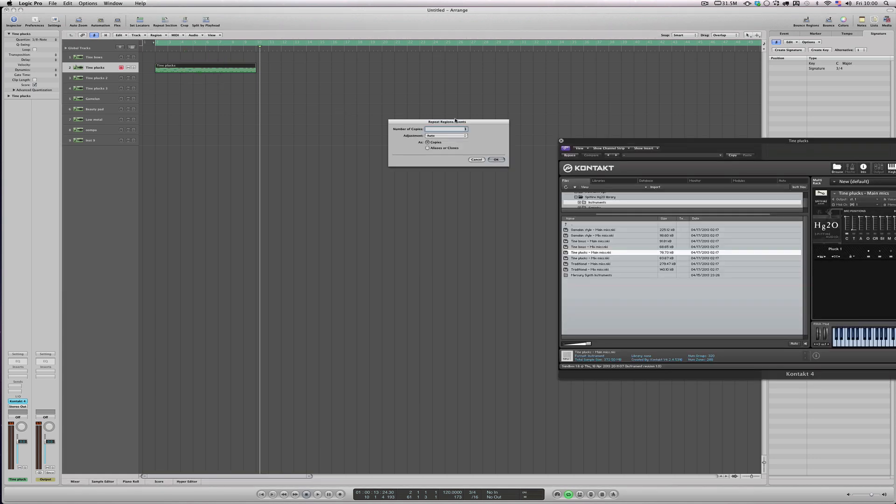
key(Return)
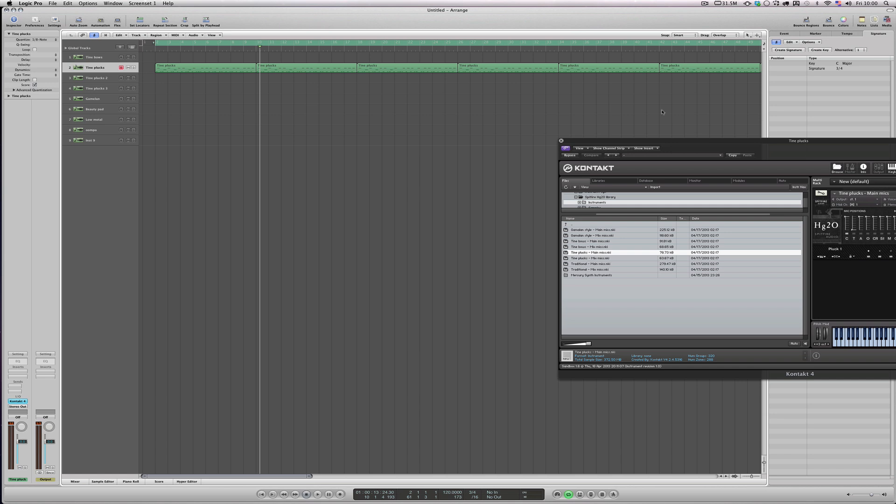
Extend the end of the cycle region to about bar 70 and place the playhead near the end of bar 65.
drag(281, 477, 391, 477)
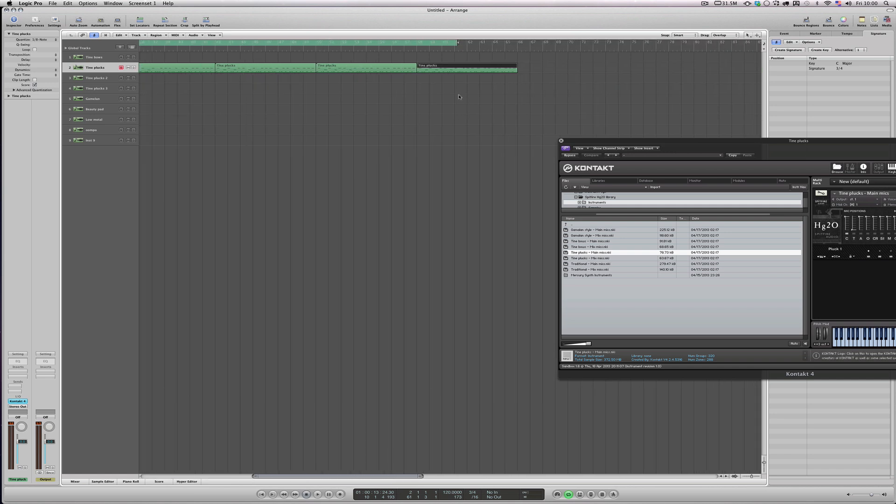
drag(457, 44, 573, 44)
drag(506, 49, 513, 49)
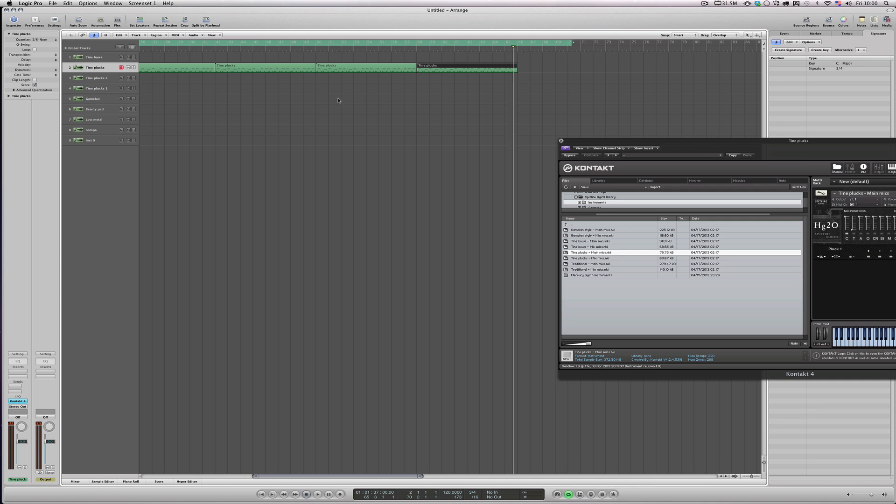
Delete the last three Tine plucks copies so the part ends at bar 42, and place the playhead there.
drag(338, 101, 431, 66)
key(Delete)
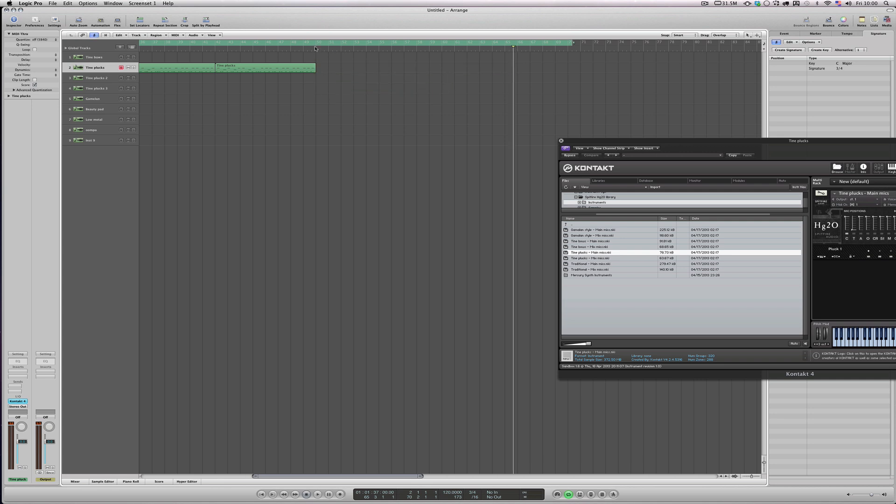
drag(315, 48, 317, 49)
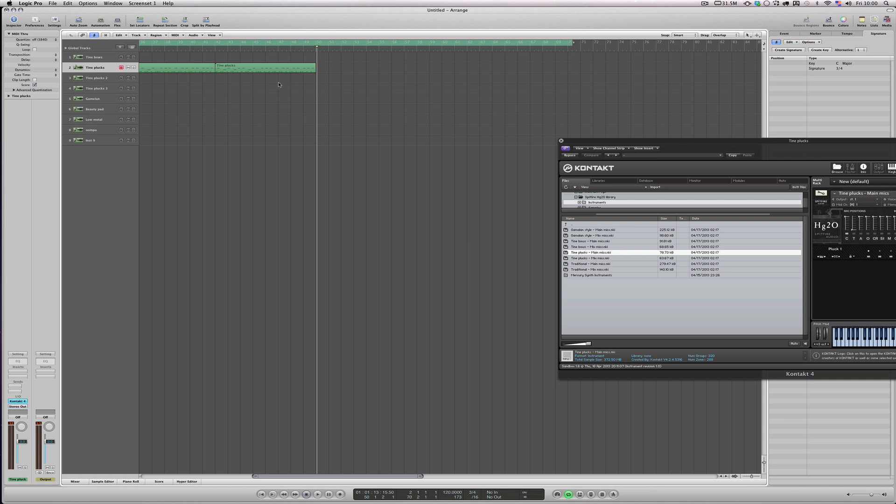
drag(278, 84, 305, 70)
key(Delete)
drag(213, 48, 216, 49)
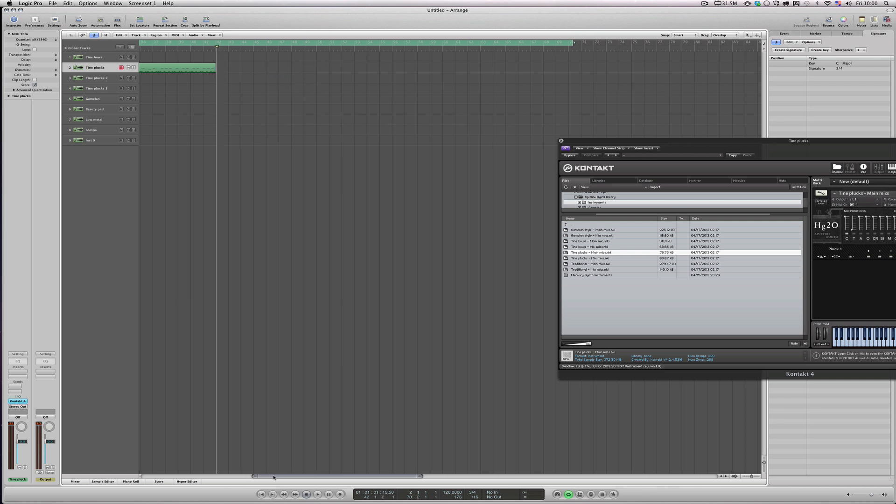
Return the playhead to just before bar 2 and bring the Kontakt window back over the arrangement.
drag(274, 477, 106, 447)
click(156, 46)
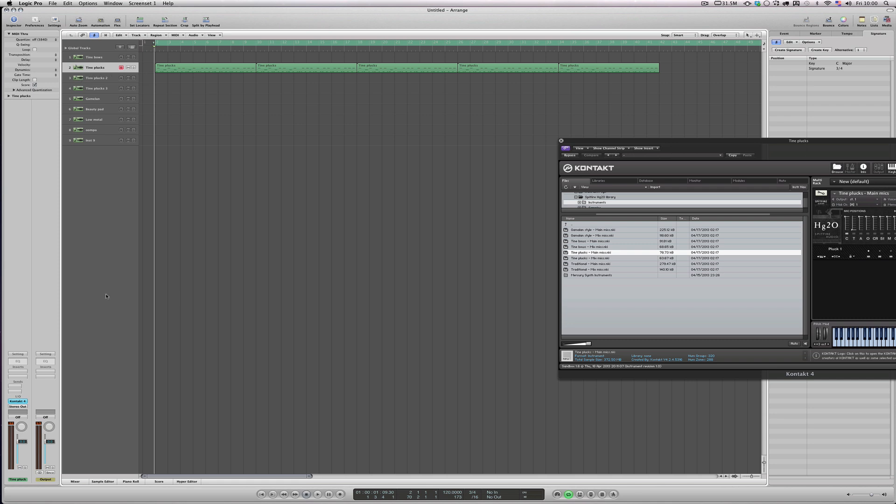
drag(678, 143, 369, 109)
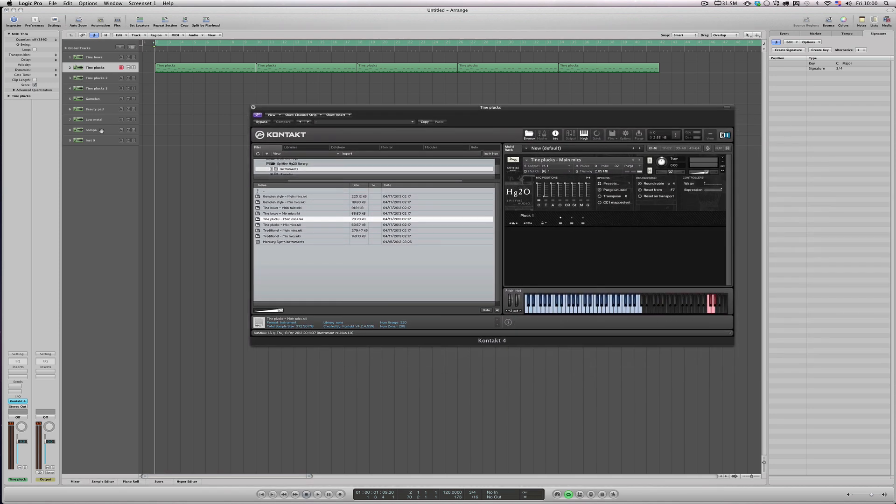
Select the Tine bows track and try recording a short take over the first few bars.
click(105, 109)
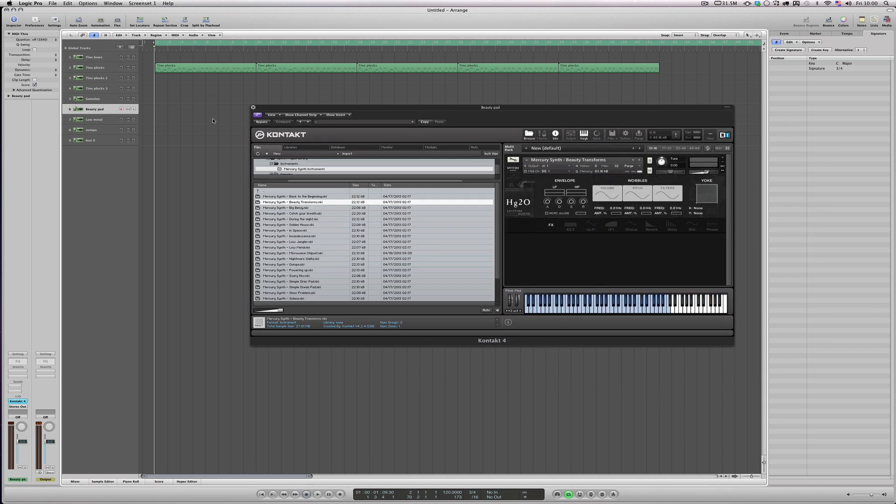
click(109, 57)
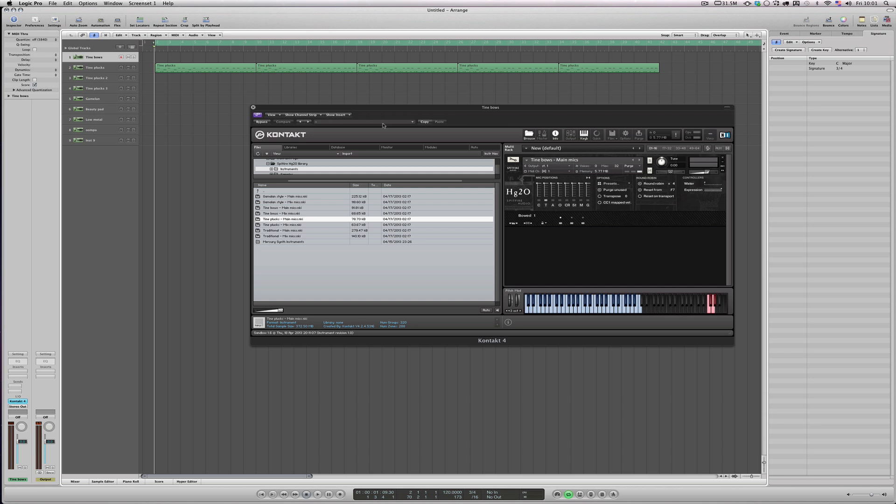
key(r)
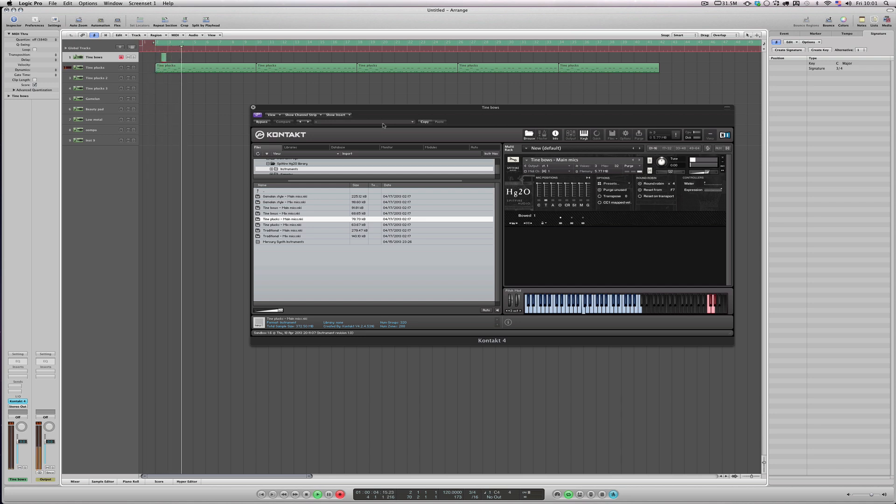
key(space)
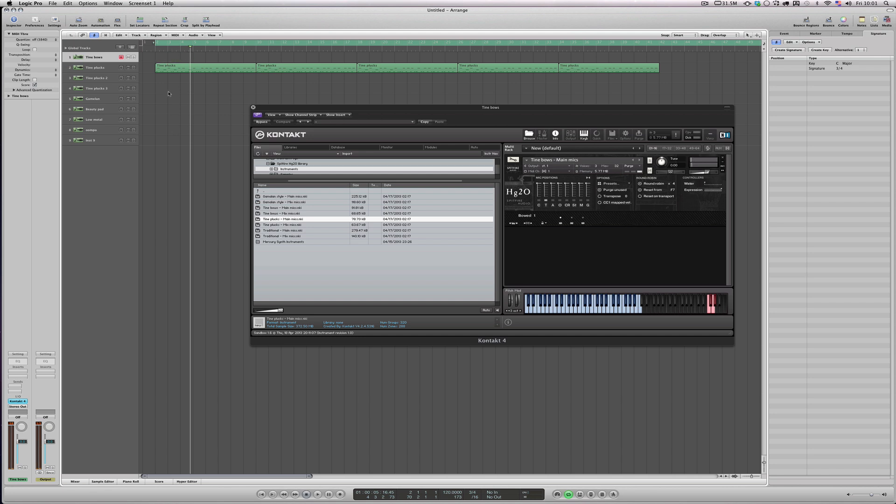
Delete the first Tine plucks region, spanning bars 2 to 10.
drag(168, 94, 203, 66)
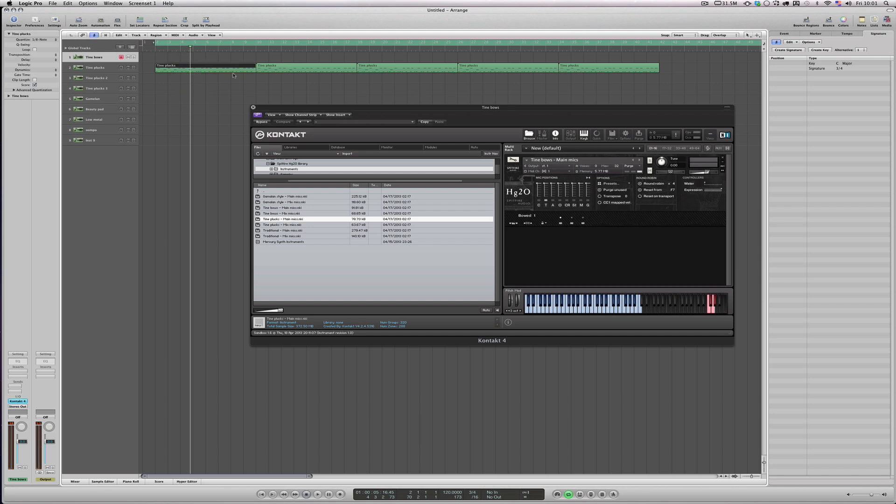
key(Delete)
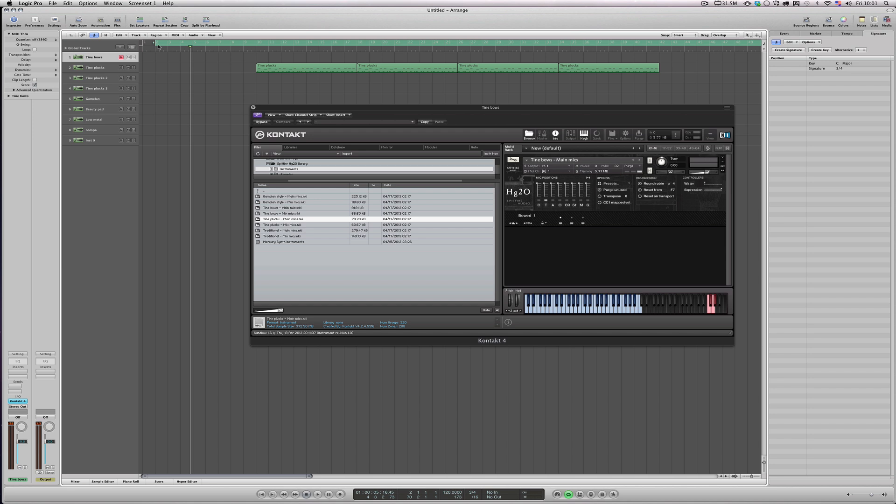
Record a Tine bows part from the project start, playing from bar 2 to about bar 39.
key(Return)
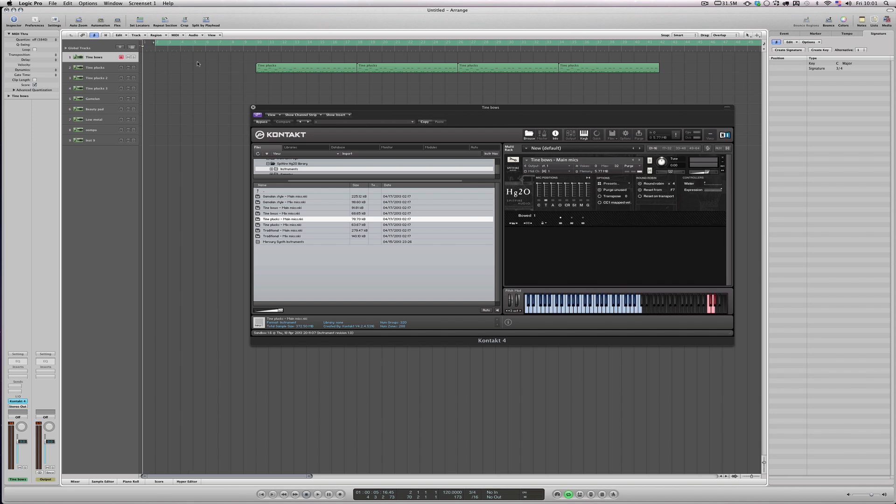
key(r)
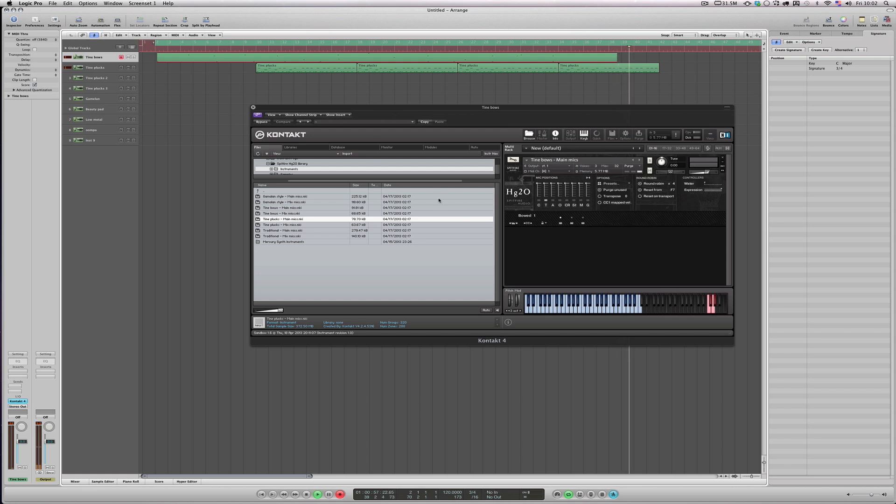
key(space)
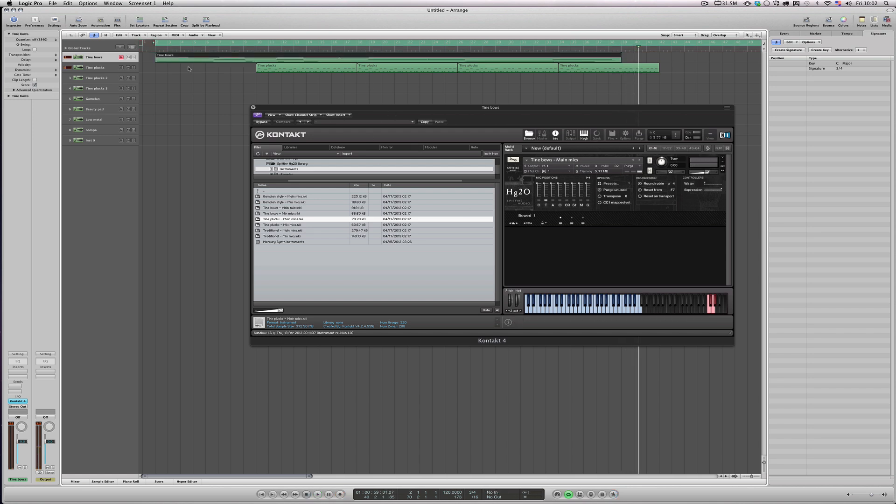
Play the arrangement back from the start to about bar 14 to hear the Tine bows take.
click(546, 201)
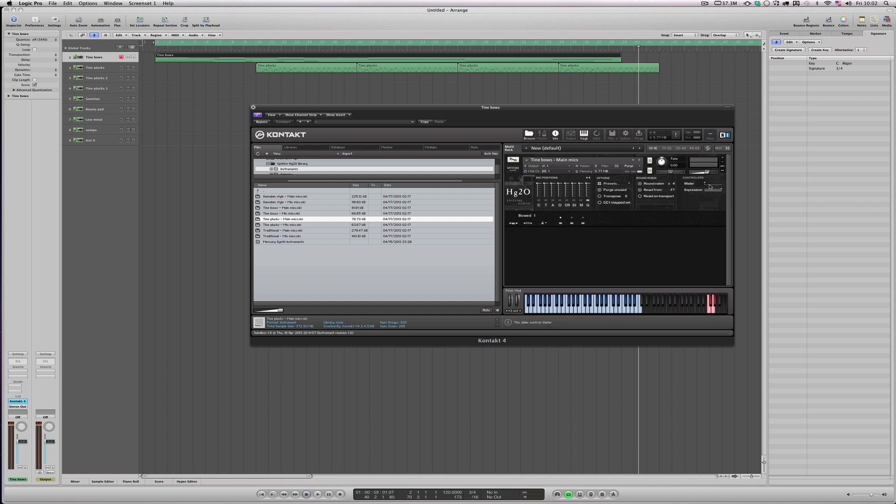
key(Return)
key(space)
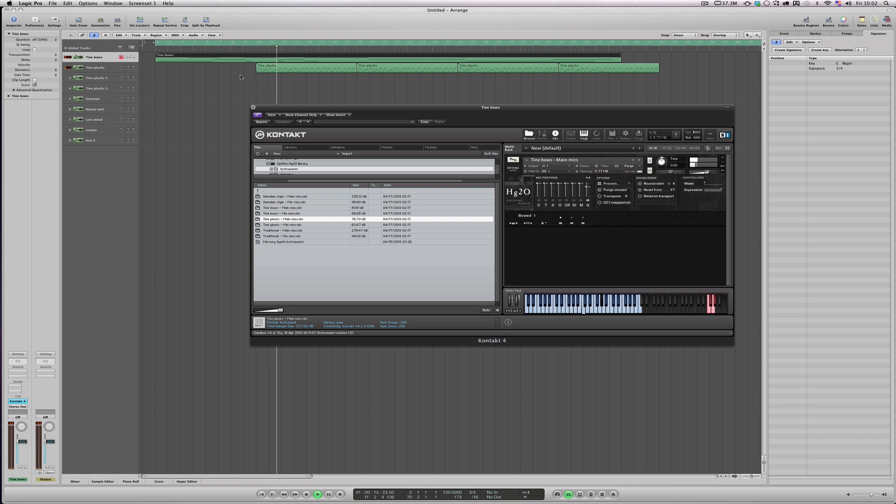
key(space)
Go through the Tine plucks, Tine plucks 2 and Low metal tracks and select the oompa track.
click(109, 68)
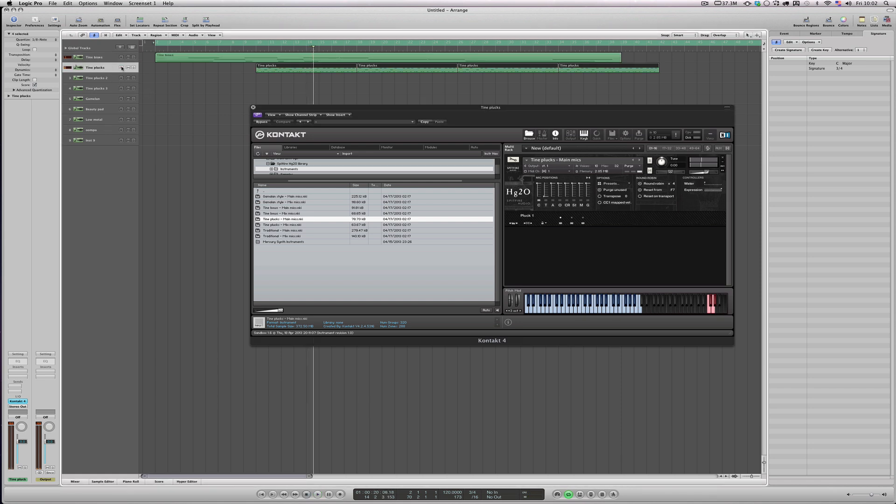
click(89, 82)
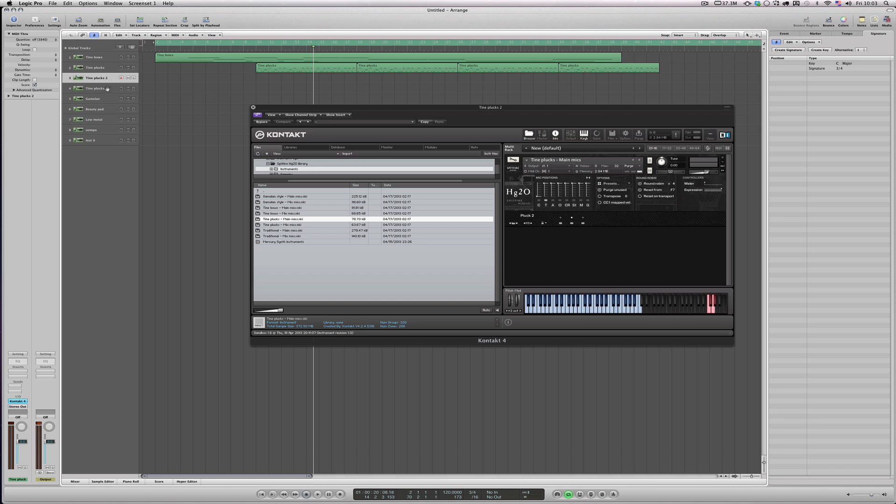
click(109, 120)
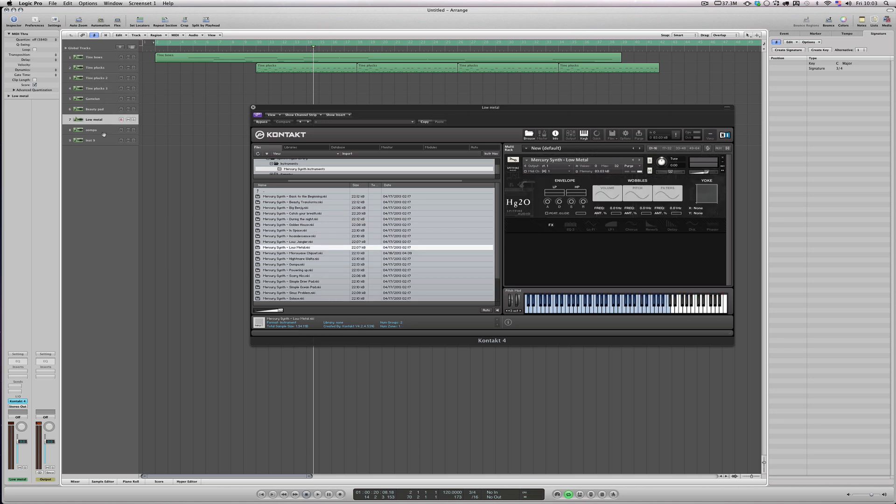
click(103, 133)
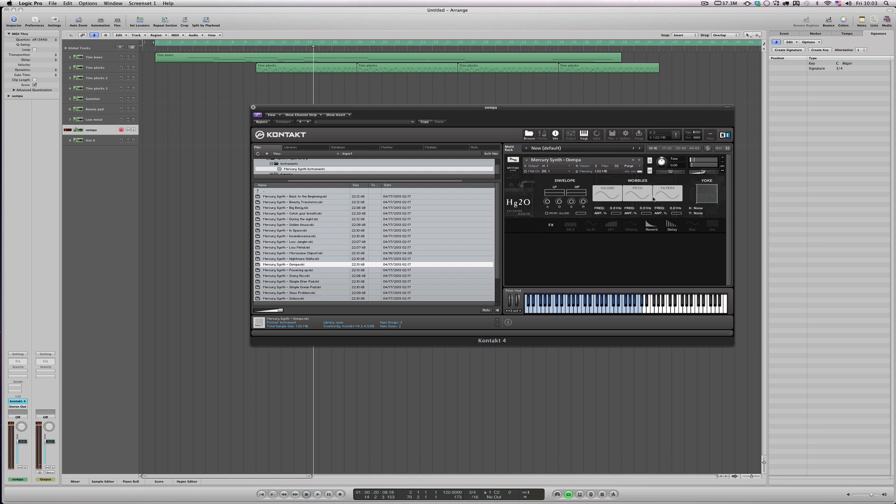
Examine the Delay effect's controls on the Mercury Synth Oompa patch and return to the effects overview.
right_click(669, 225)
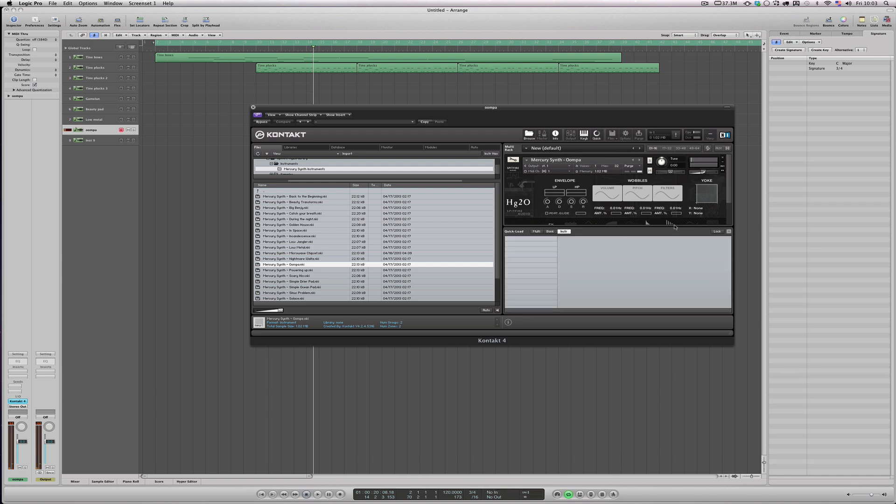
right_click(670, 224)
click(671, 227)
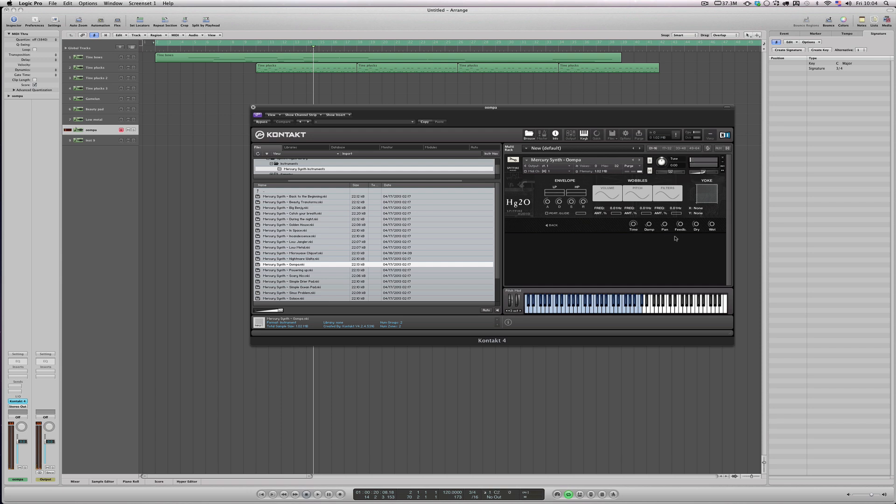
mouse_move(666, 222)
click(553, 228)
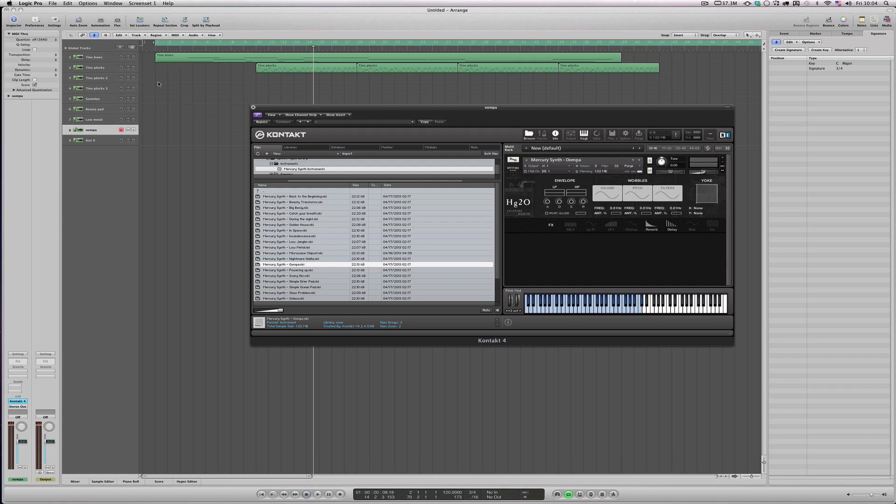
Record an oompa part from the project start, playing from about bar 7 to bar 39.
key(Return)
key(r)
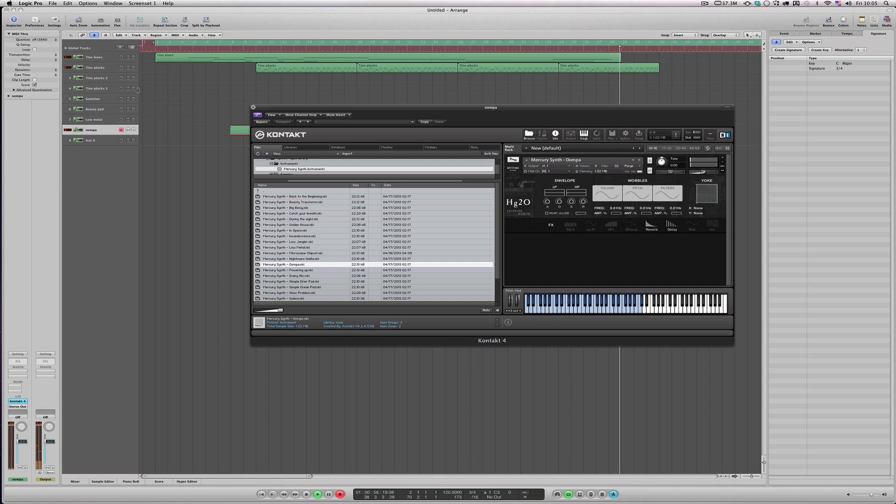
key(space)
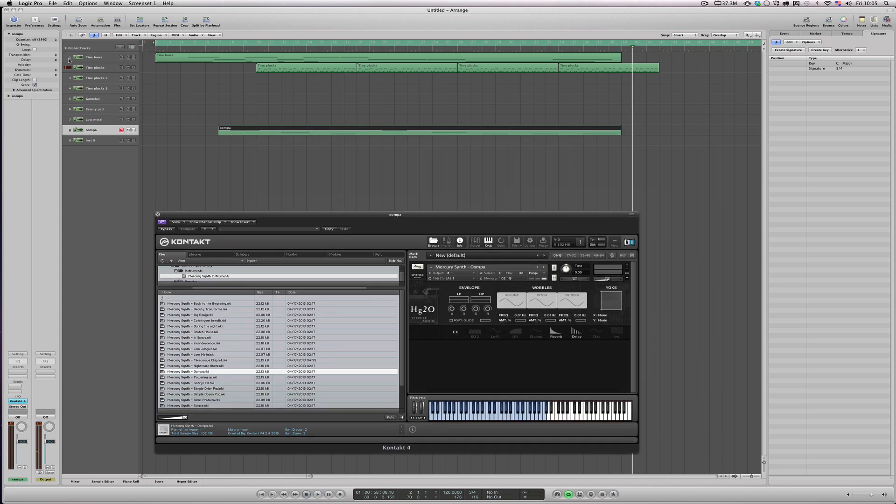
Quantize the recorded oompa region and move the Kontakt window further right, clear of the track headers.
click(44, 39)
click(402, 153)
key(Right)
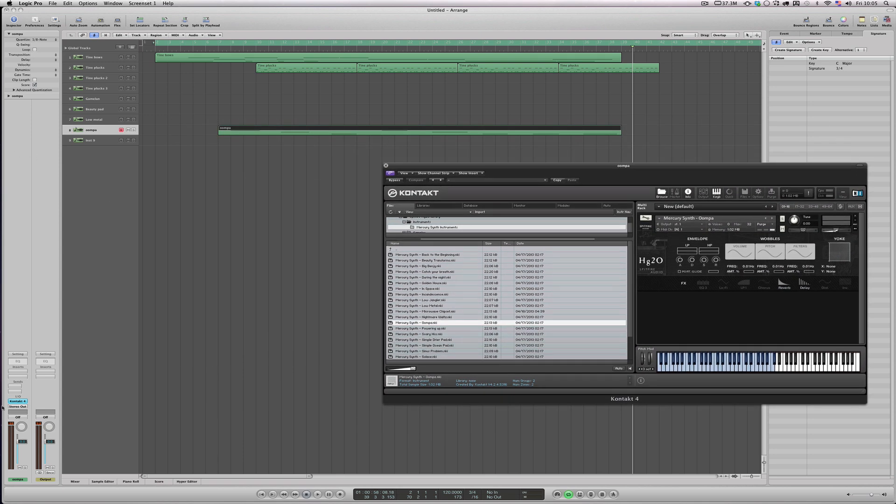
Lower the oompa track's volume fader slightly and audition the part from about bar 7 to bar 14.
drag(26, 442, 27, 447)
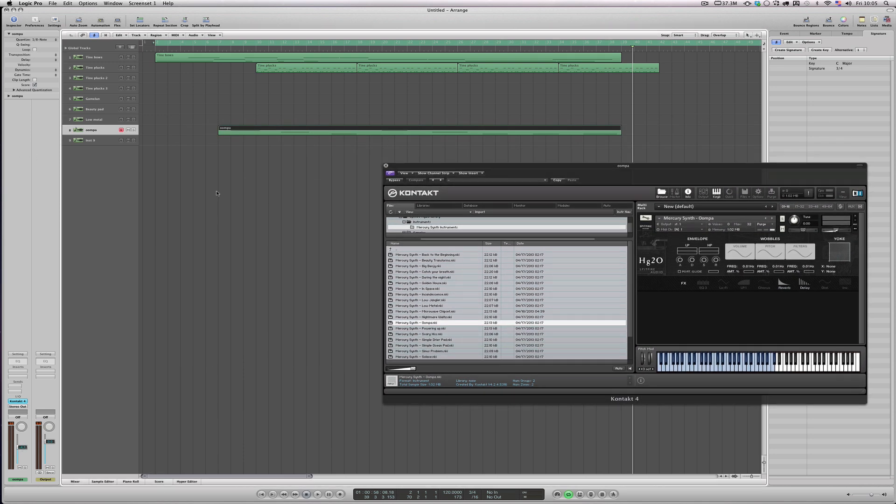
double_click(223, 48)
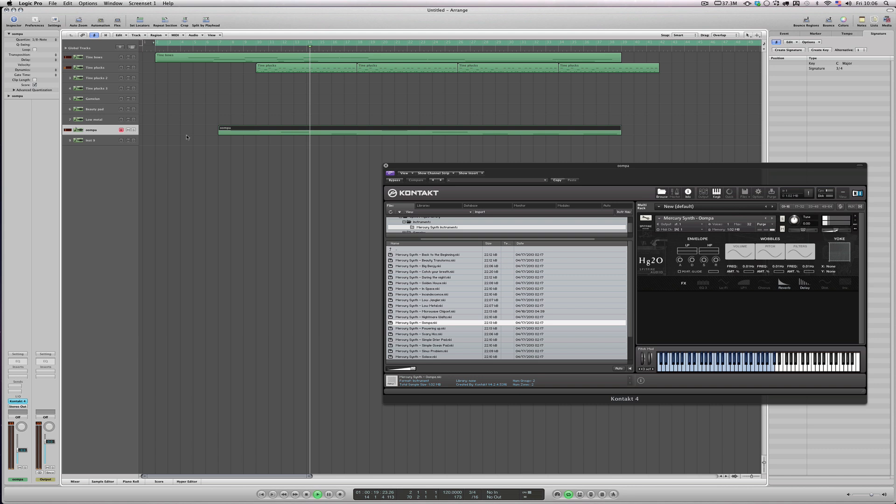
key(space)
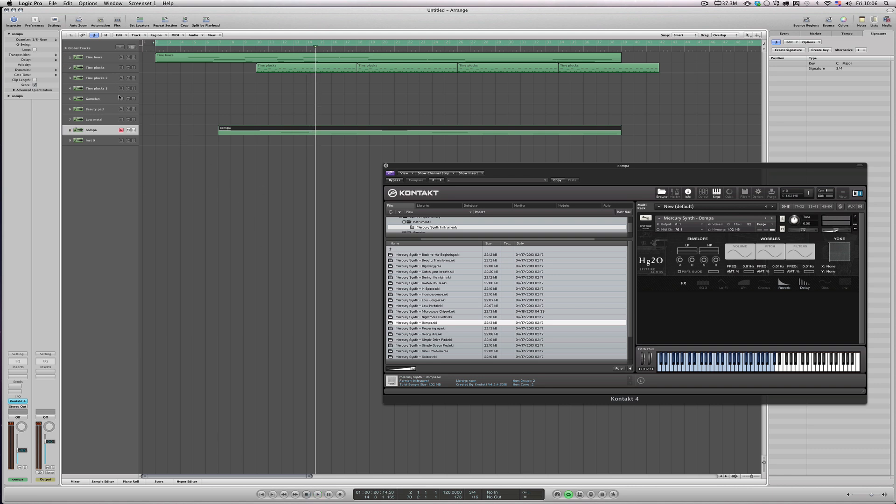
Open the Reverb settings of the Oompa patch, adjust the pre-delay and play a test note.
drag(502, 169, 280, 174)
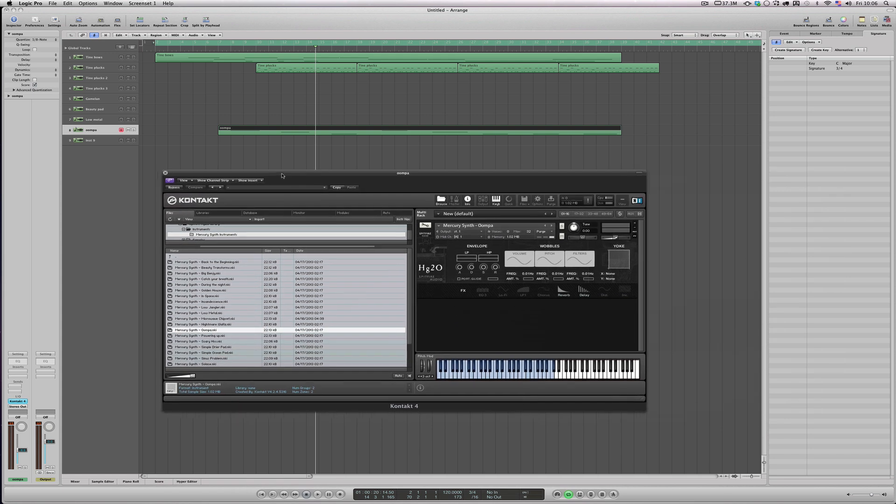
right_click(561, 296)
right_click(562, 291)
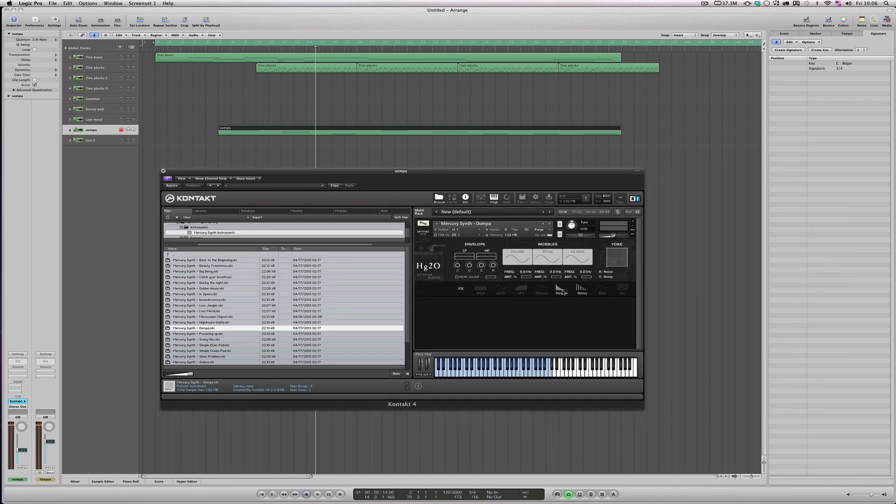
click(560, 290)
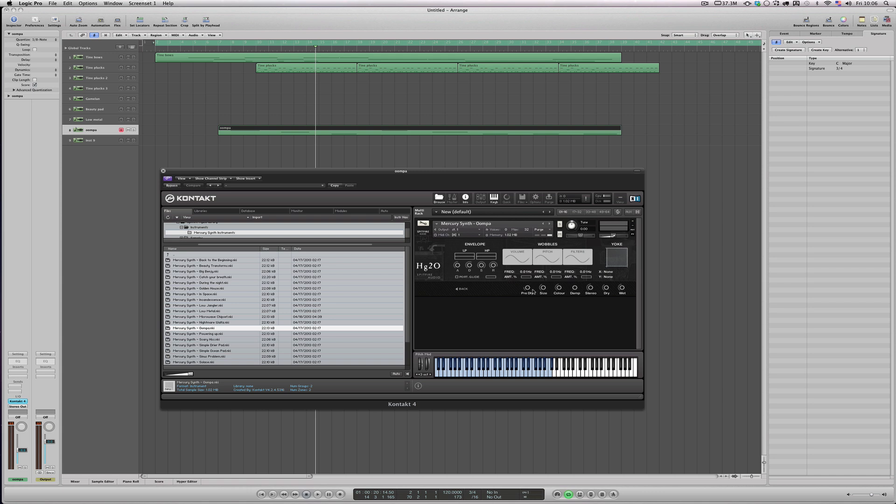
mouse_move(528, 289)
drag(529, 290, 532, 279)
click(506, 371)
Adjust the Size and Wet level of the Oompa reverb, playing test notes to judge the sound.
mouse_move(544, 288)
drag(544, 287, 548, 275)
click(527, 366)
drag(622, 288, 625, 283)
click(482, 372)
Adjust the Colour, Stereo and Damp settings of the Oompa reverb and play a test note.
drag(558, 288, 559, 285)
drag(584, 290, 622, 285)
drag(576, 293, 577, 288)
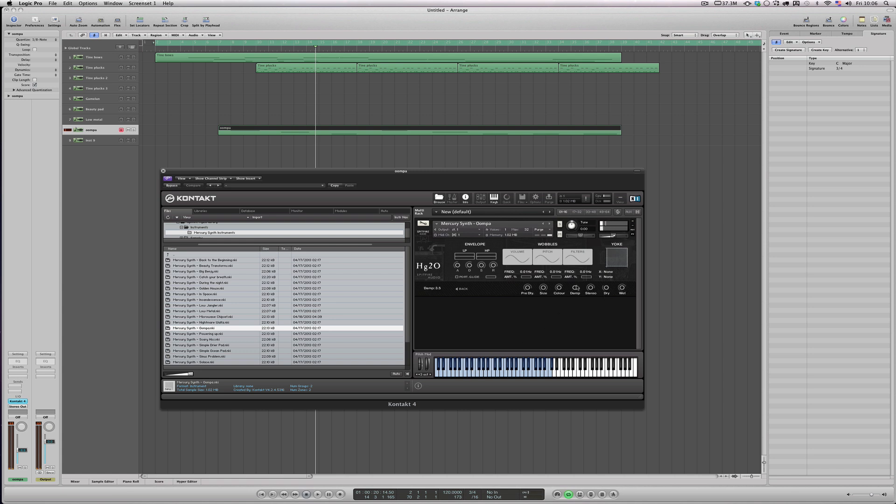
click(492, 367)
Audition the oompa part with its reverb from about bar 7 to bar 13, moving Kontakt clear of the regions.
double_click(223, 49)
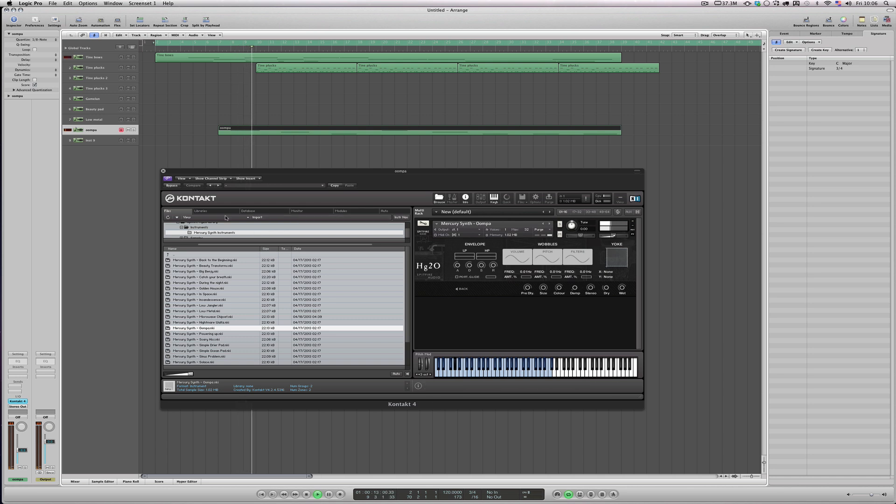
drag(224, 171, 283, 157)
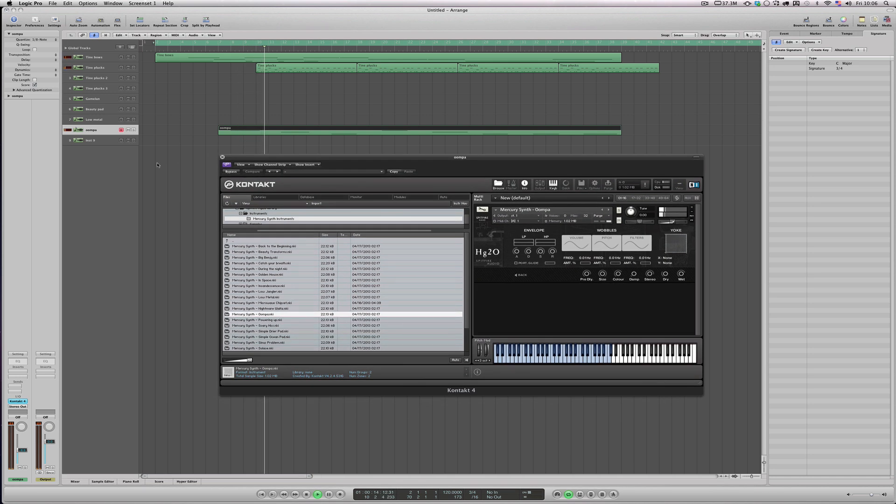
key(space)
Select the Inst 9 track and adjust the Bits and sample rate of the Wratchet Crickets Lo-Fi effect.
click(110, 141)
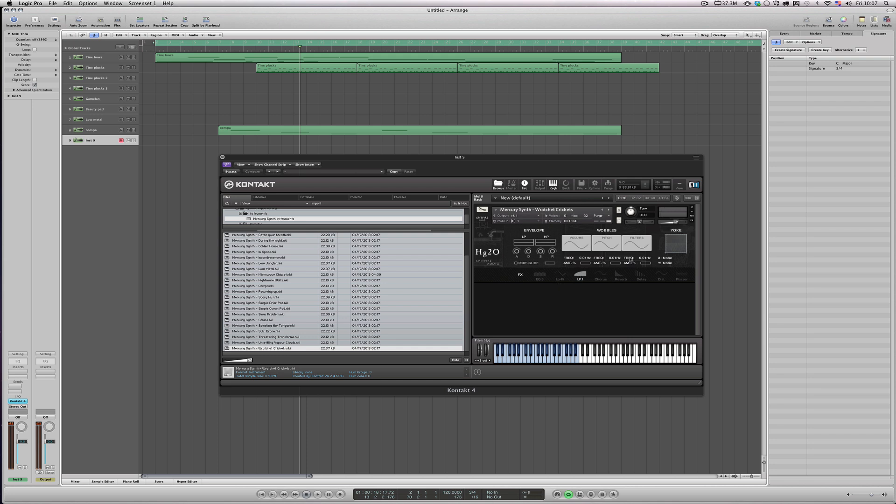
click(564, 277)
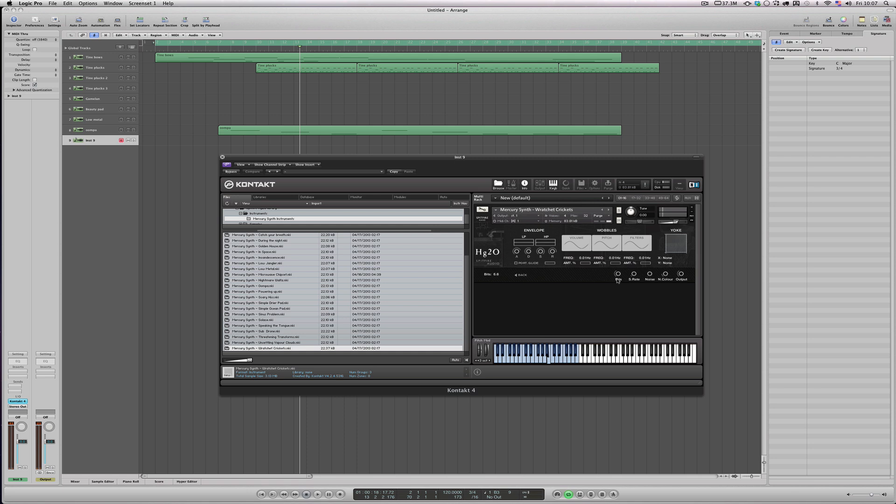
drag(618, 280, 642, 247)
drag(637, 265, 694, 278)
click(521, 275)
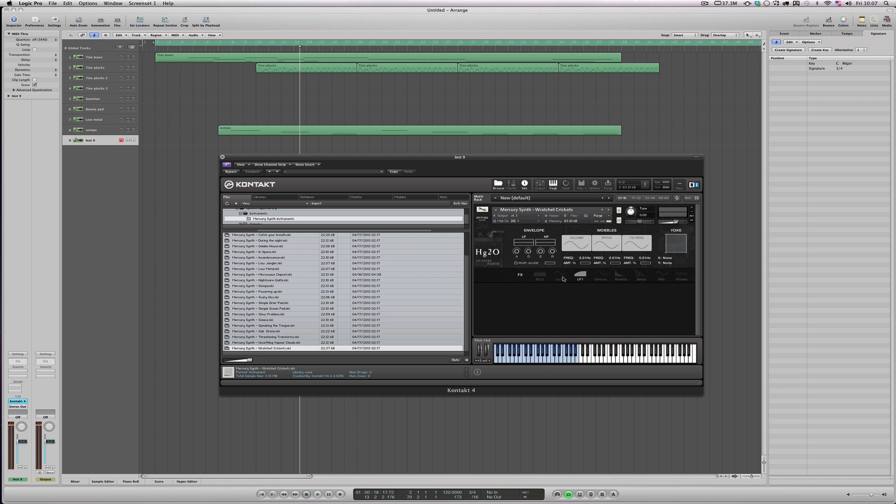
Check the Lo-Fi effect's Noise control and switch on Lo-Fi and Reverb for the Wratchet Crickets patch.
click(561, 276)
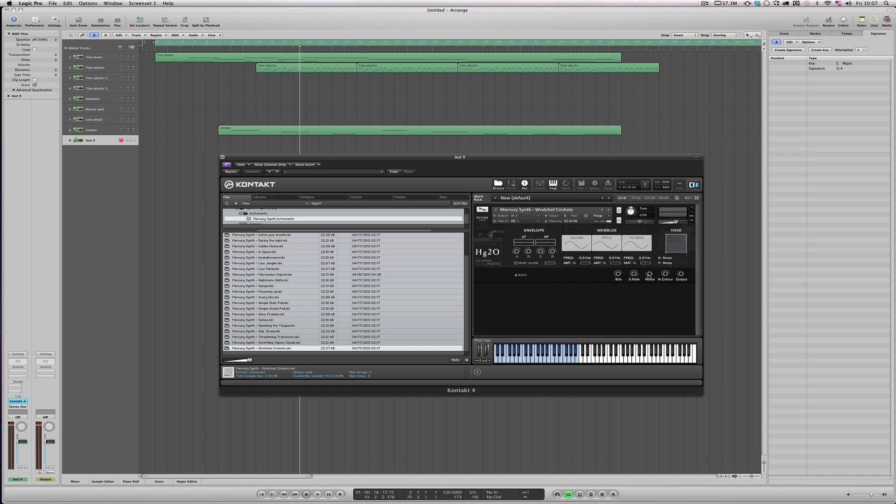
click(649, 275)
click(521, 276)
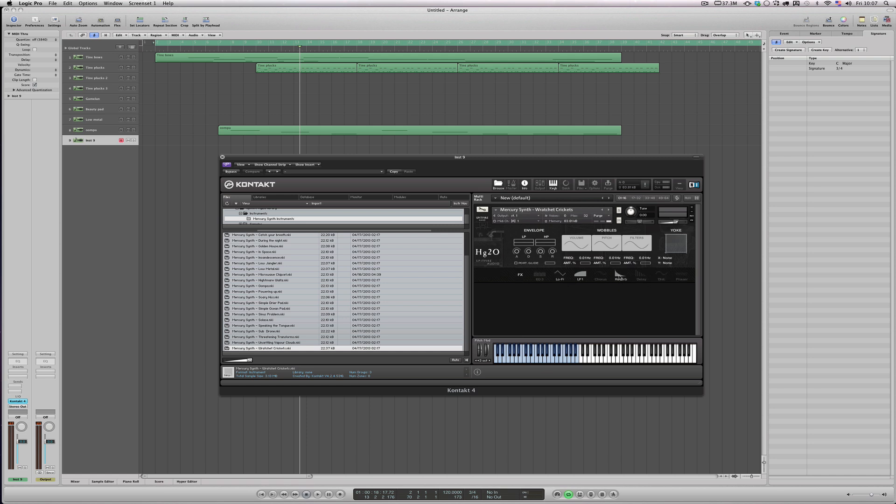
Adjust the Wet level of the Wratchet Crickets reverb and close the Kontakt window.
click(620, 276)
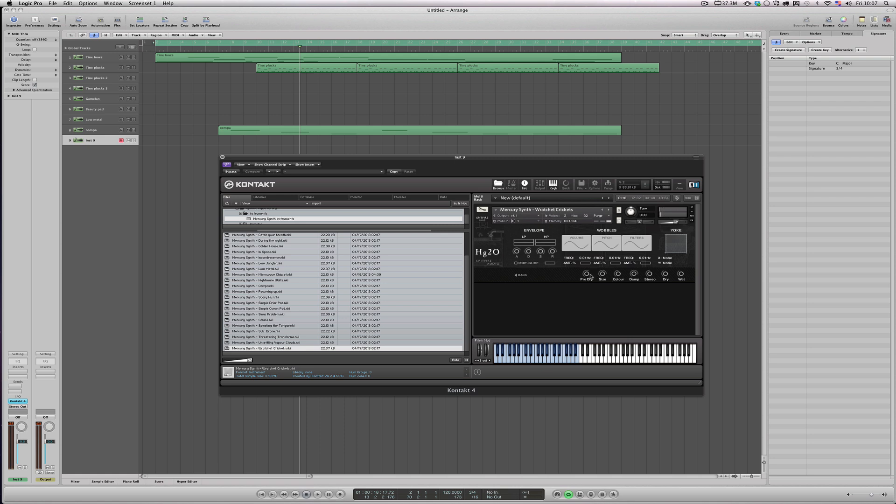
mouse_move(681, 275)
mouse_down()
mouse_move(686, 260)
mouse_move(681, 274)
mouse_up()
click(223, 158)
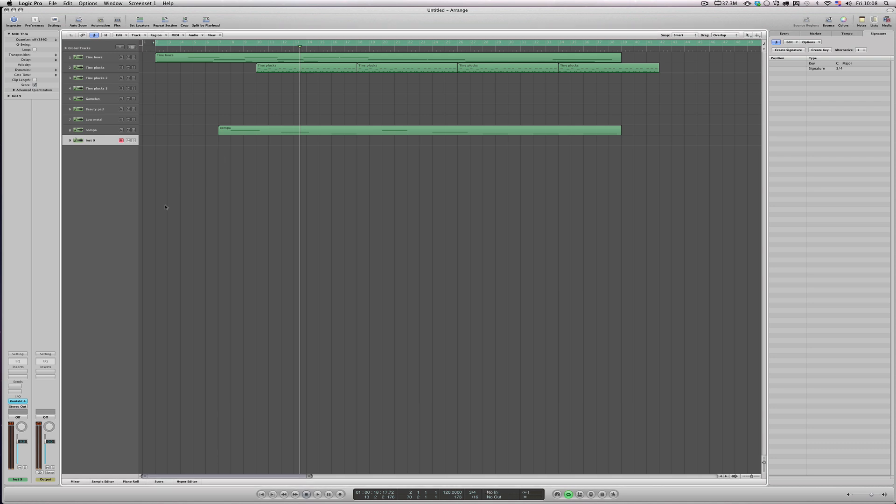
Rename the Inst 9 track as crickets.
double_click(92, 141)
text(crickets)
key(Return)
Record a trial crickets take from the start of the arrangement to about bar 24.
key(Return)
key(r)
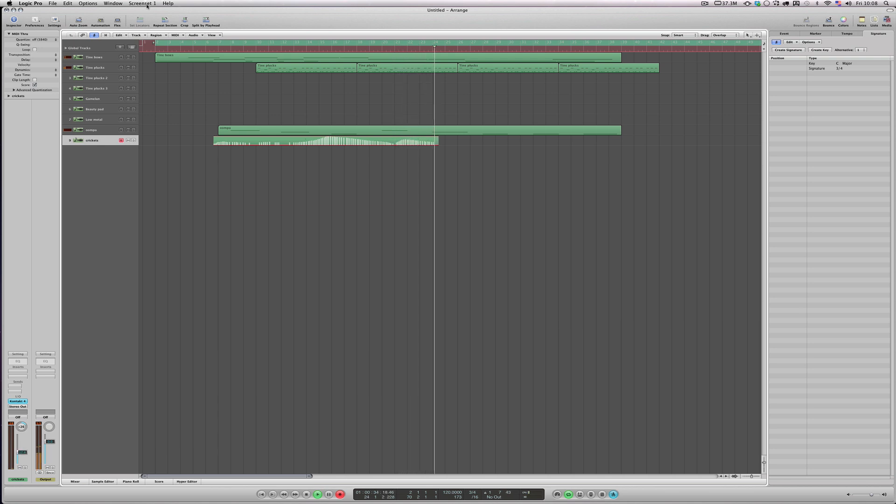
key(space)
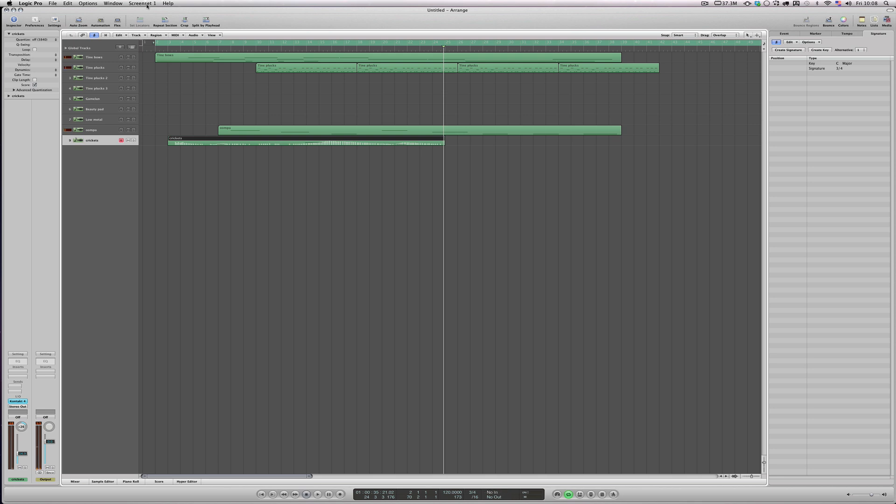
right_click(258, 136)
click(201, 176)
double_click(206, 140)
key(p)
Reopen the Kontakt instrument of the crickets track and delete the trial region.
click(18, 402)
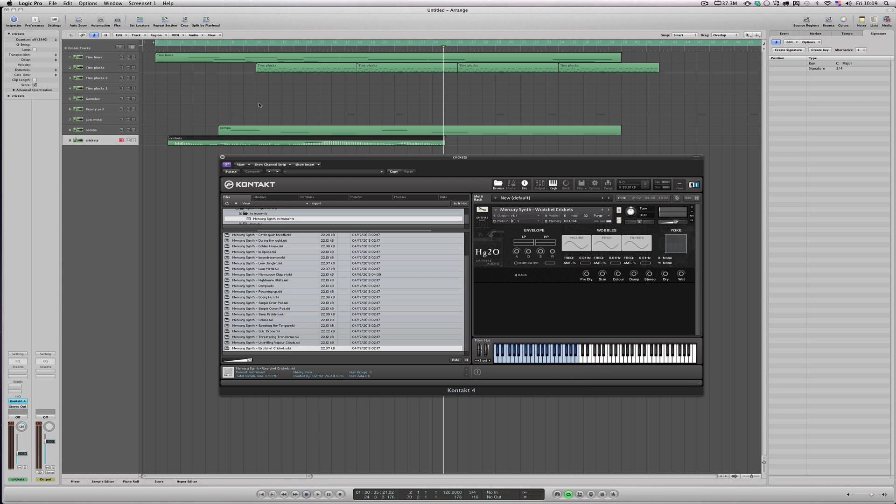
click(212, 140)
key(Delete)
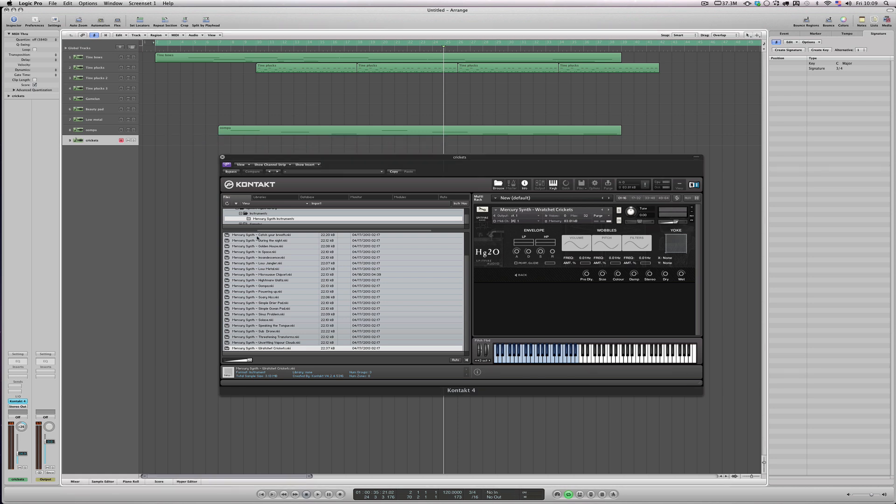
Record a new crickets take with swells from the start of the arrangement to about bar 34.
key(Return)
key(r)
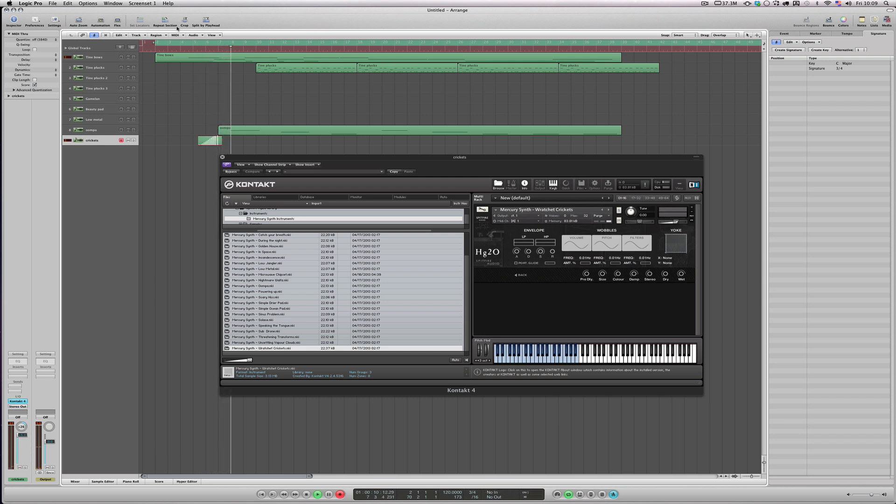
key(space)
key(r)
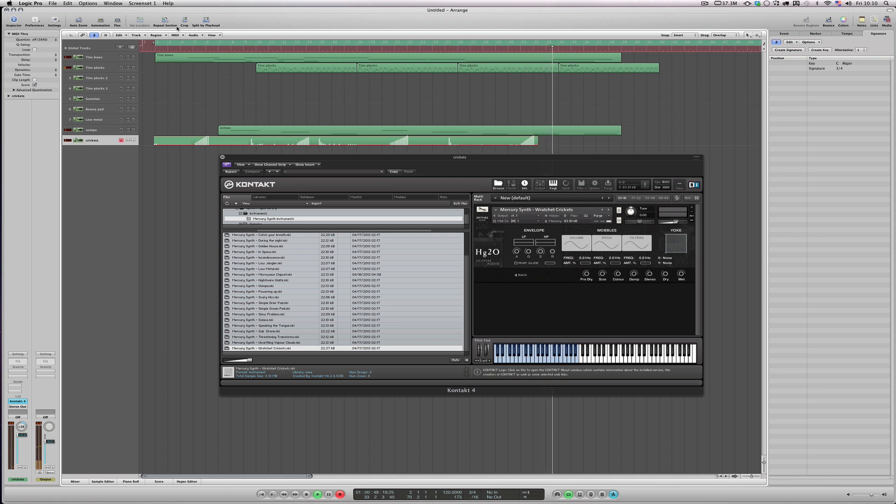
key(space)
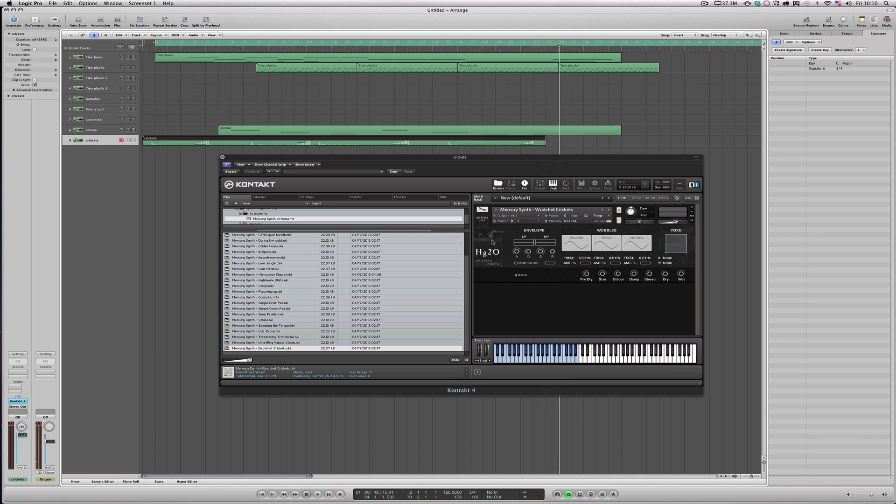
Adjust the Wet level of the crickets reverb and audition the arrangement from about bar 20 to bar 22.
click(523, 276)
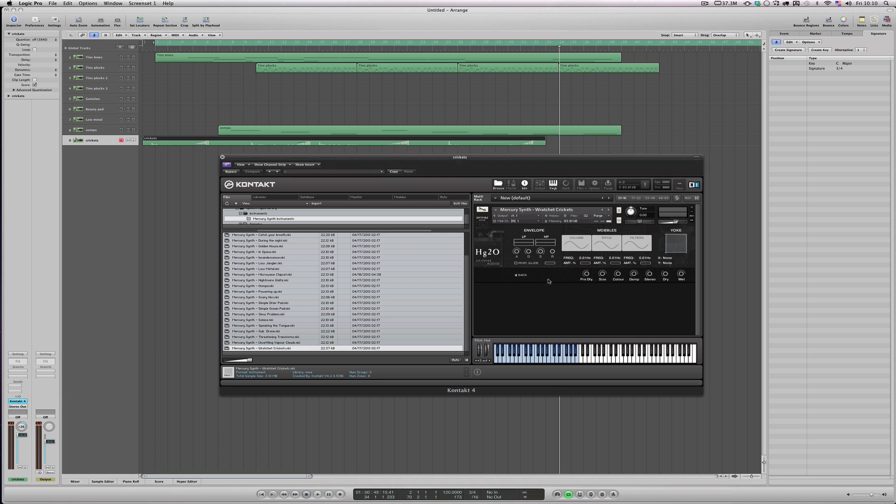
click(620, 275)
drag(683, 276, 652, 293)
double_click(385, 49)
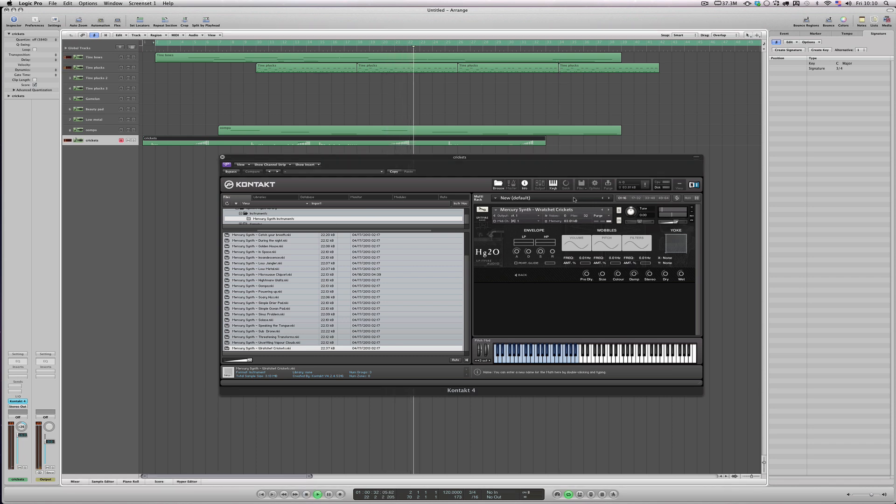
key(space)
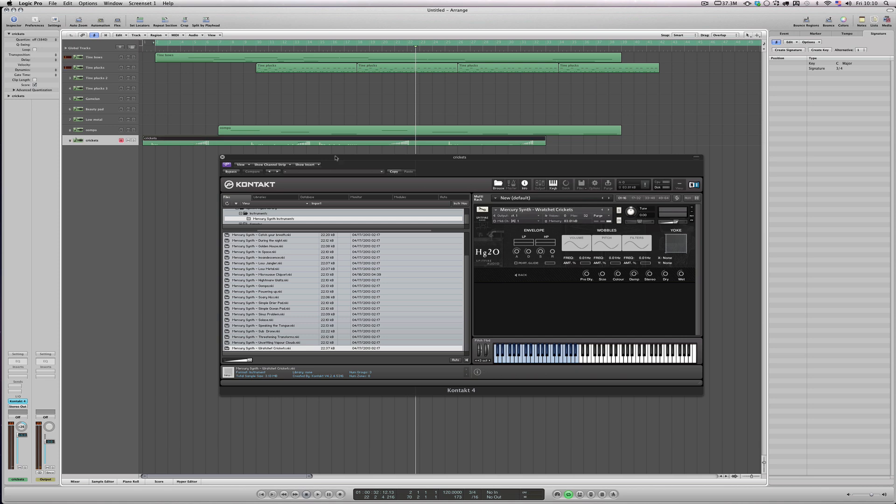
Open the crickets region in the piano roll and trim the ends of its long swell notes slightly earlier.
double_click(217, 143)
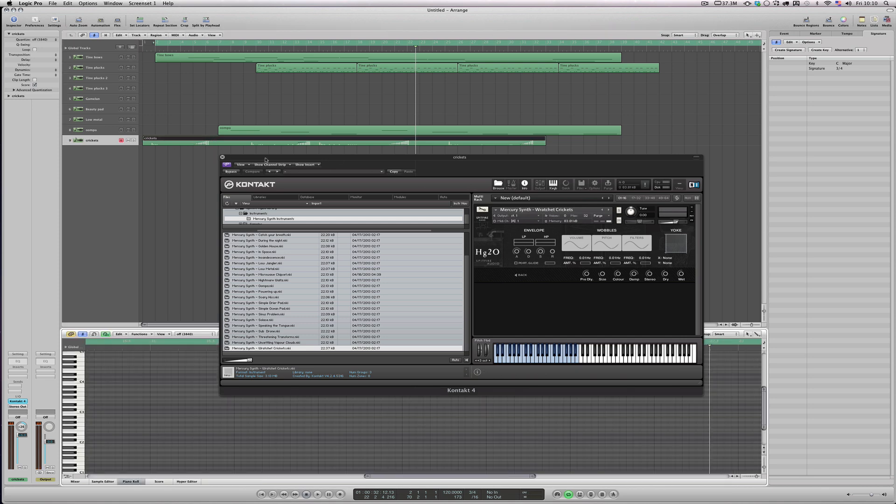
drag(266, 158, 392, 39)
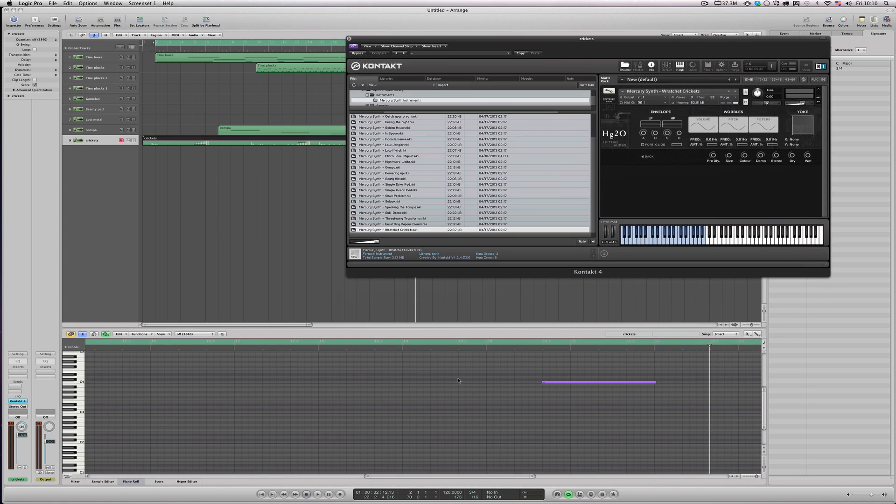
click(654, 382)
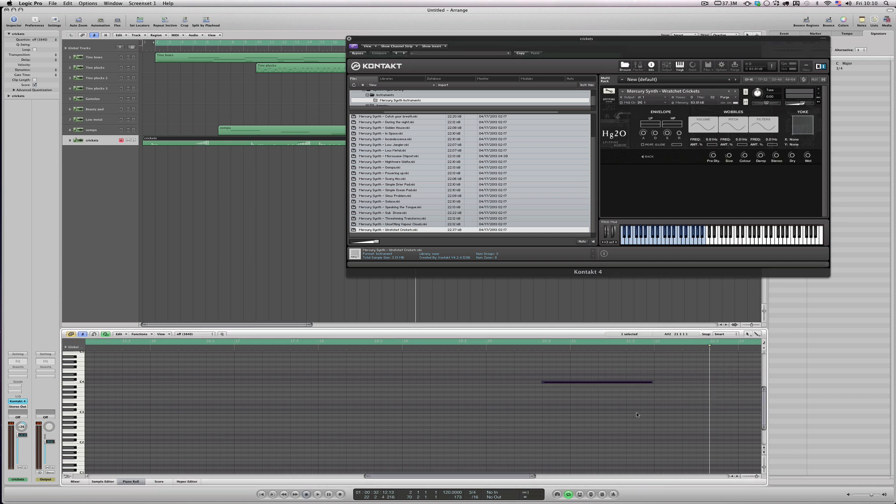
drag(652, 383, 651, 387)
drag(529, 476, 752, 476)
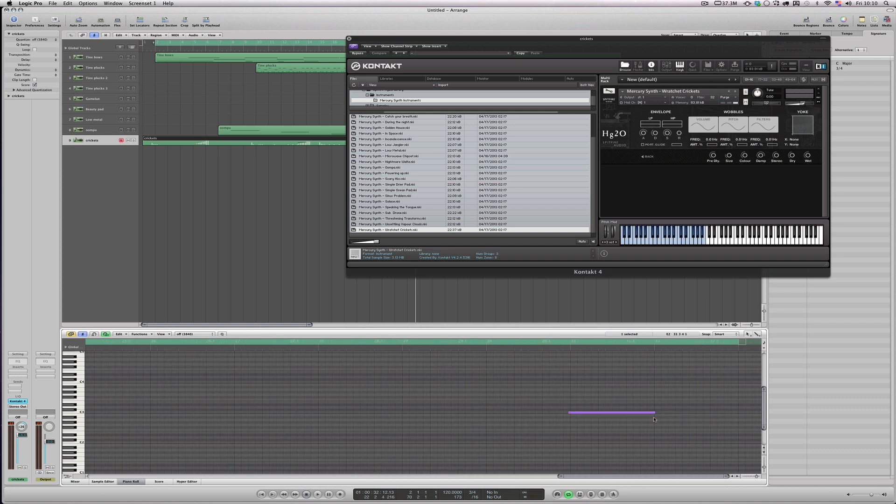
drag(654, 412, 654, 413)
drag(632, 477, 312, 476)
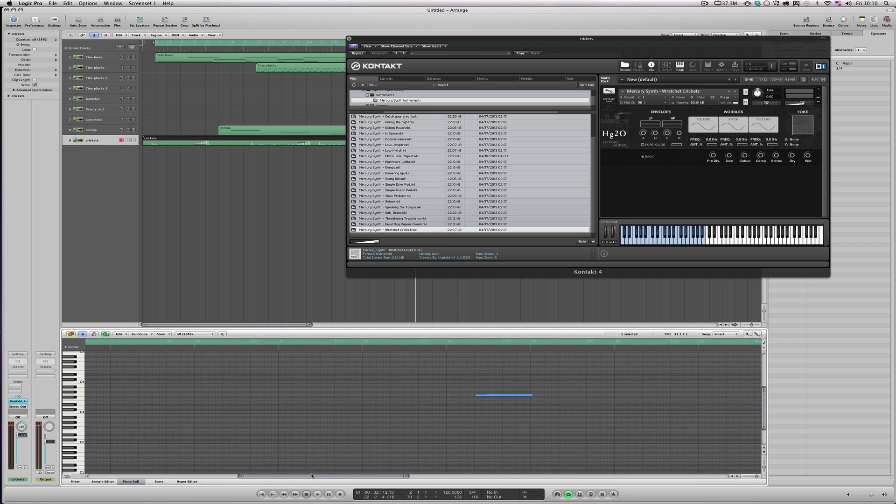
drag(529, 396, 529, 396)
drag(379, 479, 253, 459)
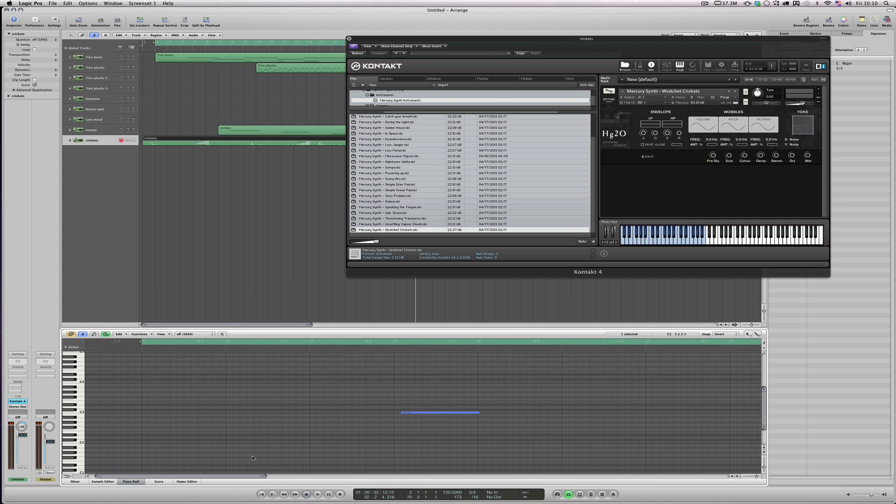
drag(478, 415, 478, 415)
Select the Tine plucks 3 track and toggle the C and T mic positions of its Kontakt patch.
drag(360, 39, 178, 201)
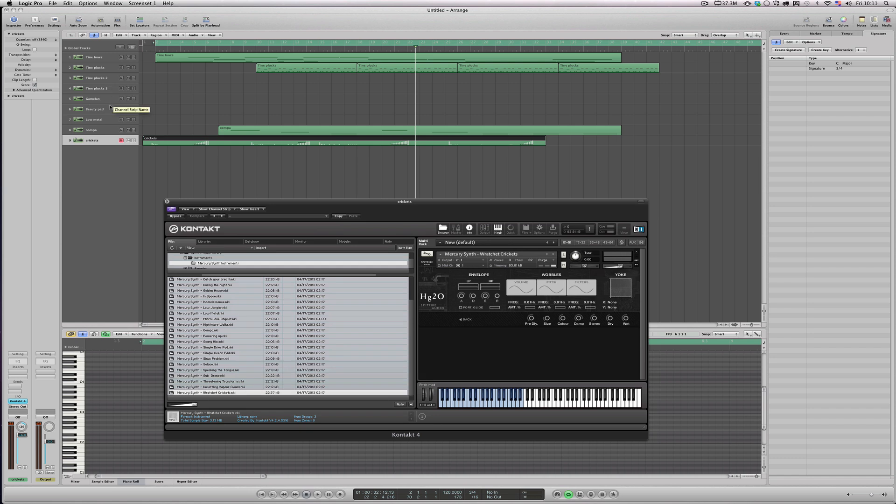
click(96, 89)
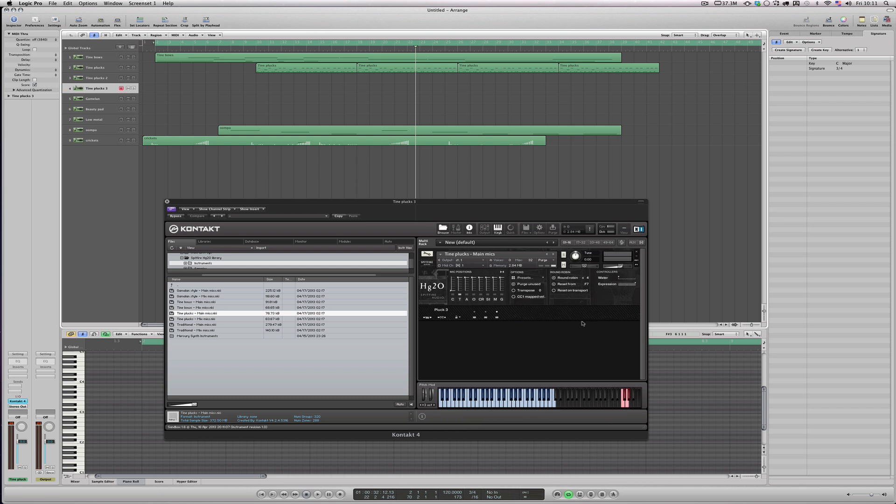
drag(536, 202, 550, 116)
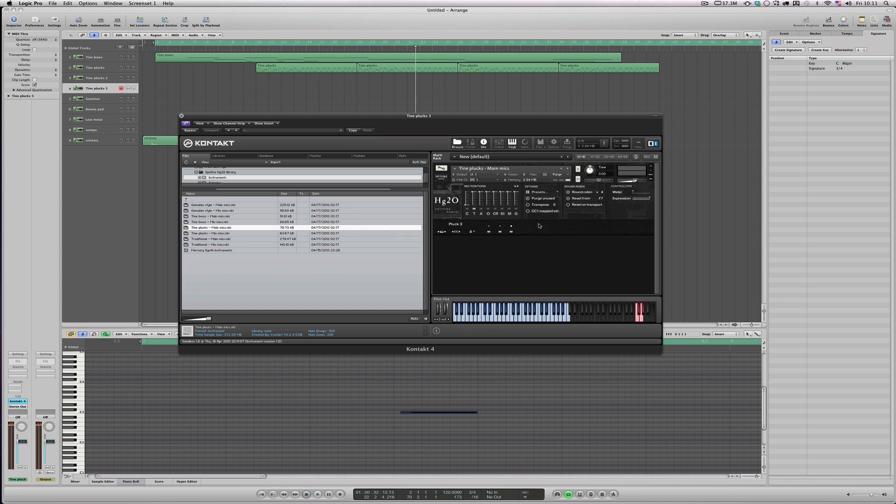
click(467, 209)
click(475, 208)
Insert a Stereo Delay effect on the Tine plucks 3 channel and move its window over the arrangement.
click(23, 371)
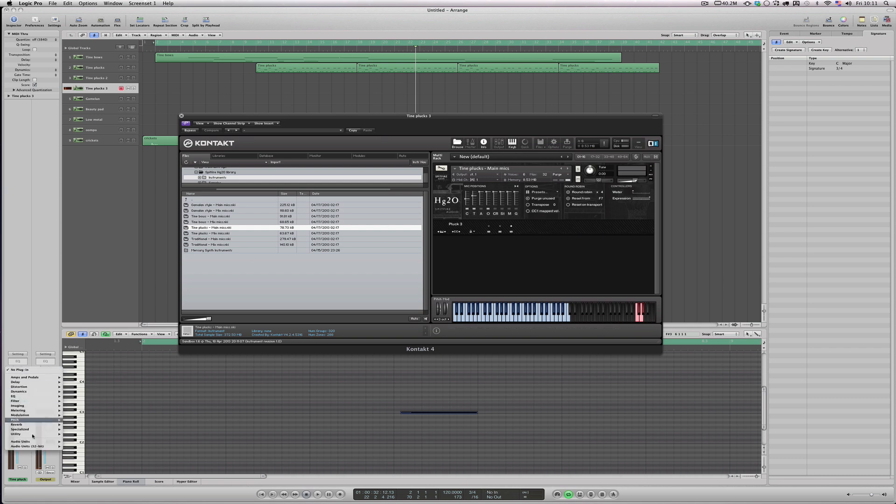
mouse_move(41, 384)
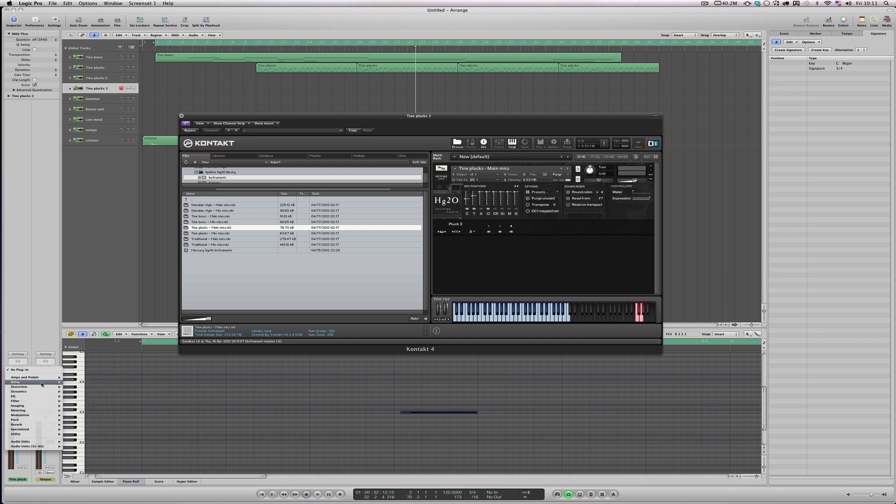
mouse_move(85, 383)
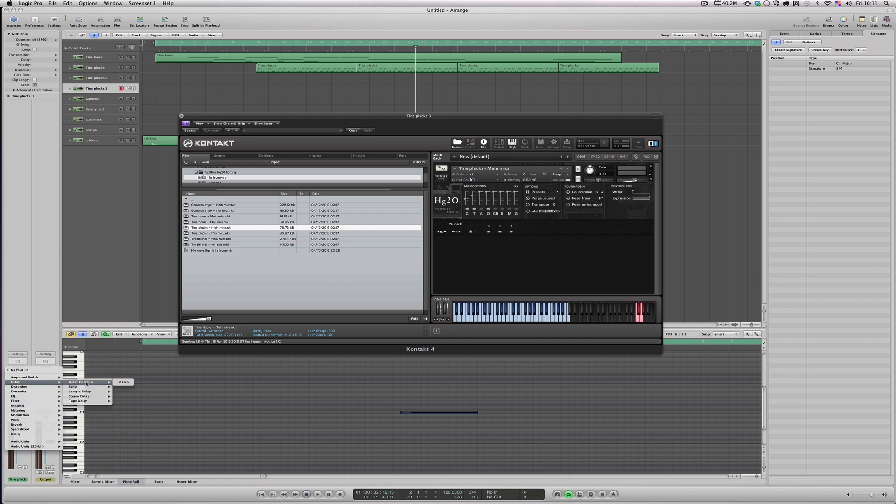
mouse_move(89, 403)
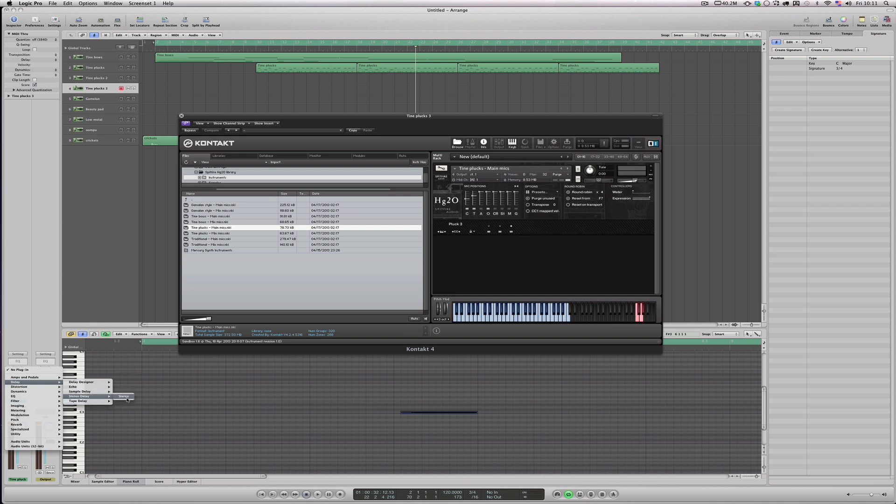
click(127, 399)
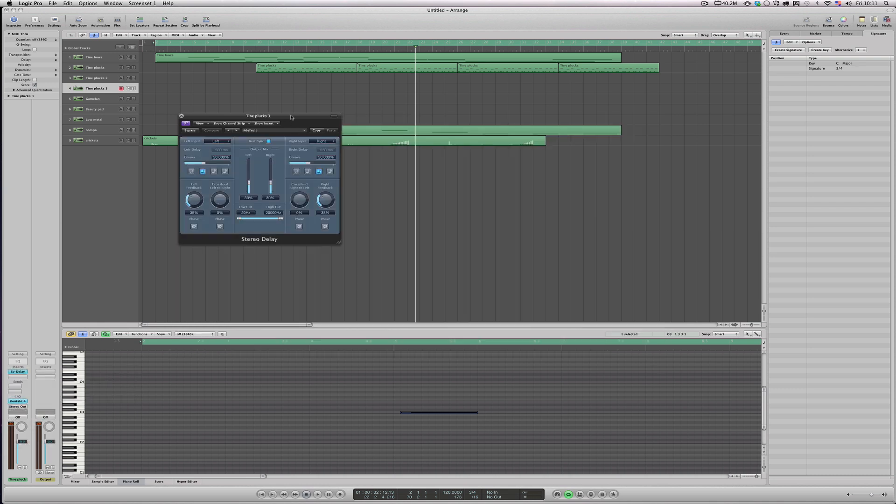
drag(291, 117, 514, 137)
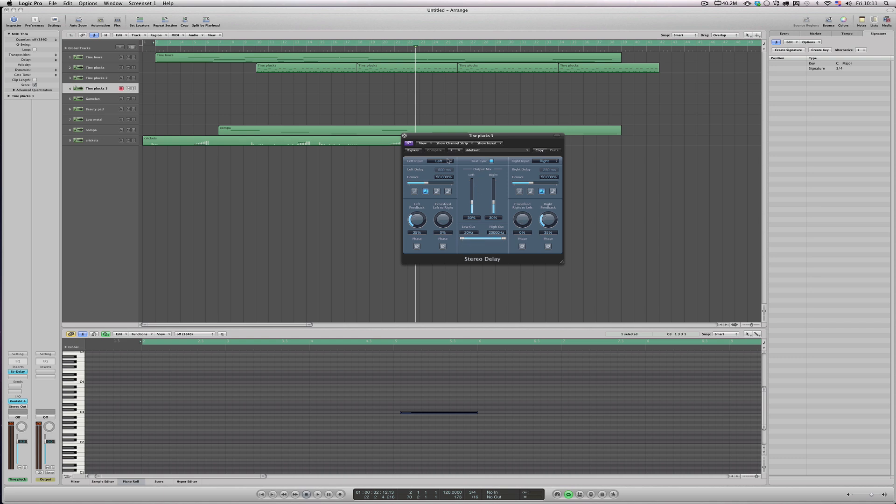
Turn off Beat Sync in the Stereo Delay and set the left delay to 1000 ms.
click(492, 162)
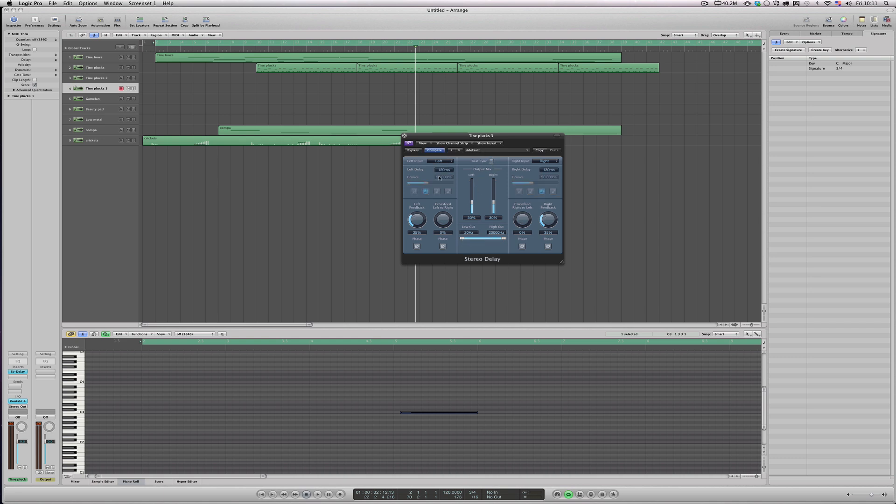
double_click(441, 171)
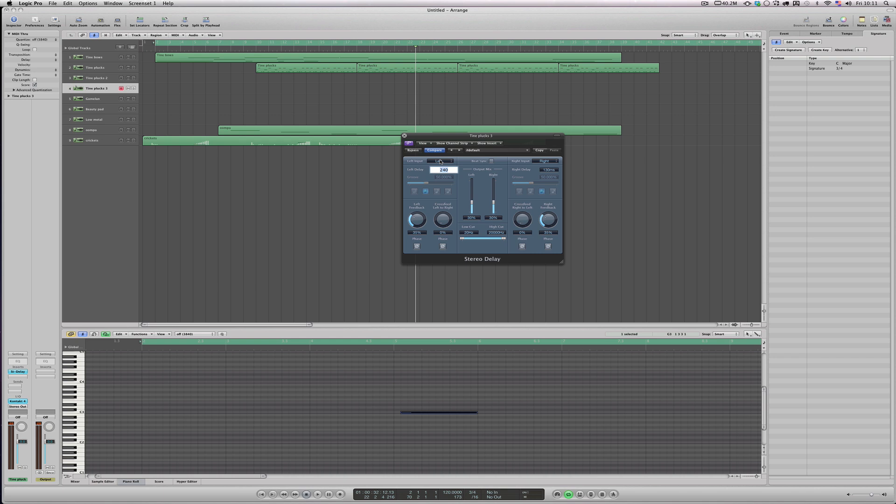
text(1000)
key(Return)
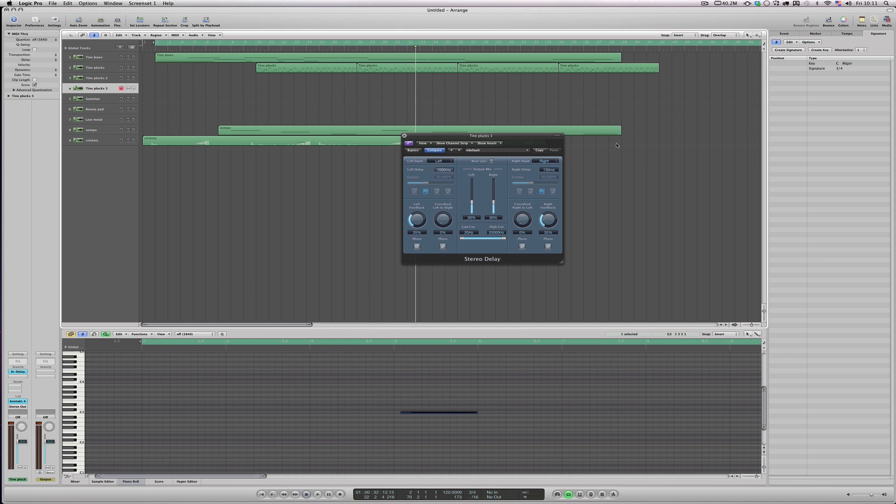
Try right delay times of 760 ms and 1250 ms in the Stereo Delay.
double_click(548, 170)
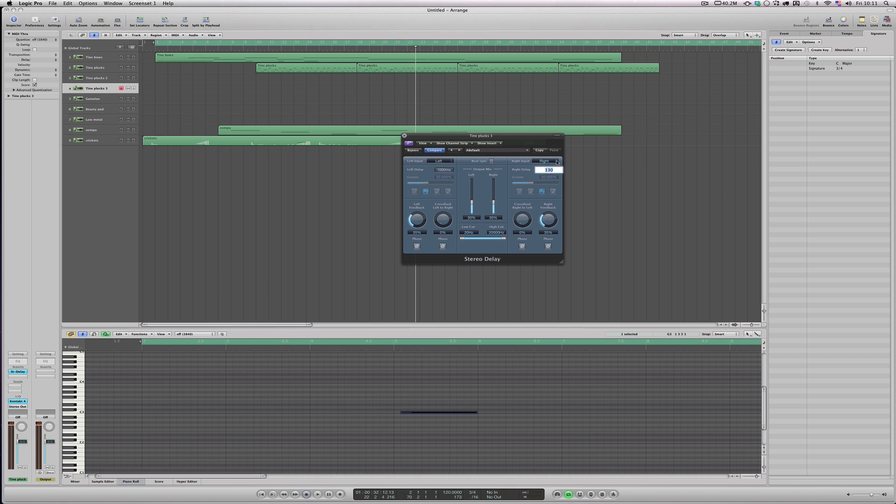
text(760)
key(Return)
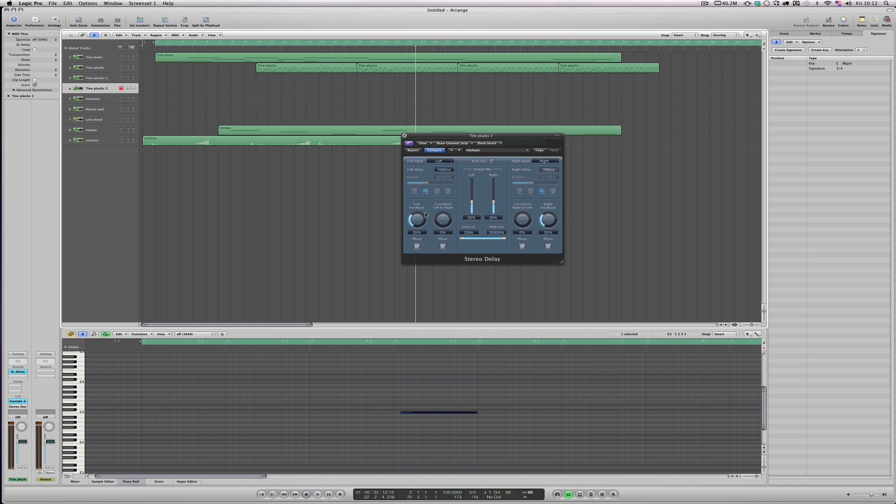
double_click(550, 170)
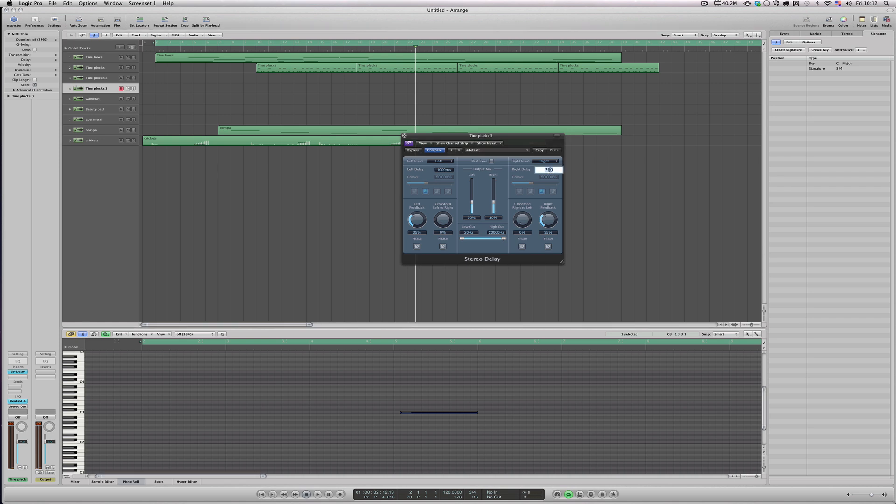
text(1250)
key(Return)
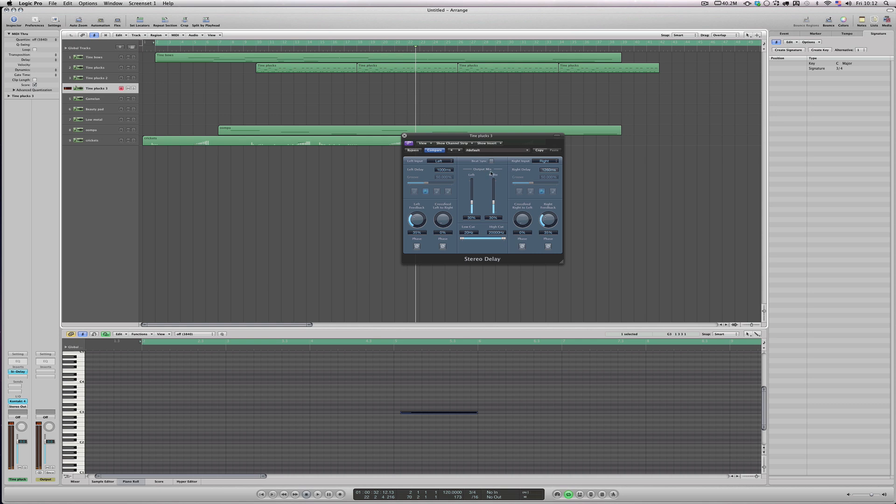
Try right delay times of 50 ms and 500 ms in the Stereo Delay.
double_click(547, 170)
text(50)
key(Return)
double_click(548, 170)
text(500)
key(Return)
Try right delay times of 1000 ms and 250 ms in the Stereo Delay.
double_click(547, 170)
key(Return)
drag(543, 173, 457, 172)
double_click(547, 170)
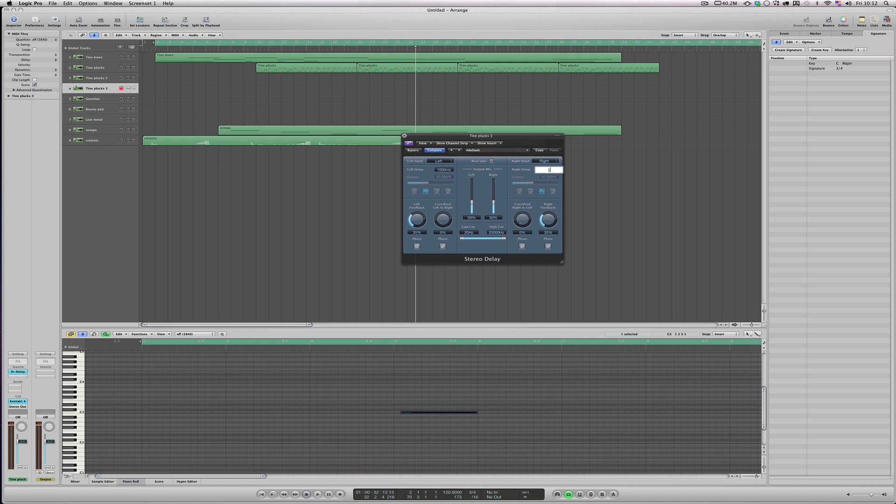
key(Return)
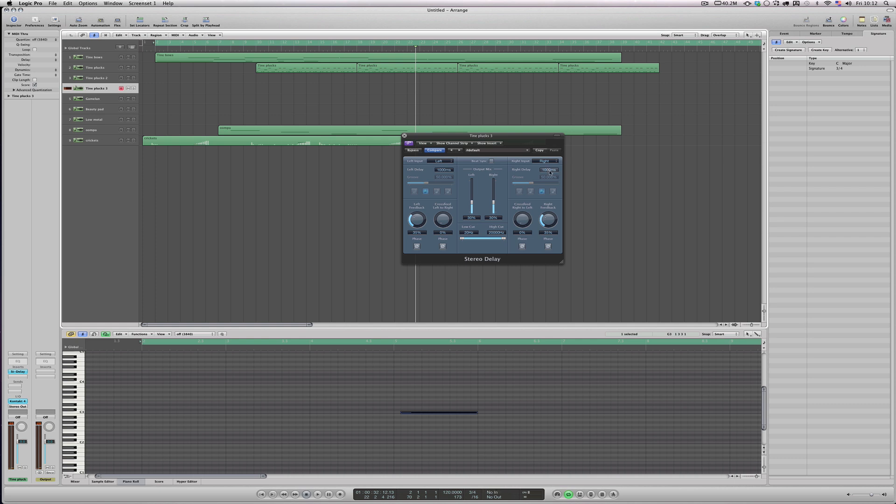
double_click(549, 170)
text(250)
key(Return)
Set the Stereo Delay's right delay to 500 ms, raise the right-to-left crossfeed to about 46%, and close the effect window.
double_click(547, 169)
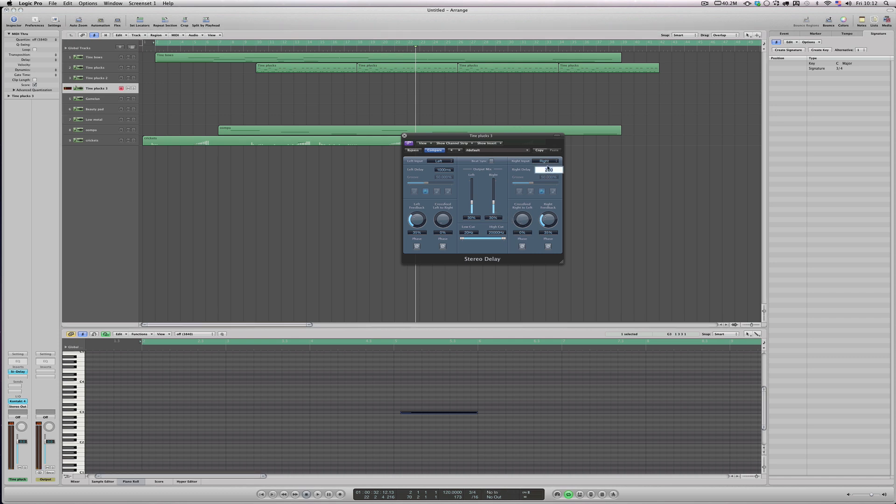
text(50)
key(Return)
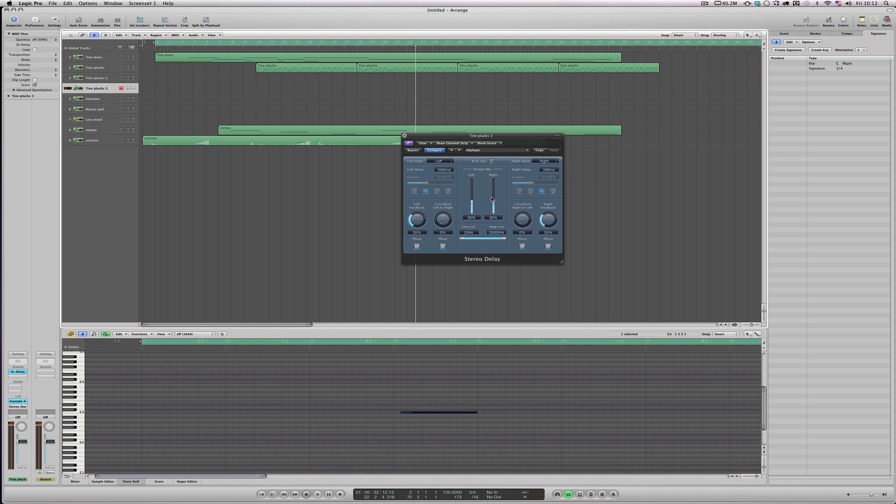
drag(524, 221, 533, 187)
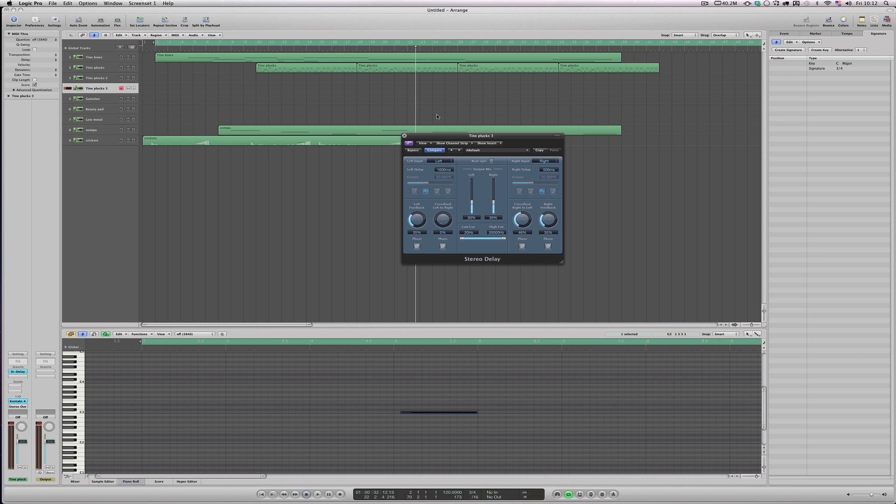
click(404, 136)
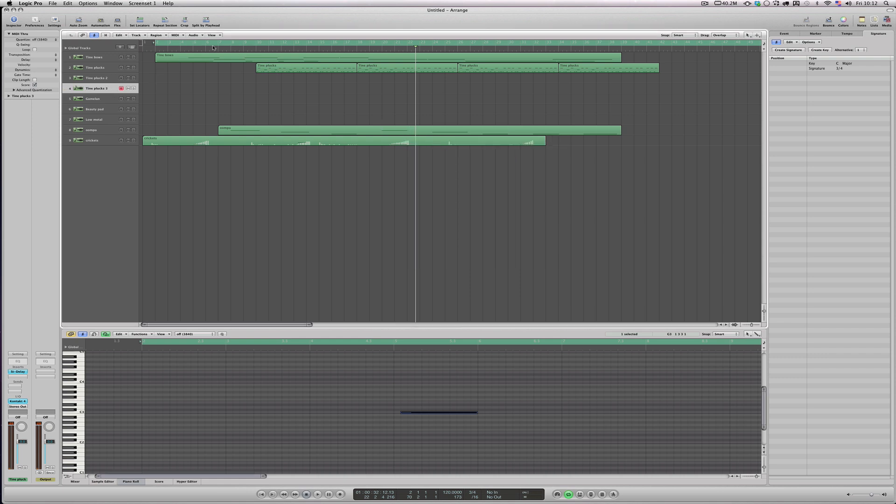
Record a short pluck part on the Tine plucks 3 track from bar 6.
key(r)
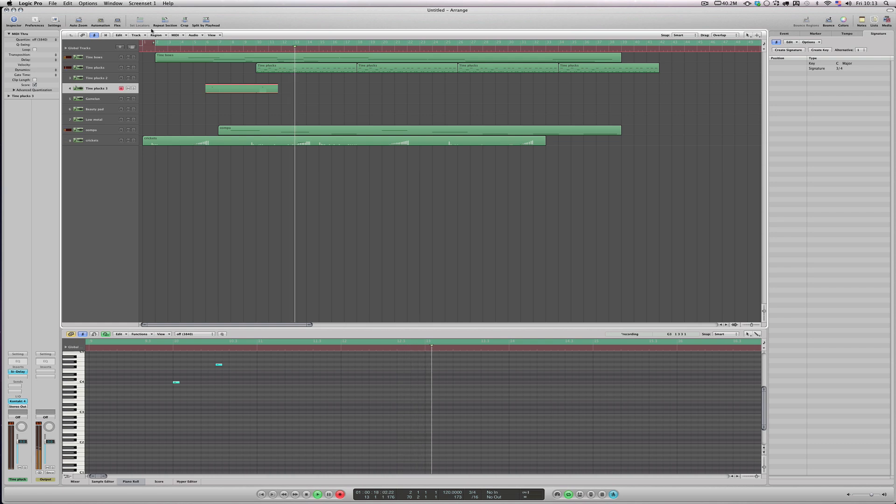
key(space)
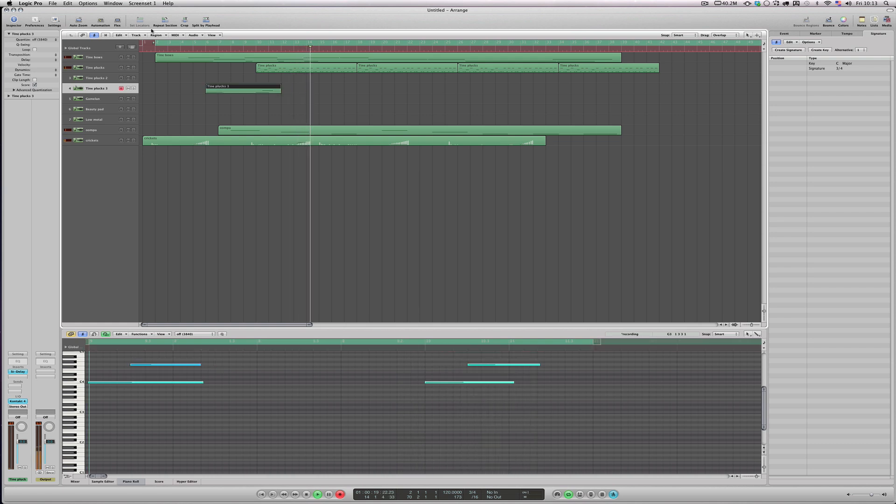
Play the new Tine plucks 3 region soloed in a two-bar cycle from bar 6 and quantize it to 1/8 notes.
drag(207, 44, 231, 44)
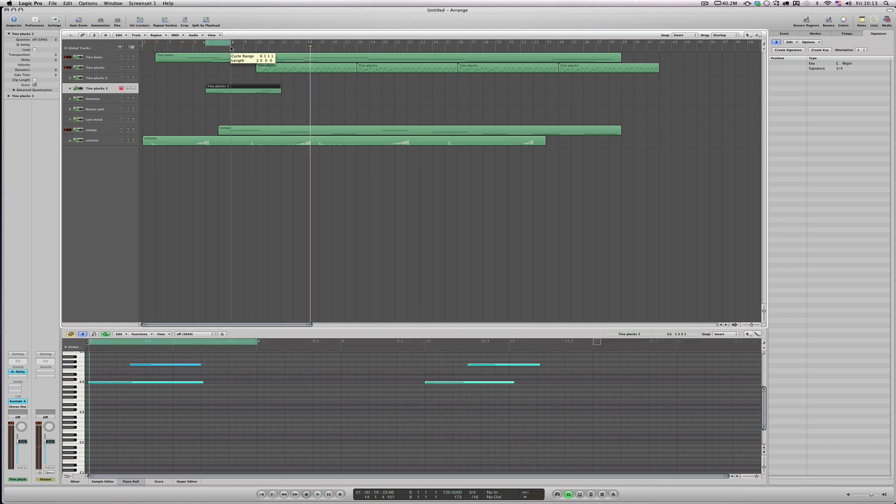
key(s)
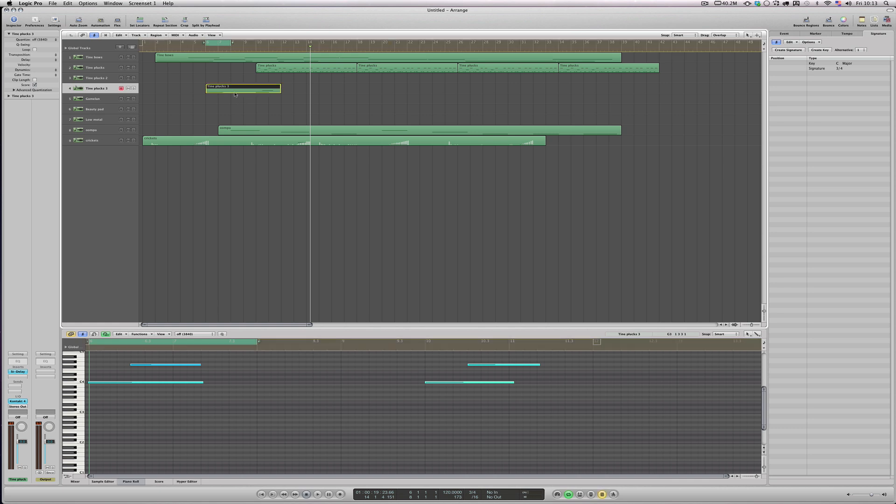
key(space)
click(41, 40)
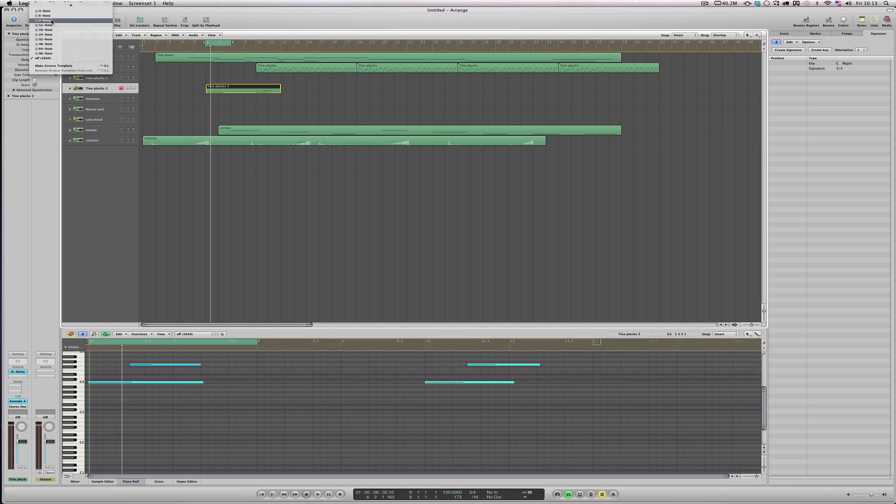
click(43, 13)
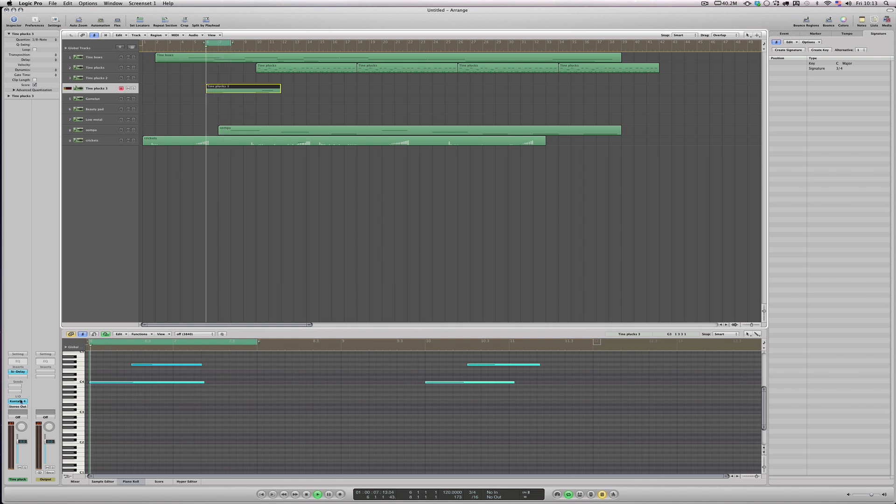
Reopen the Stereo Delay, turn on Beat Sync with a half note left and quarter note right, and raise the left-to-right crossfeed.
click(17, 372)
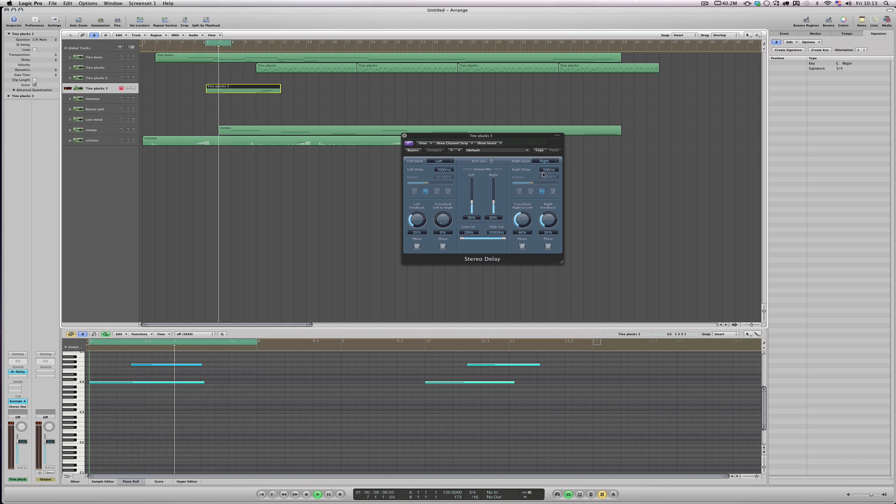
click(492, 161)
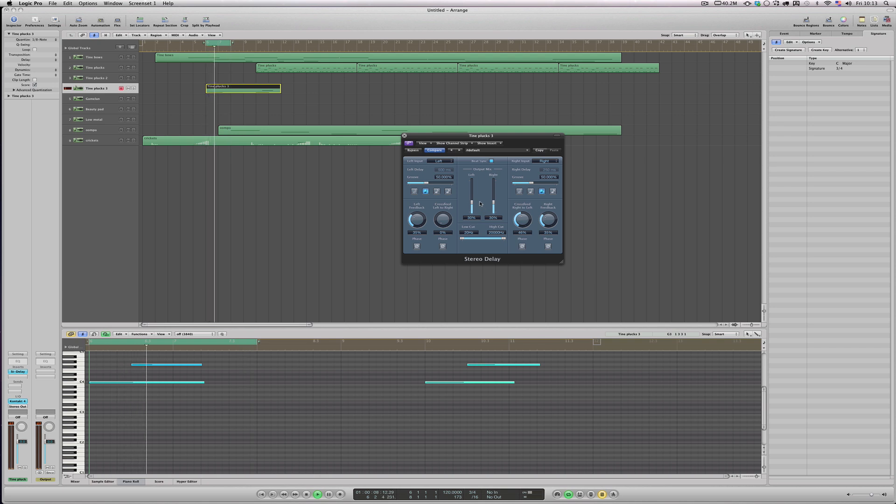
click(414, 191)
drag(442, 220, 443, 200)
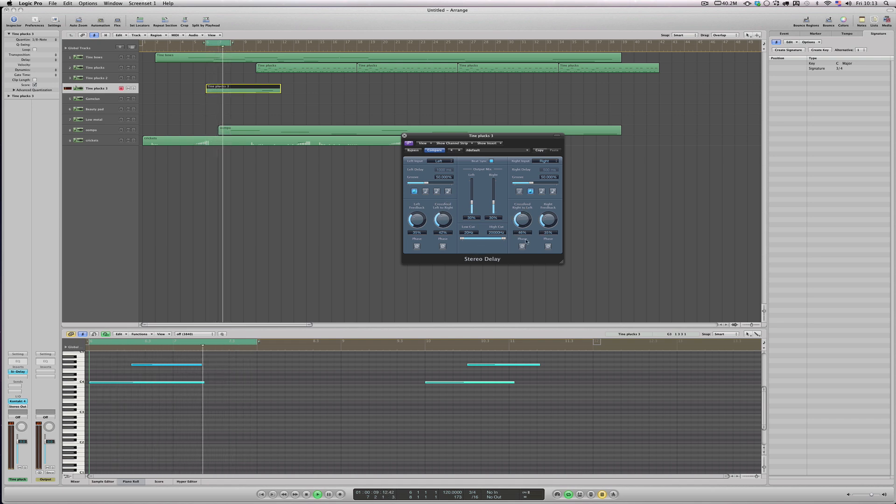
Lower the Stereo Delay feedback to about 14% left and 16% right.
drag(546, 224, 546, 225)
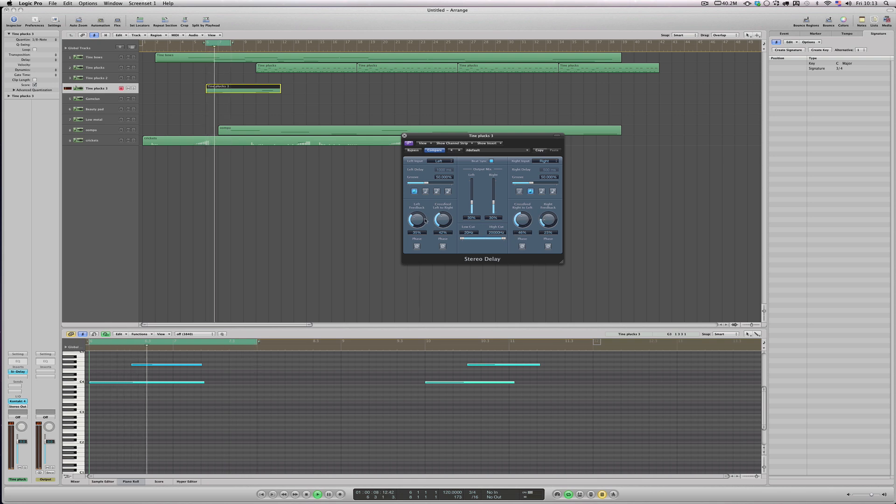
drag(417, 218, 417, 226)
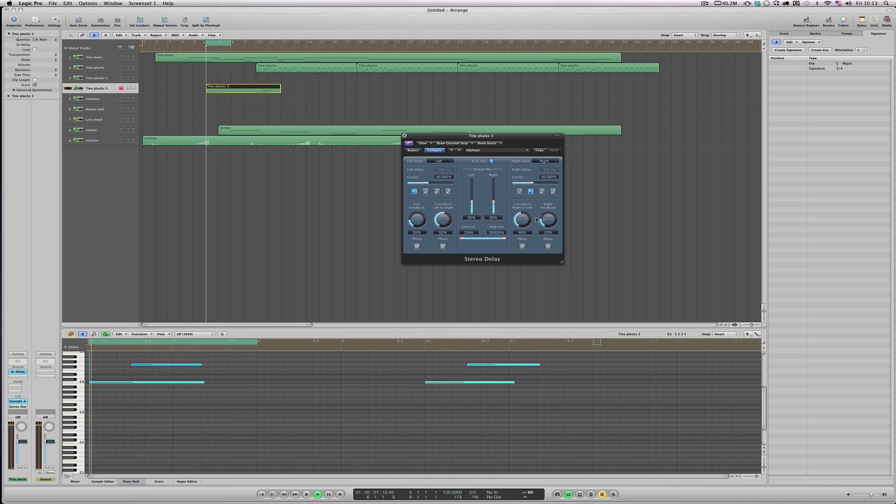
drag(548, 219, 548, 223)
drag(419, 221, 420, 225)
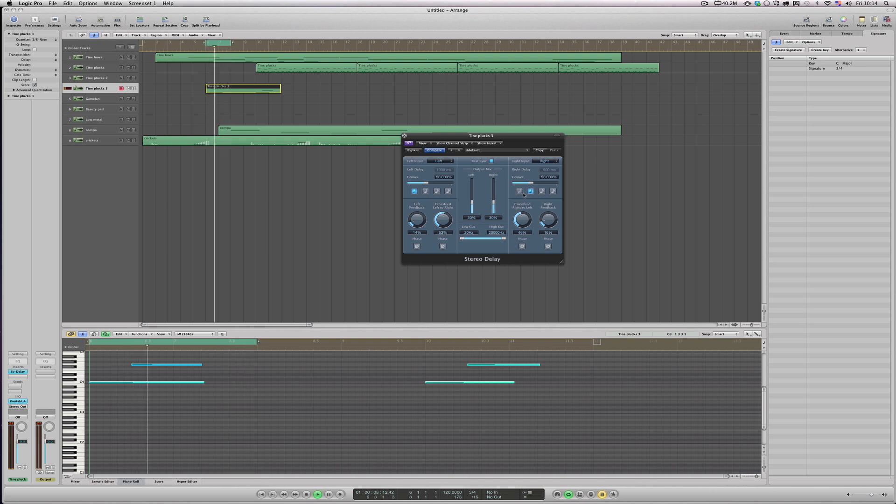
Set the right groove to 75%, raise feedback to about 24% left and 39% right, and increase the left-to-right crossfeed.
drag(532, 183, 579, 185)
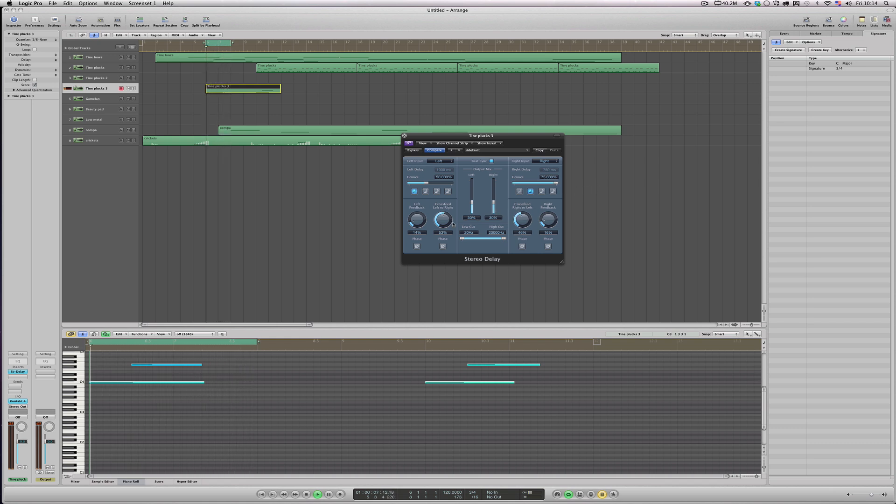
drag(550, 218, 552, 217)
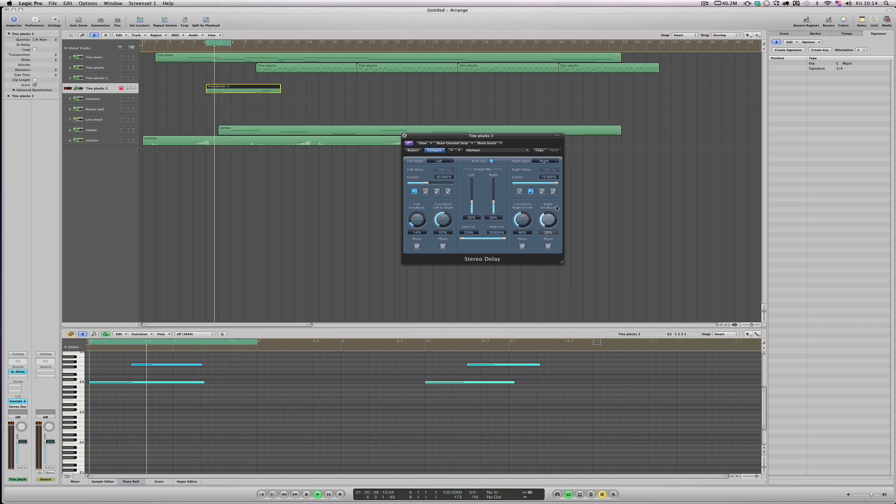
drag(556, 209, 556, 208)
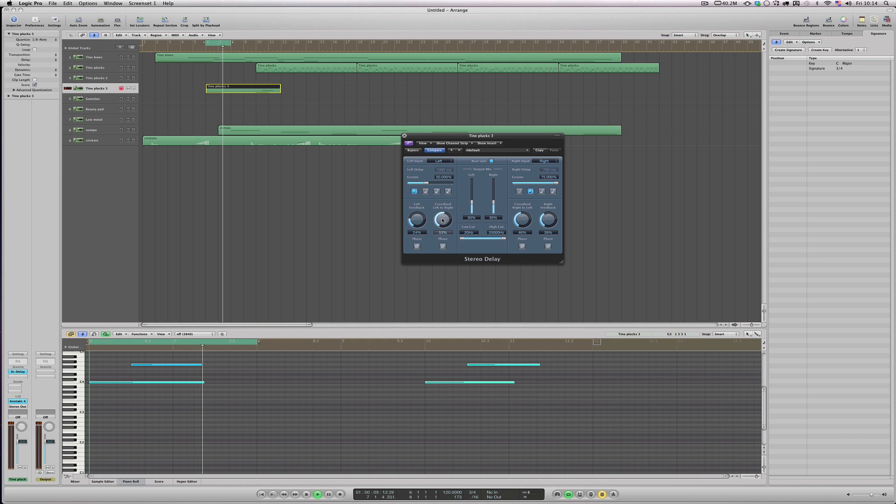
drag(444, 220, 448, 209)
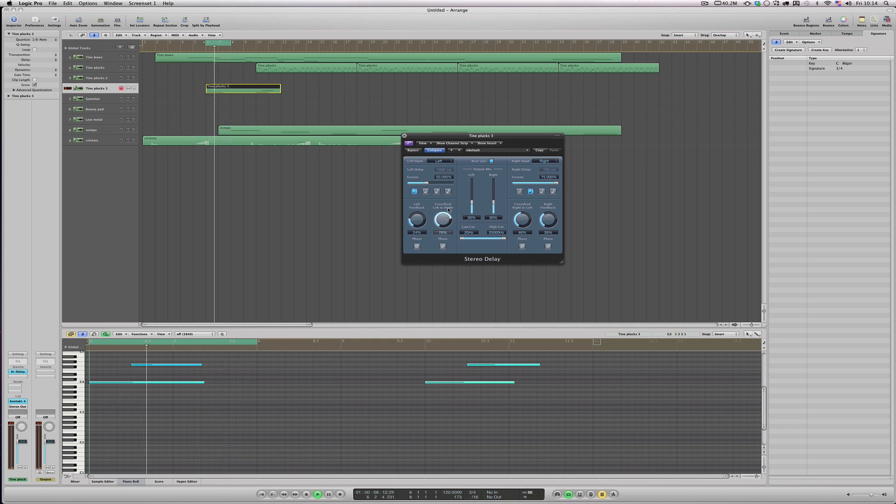
Narrow the delay to a 490 Hz low cut and 3500 Hz high cut, with feedback about 61% left and 36% right, and close it.
drag(449, 210, 488, 239)
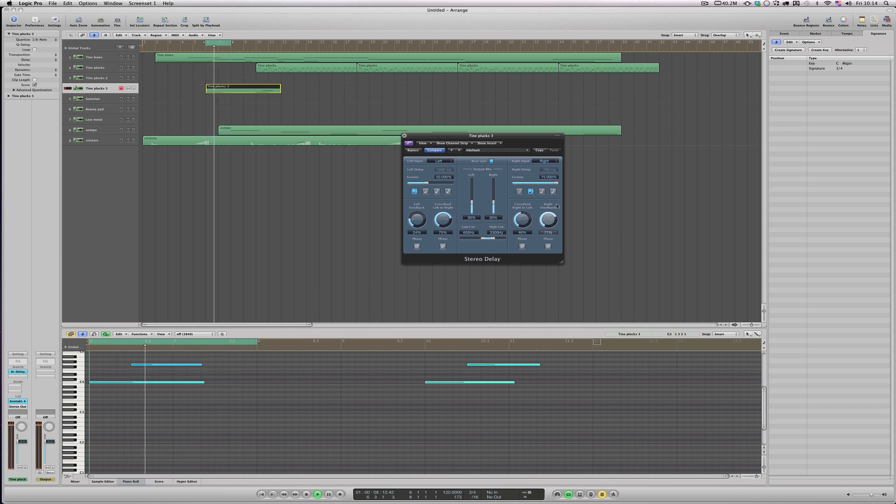
drag(546, 224, 546, 223)
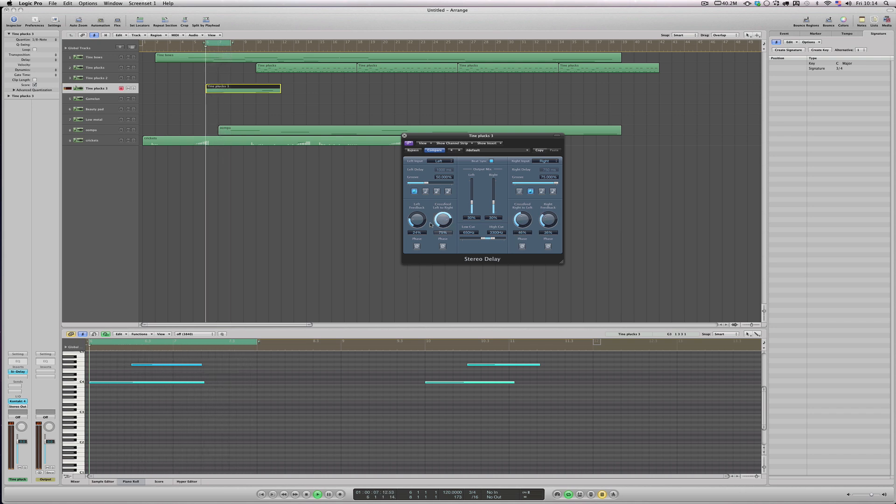
drag(418, 222, 425, 205)
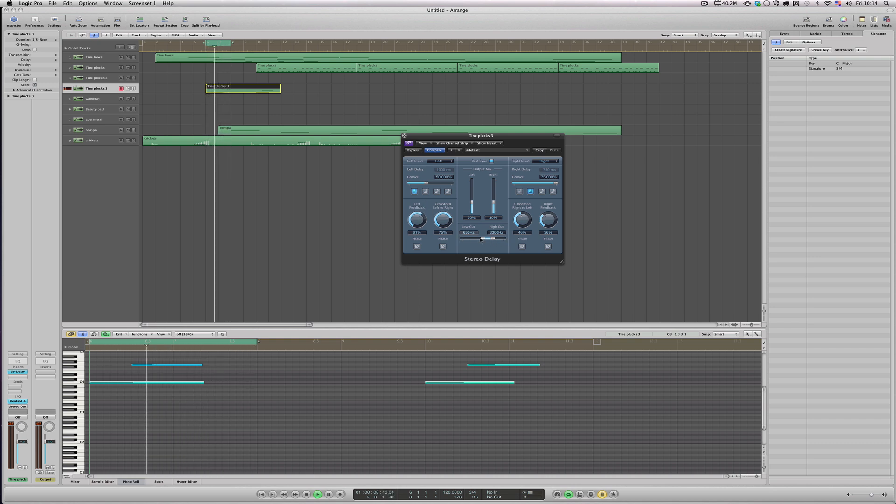
drag(480, 239, 491, 240)
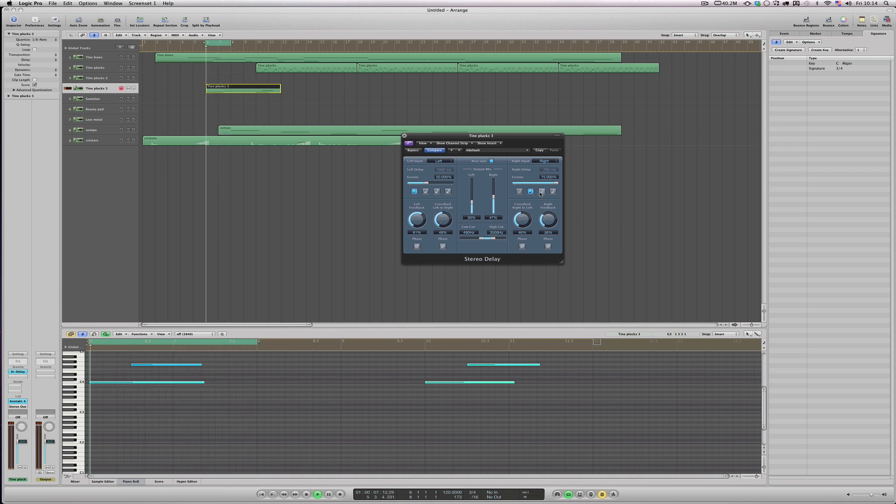
click(404, 136)
Insert a stereo Bitcrusher below the delay on the Tine plucks 3 channel and move its window over the arrangement.
click(18, 371)
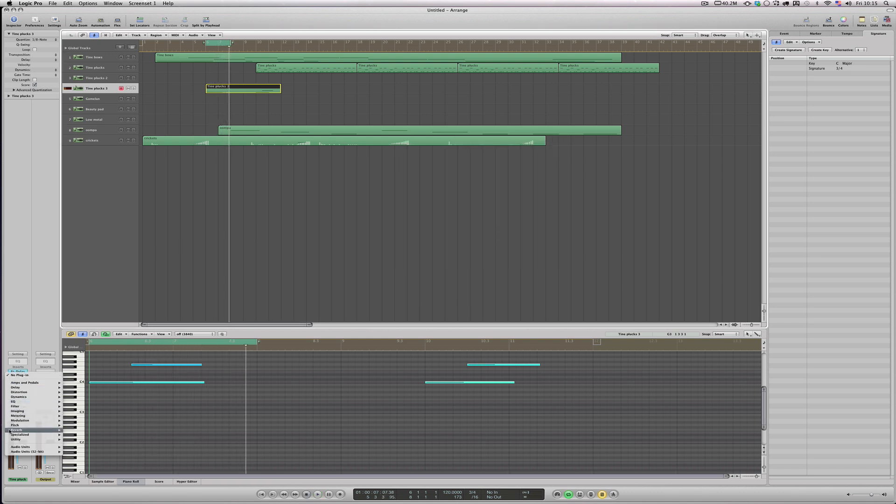
mouse_move(21, 393)
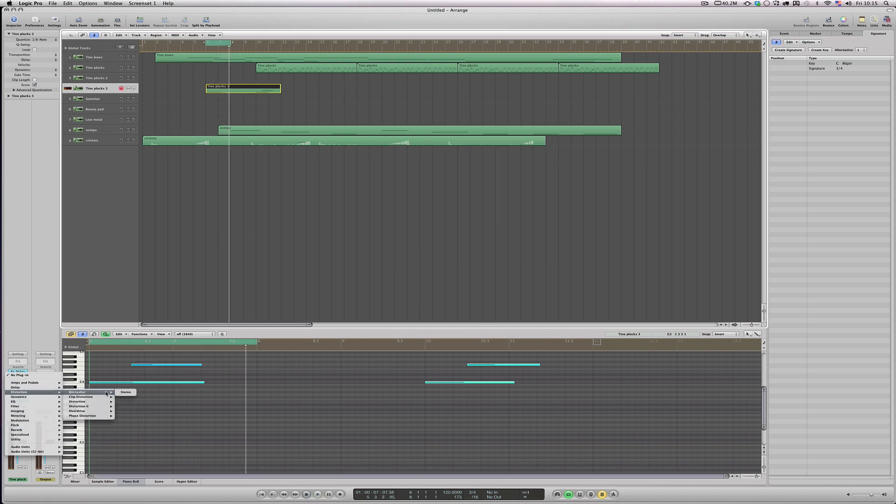
click(123, 393)
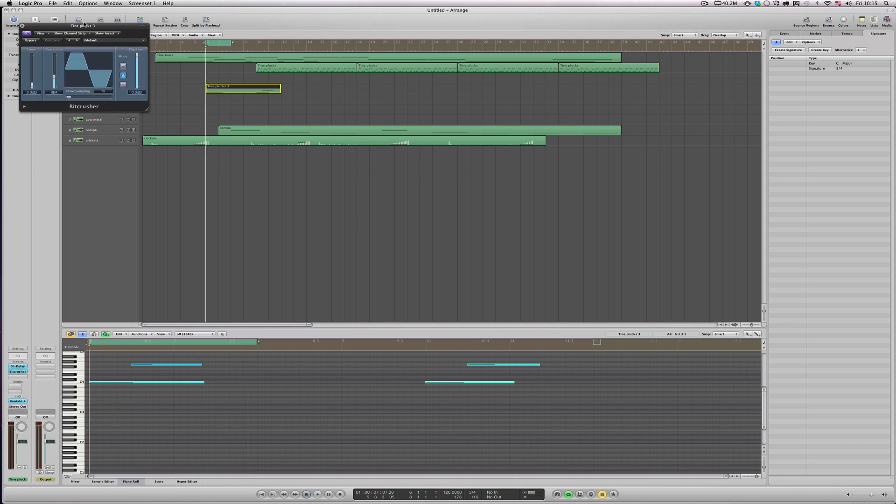
drag(84, 25, 496, 197)
Raise the Bitcrusher's drive slightly, set its resolution to 12 bit, and choose the third clipping mode after trying the first.
drag(444, 254, 479, 271)
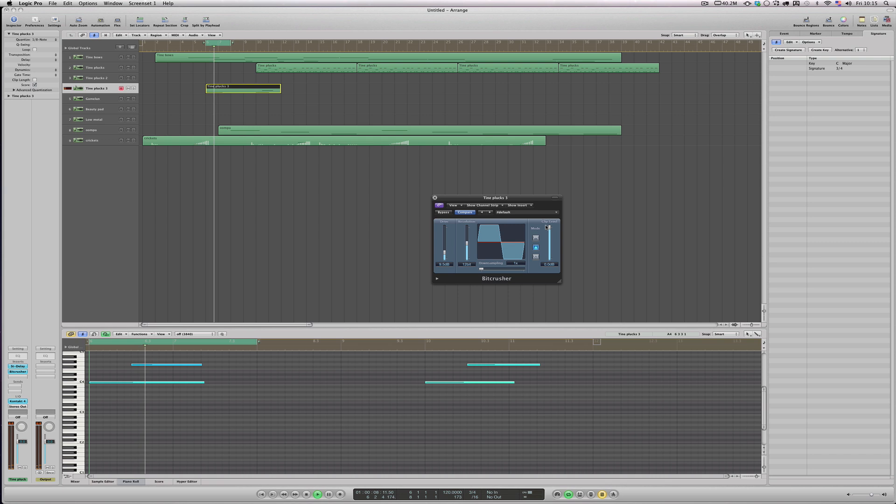
click(536, 238)
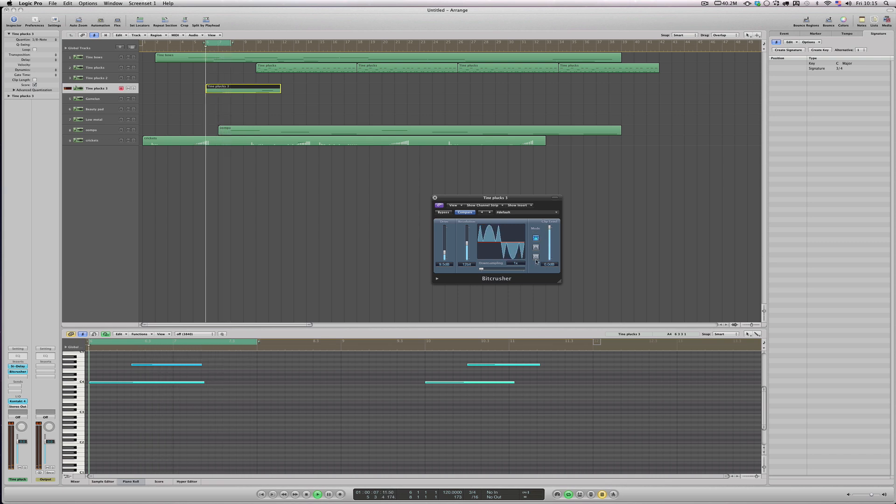
click(536, 257)
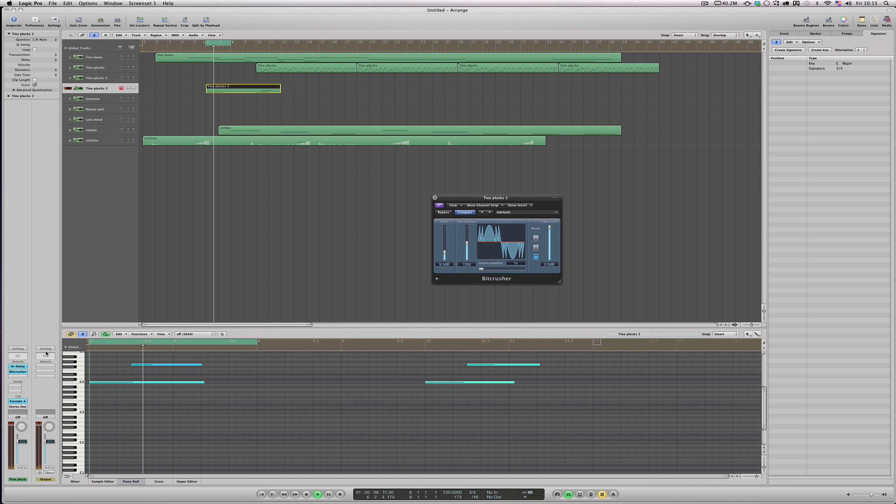
Add a Channel EQ to Tine plucks 3, cutting the high shelf from 6000 Hz and boosting about 5 dB near 1200 Hz.
double_click(19, 356)
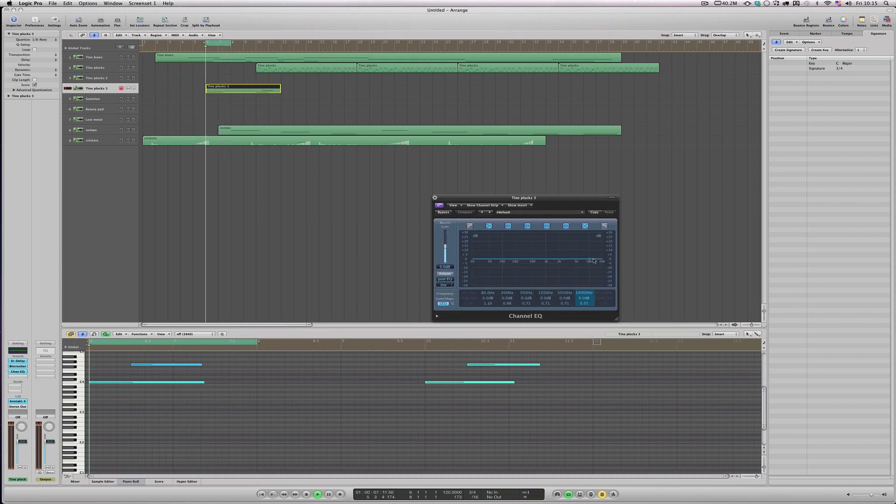
drag(590, 263, 547, 254)
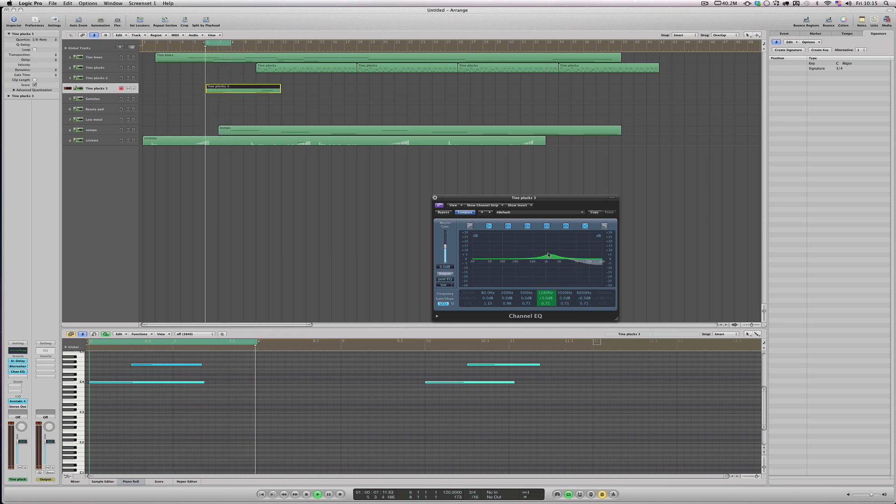
drag(549, 254, 547, 255)
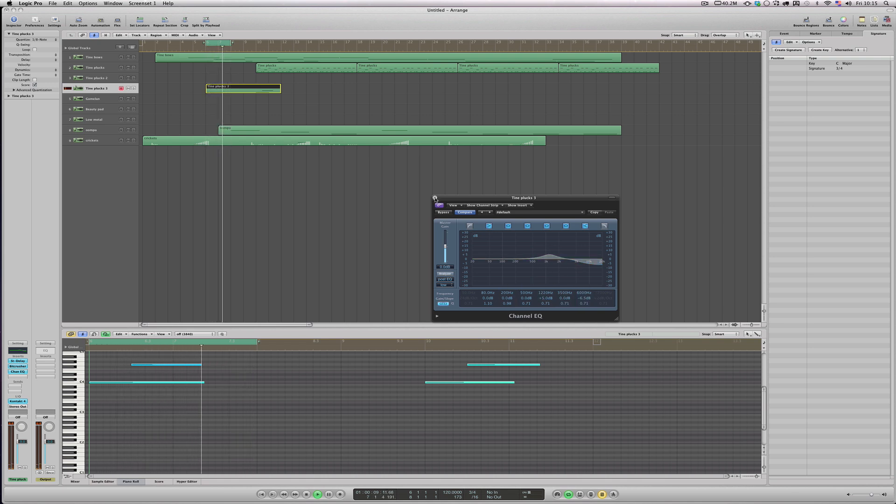
Close the Channel EQ and copy the Tine plucks 3 region to bars 14, 22 and 30.
click(435, 198)
key(space)
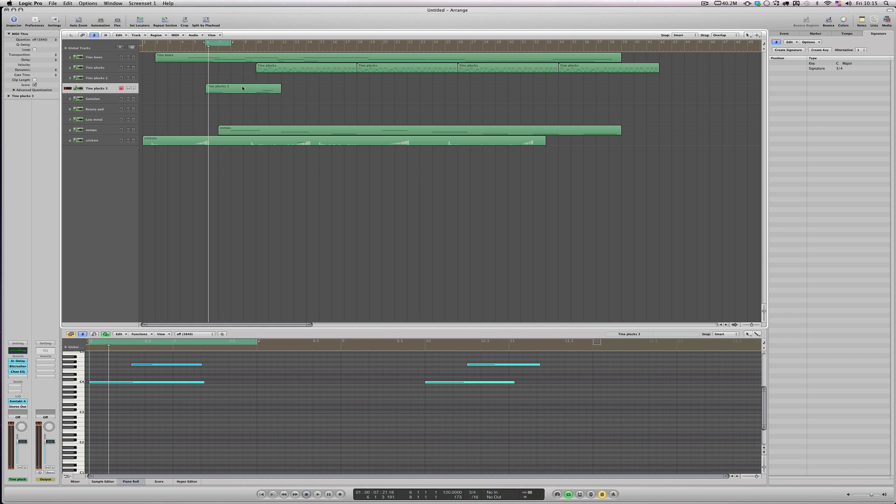
drag(242, 89, 343, 97)
shift+click(273, 89)
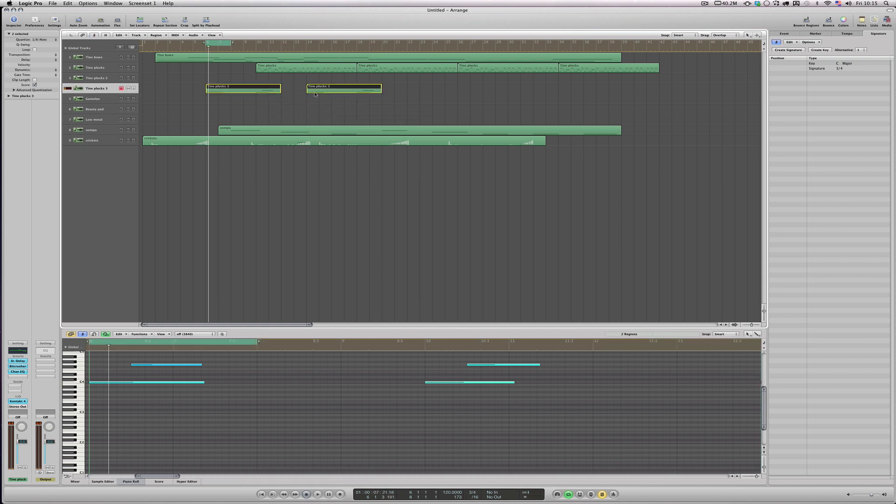
drag(273, 88, 451, 90)
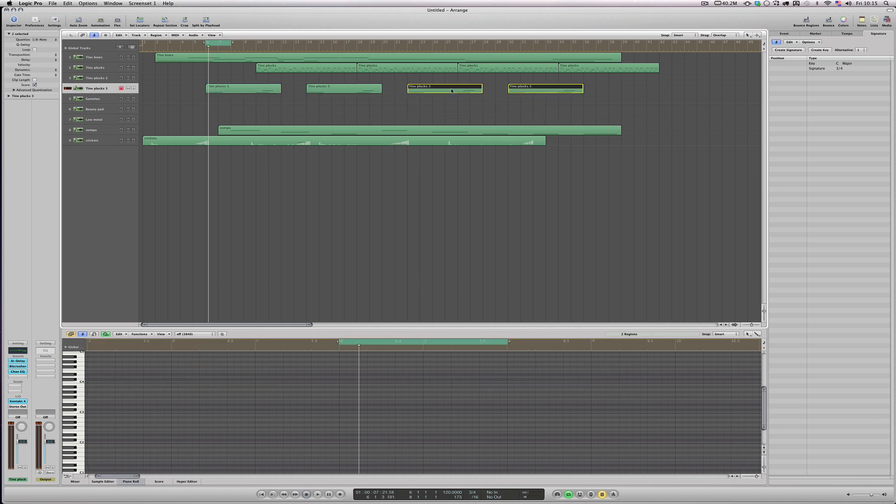
Reorder the Tine plucks 3 inserts so the Bitcrusher sits above the stereo delay, and audition the track's first region.
click(22, 377)
click(23, 368)
click(21, 374)
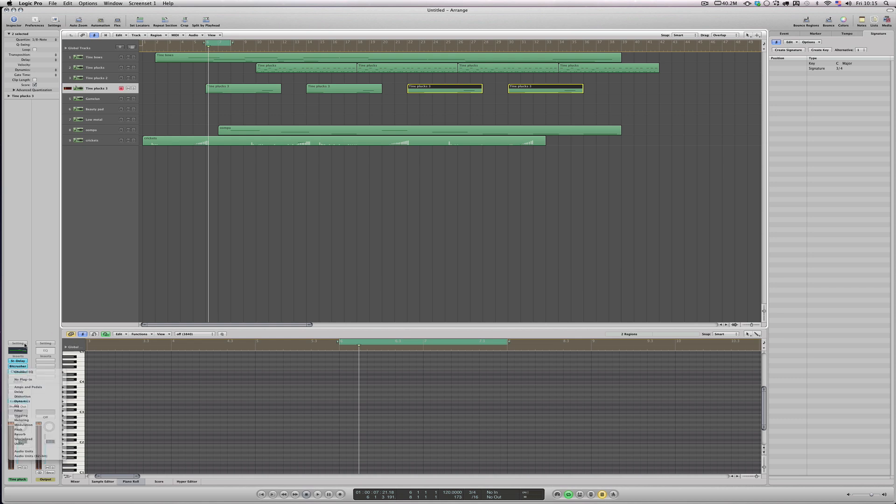
click(19, 368)
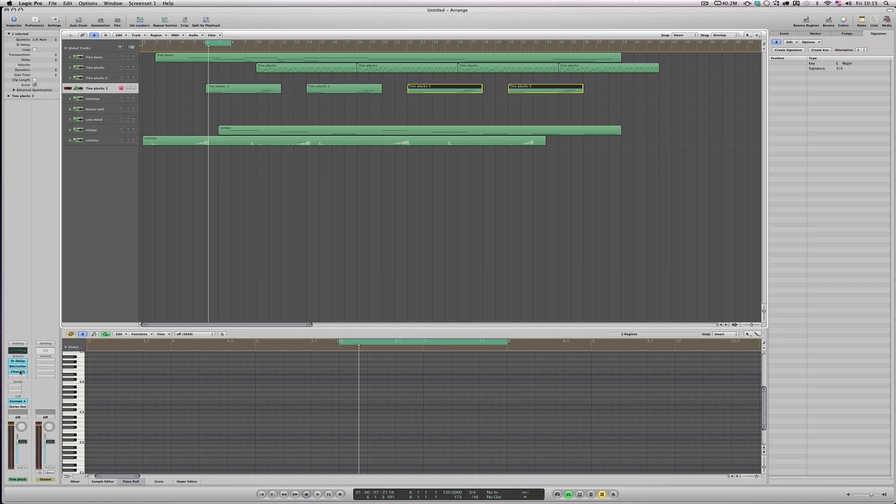
drag(19, 377, 19, 360)
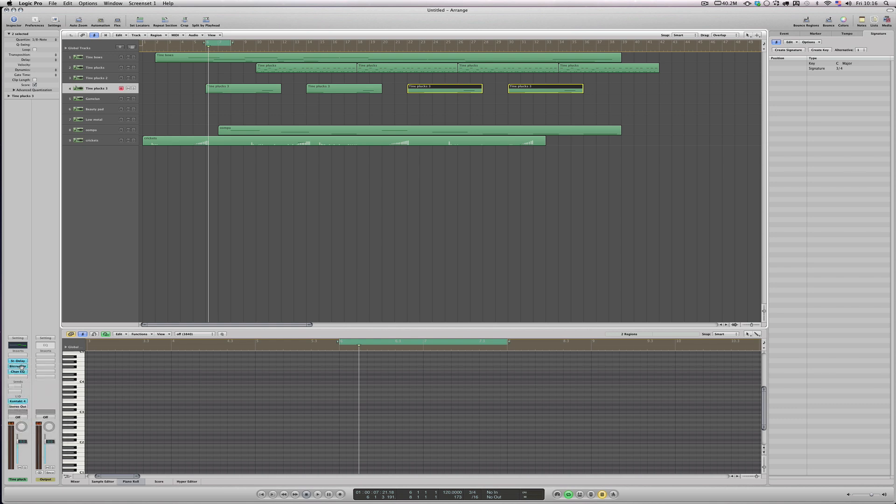
drag(21, 368, 25, 356)
click(21, 363)
click(27, 359)
drag(20, 361, 22, 365)
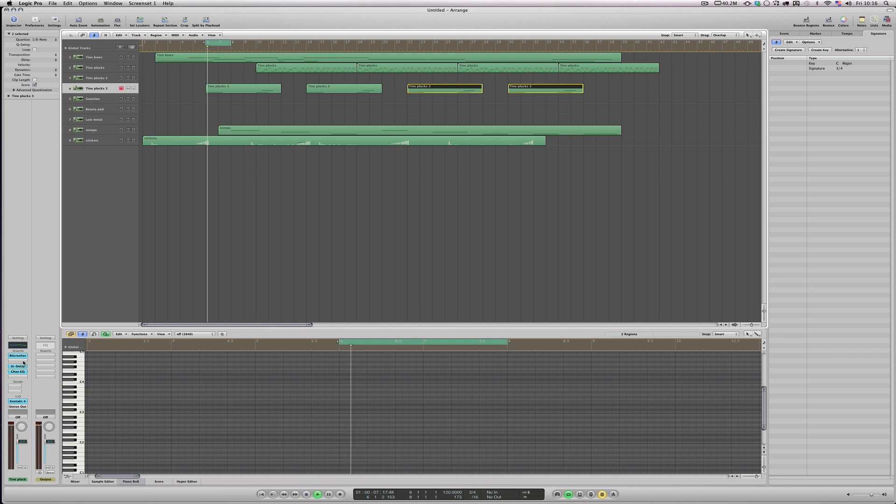
click(242, 89)
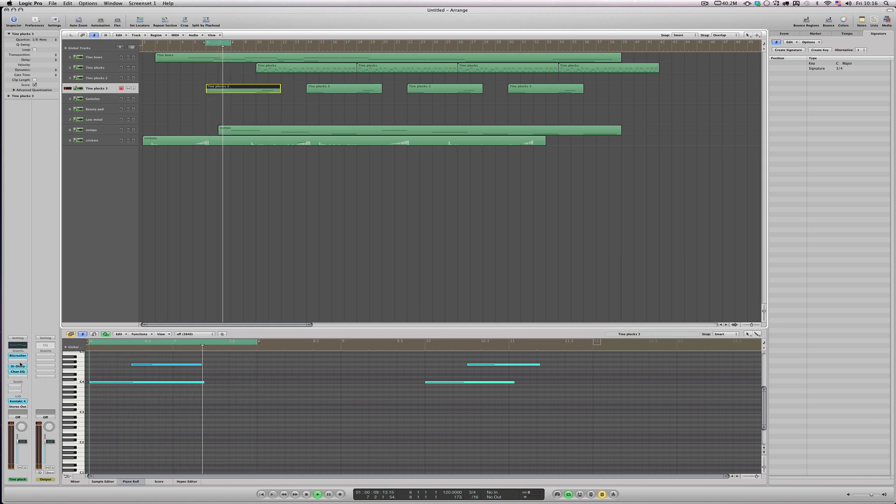
key(space)
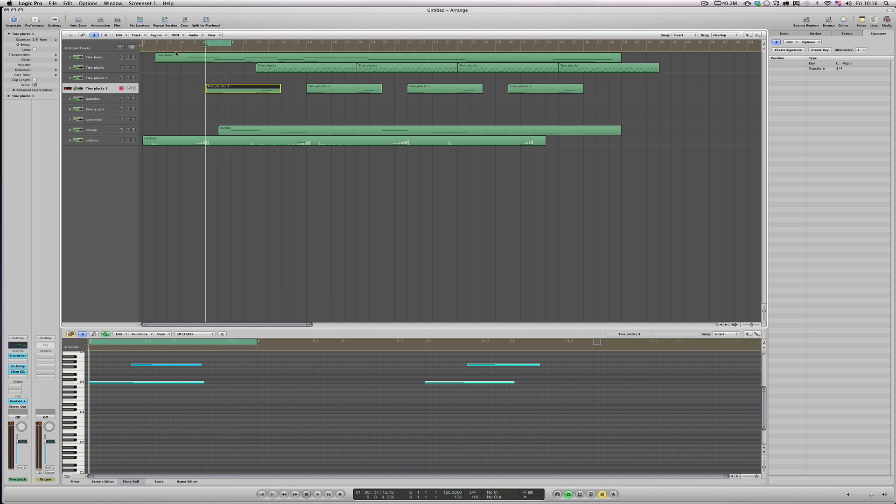
Set the cycle range from bar 2 to bar 46 and turn off solo.
drag(158, 46, 710, 49)
key(ctrl+s)
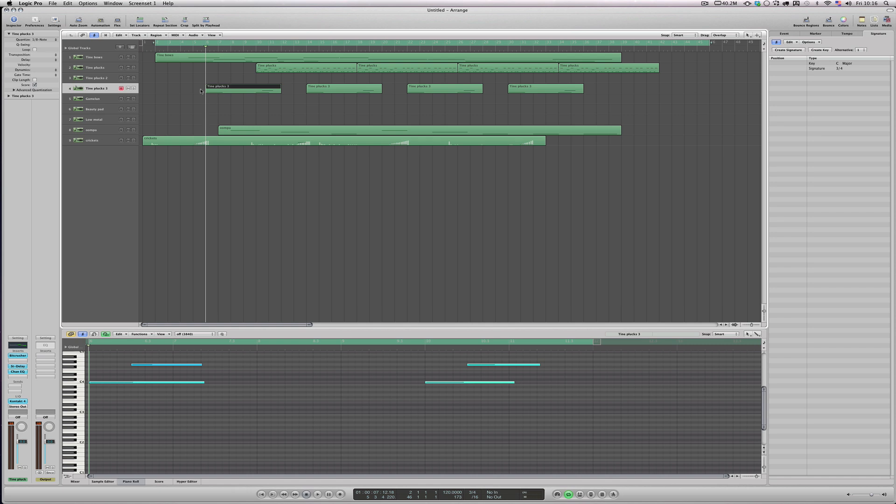
Open the Kontakt instrument of the Tine plucks 2 track and move its window below the upper tracks.
click(105, 99)
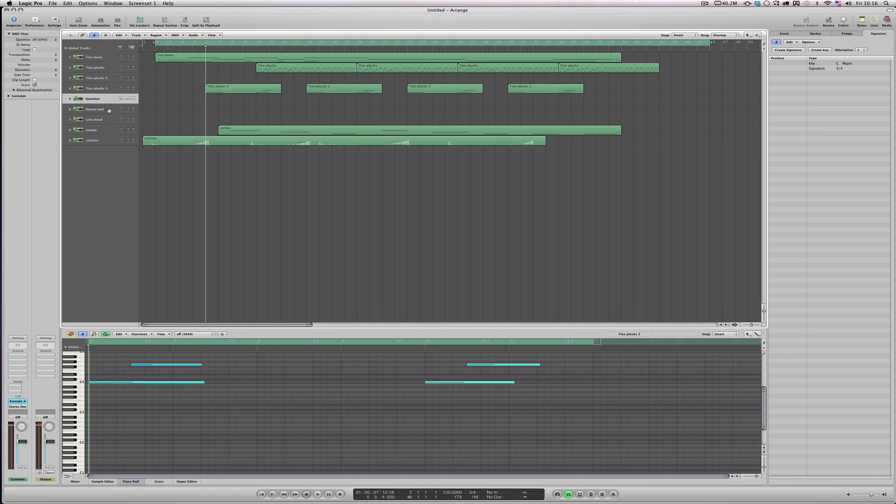
click(108, 111)
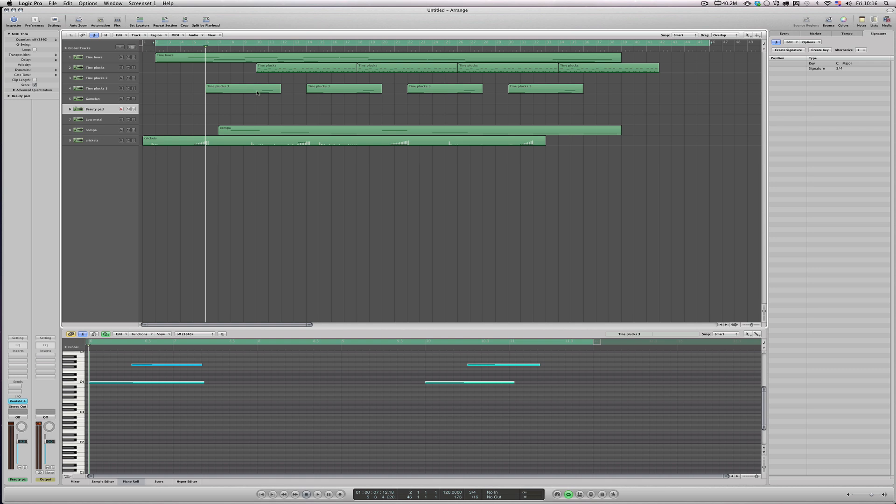
click(108, 79)
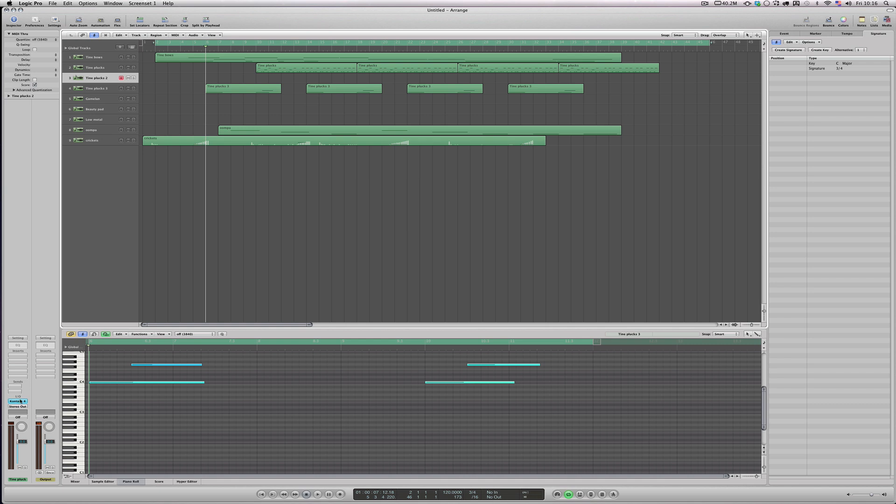
click(18, 401)
drag(348, 24, 565, 136)
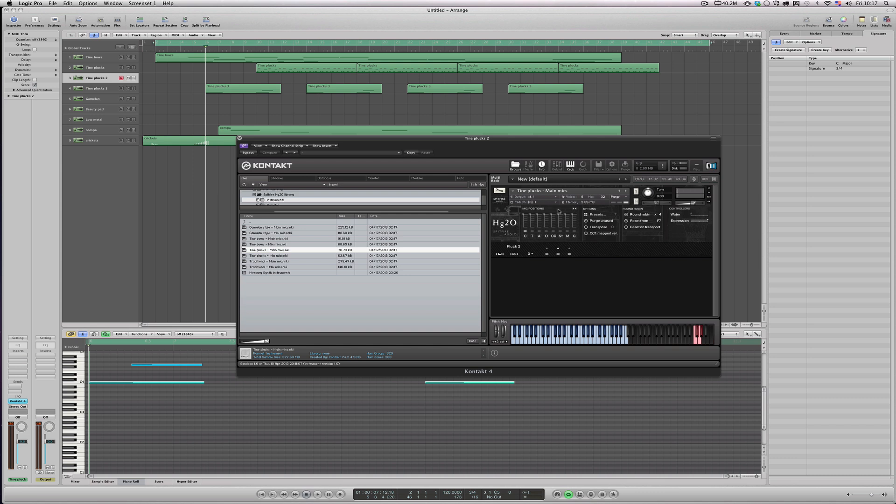
Record a repeating pluck pattern on Tine plucks 2 from bar 2 to about bar 10, and delete its last note.
key(r)
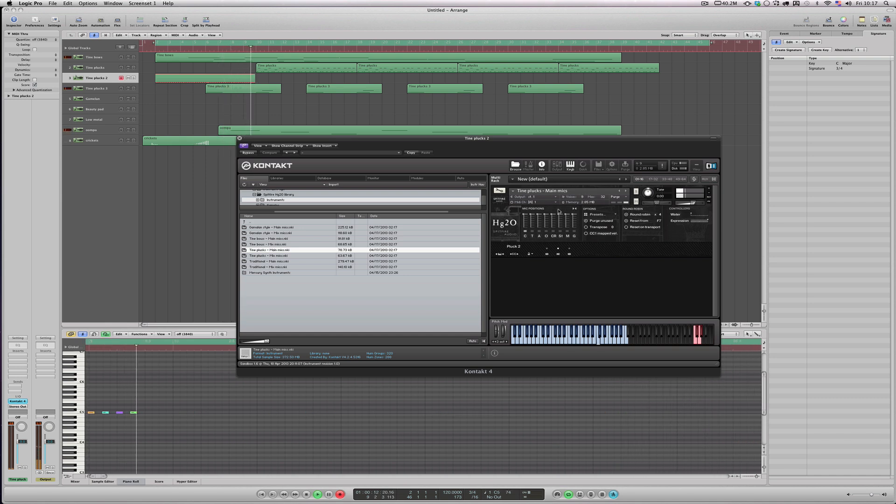
key(space)
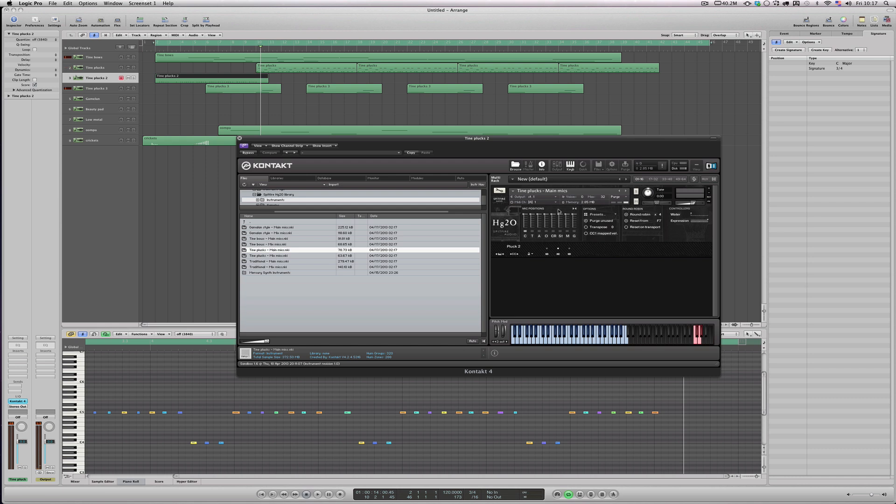
click(655, 412)
key(Delete)
Quantize the Tine plucks 2 region to 1/8-Note at 74% strength, and play it with the Kontakt window moved off the tracks.
click(38, 41)
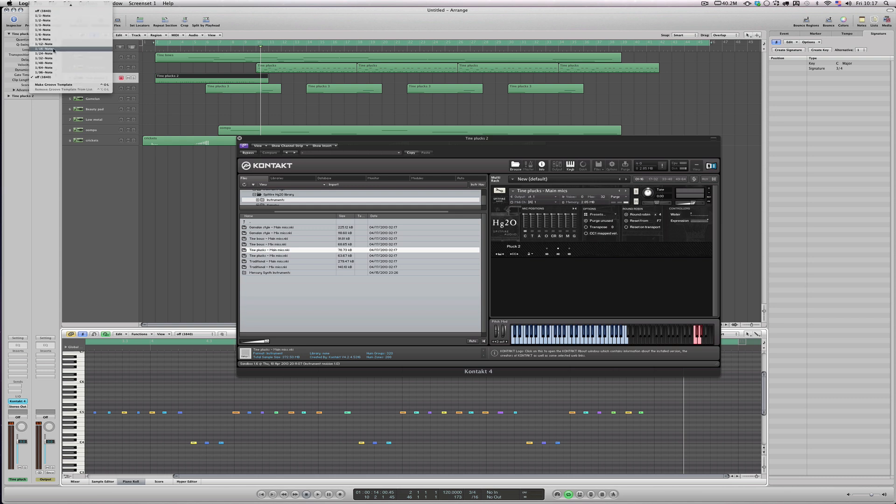
click(43, 39)
click(42, 89)
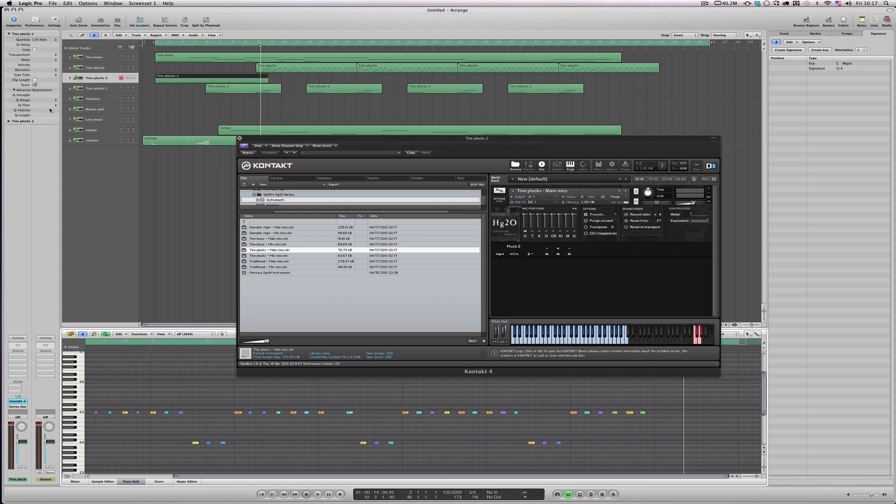
drag(272, 139, 399, 72)
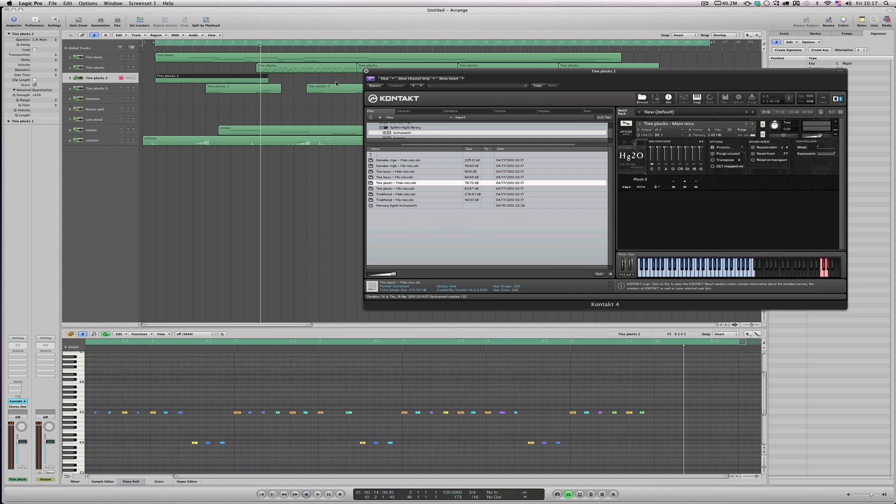
click(48, 88)
key(space)
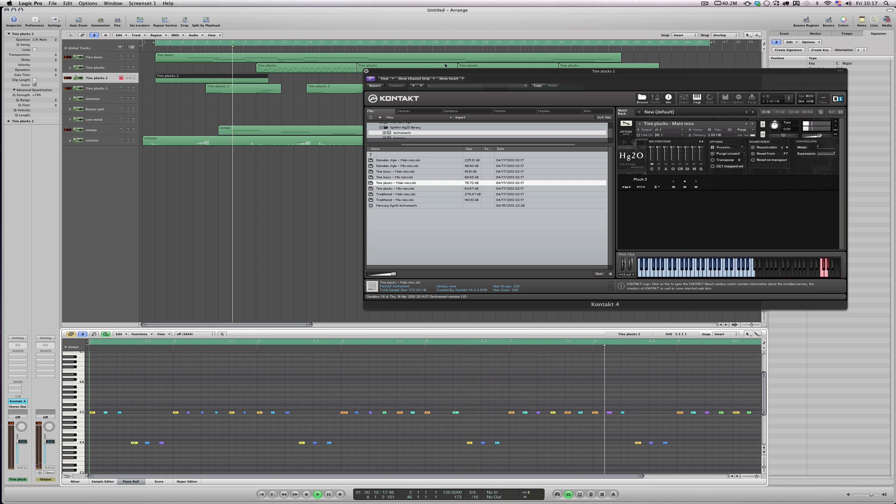
drag(445, 71, 300, 229)
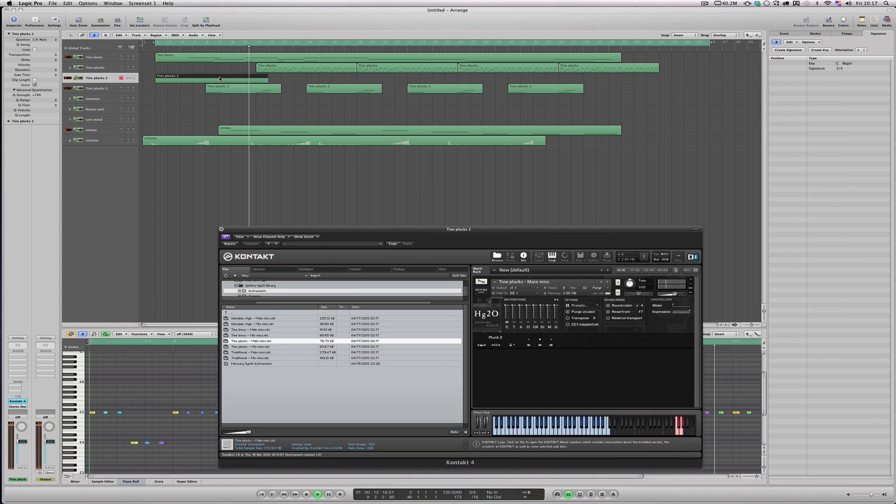
Copy the untrimmed Tine plucks 2 region end to end four times along its track.
drag(219, 78, 310, 77)
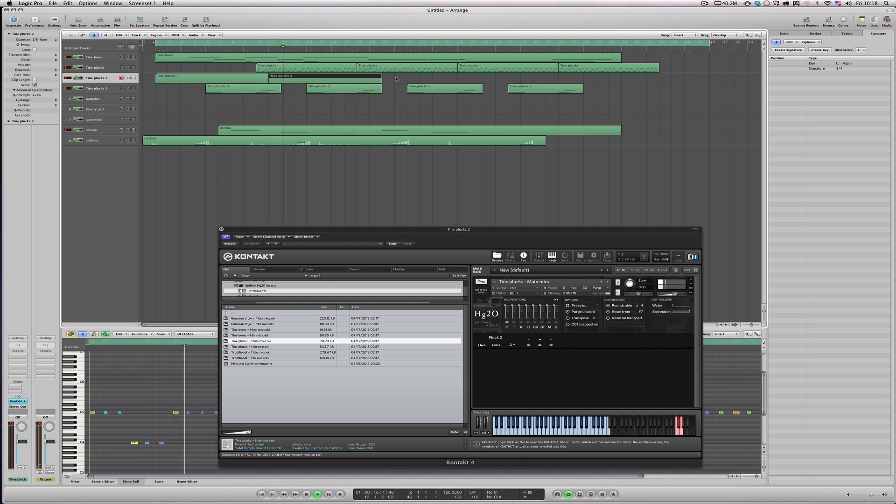
key(super+r)
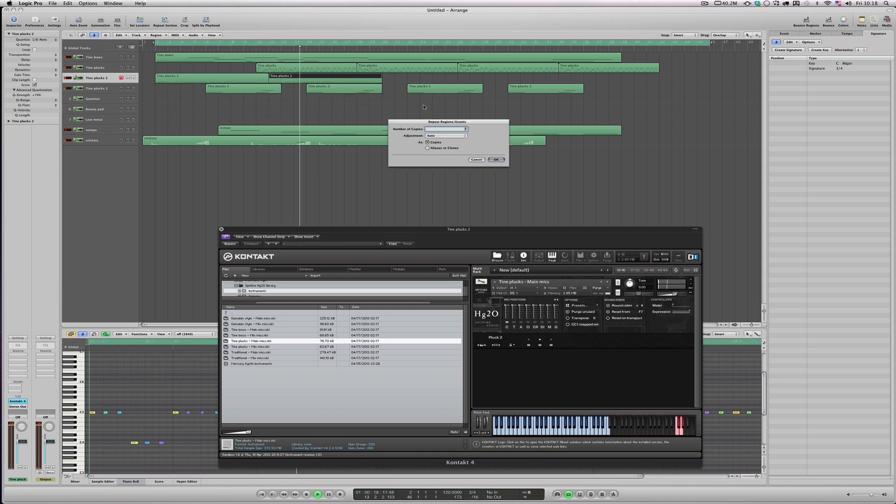
key(Return)
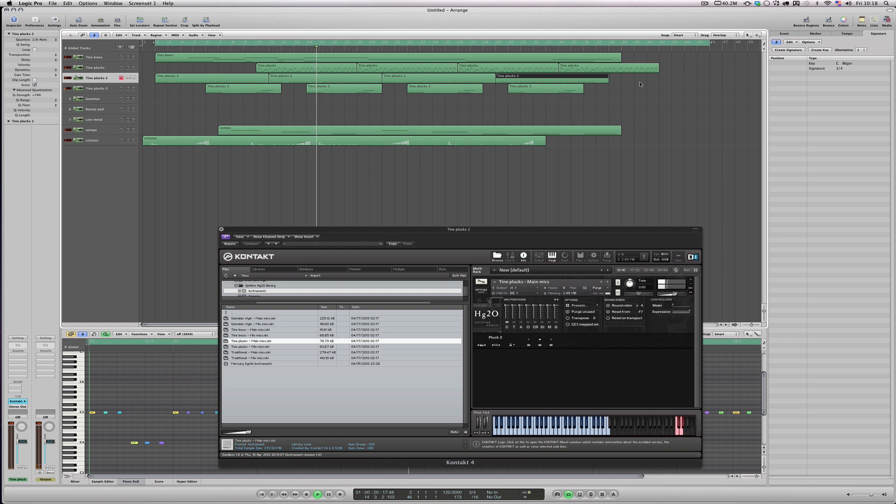
drag(565, 78, 677, 80)
click(300, 102)
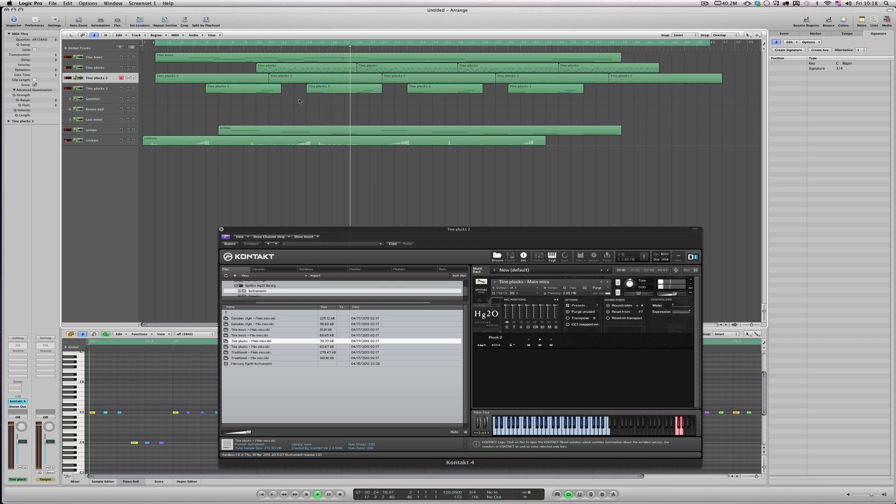
Stop playback and shorten the first Tine plucks 2 region by one bar so it ends at bar 10.
key(space)
click(267, 79)
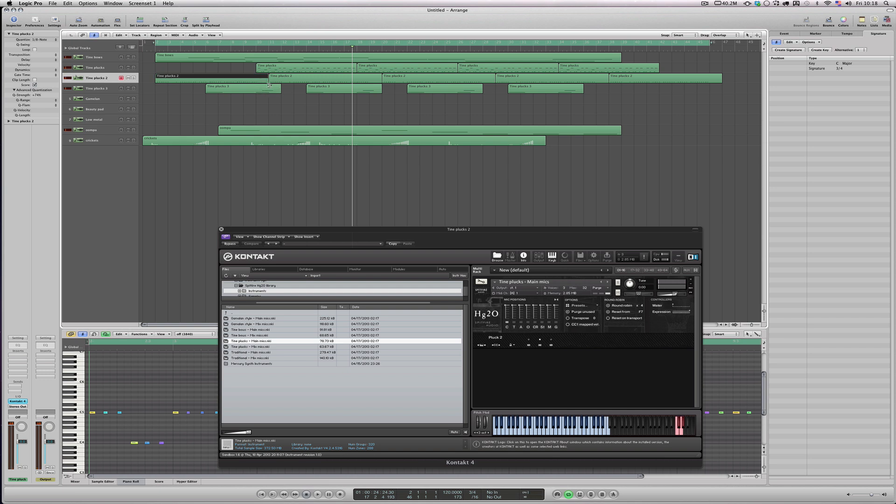
drag(269, 85, 255, 84)
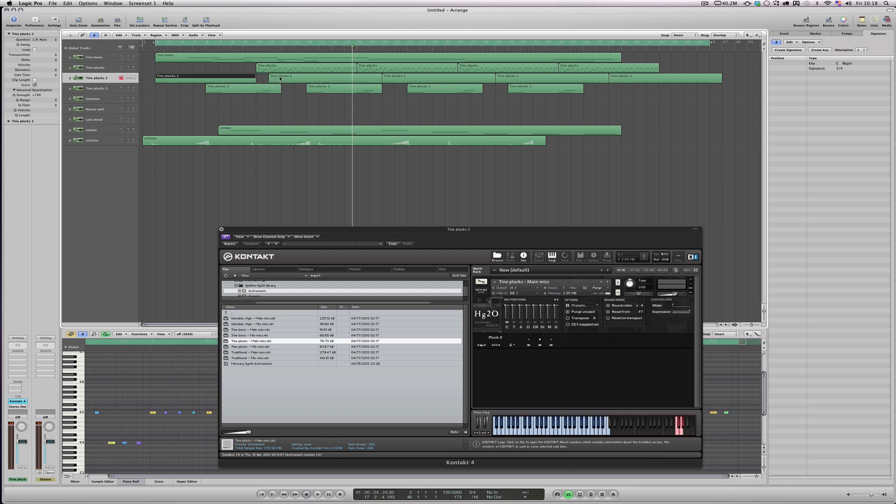
Delete the four untrimmed copies that follow the first Tine plucks 2 region.
click(280, 79)
key(Delete)
click(483, 80)
key(Delete)
click(536, 79)
key(Delete)
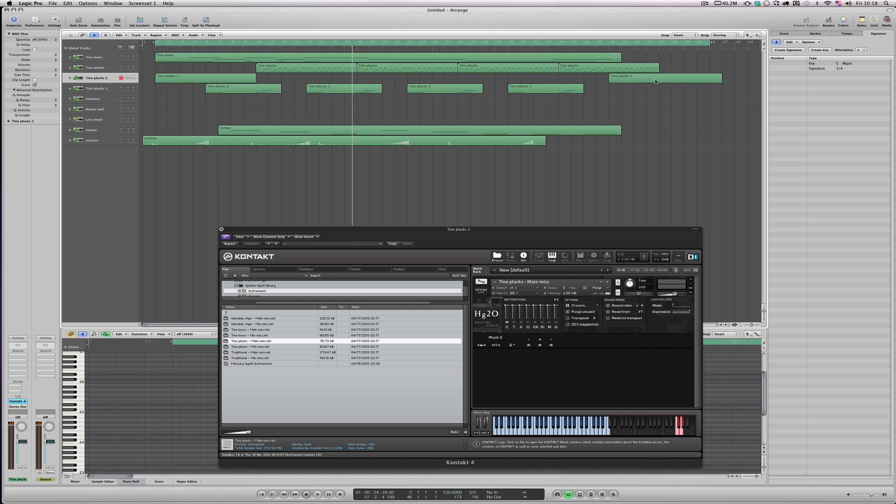
click(656, 81)
key(Delete)
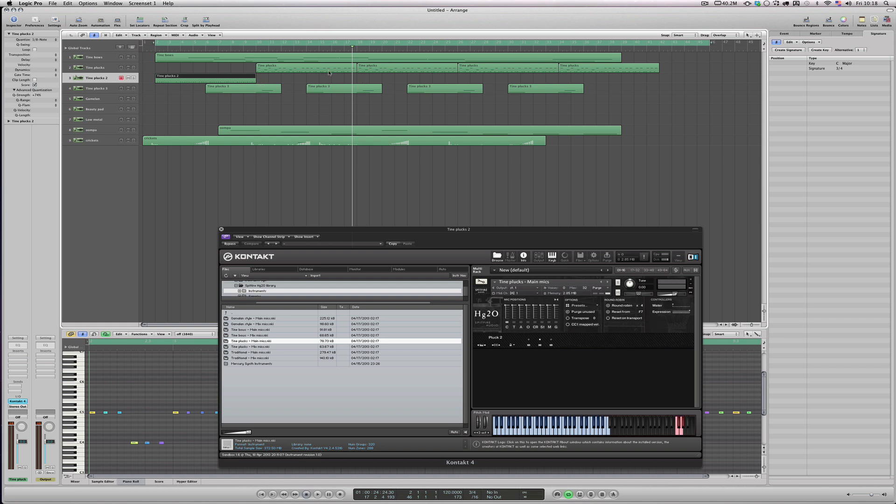
Repeat the trimmed Tine plucks 2 region five times, and delete the surplus copy that starts at bar 42.
key(super+r)
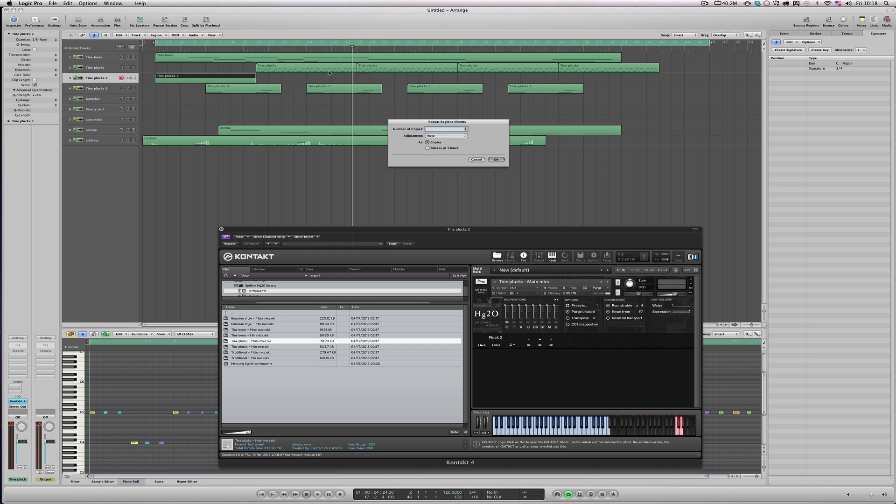
key(Return)
drag(708, 116, 719, 77)
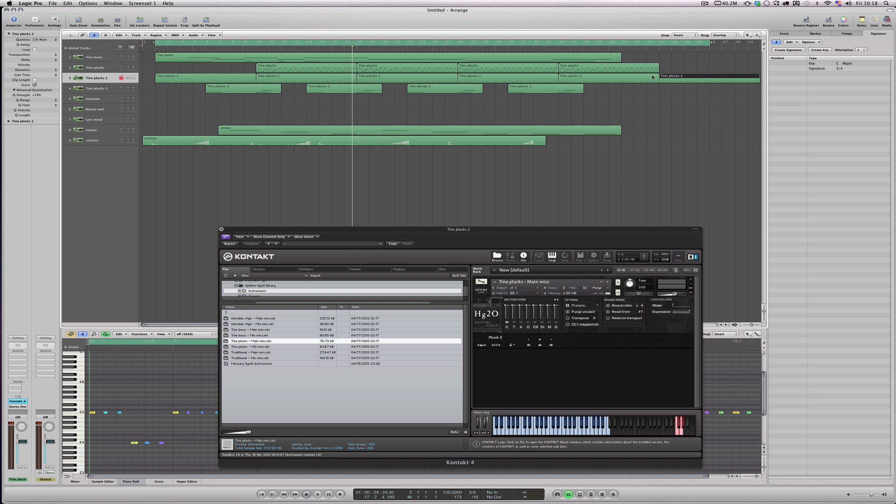
key(Delete)
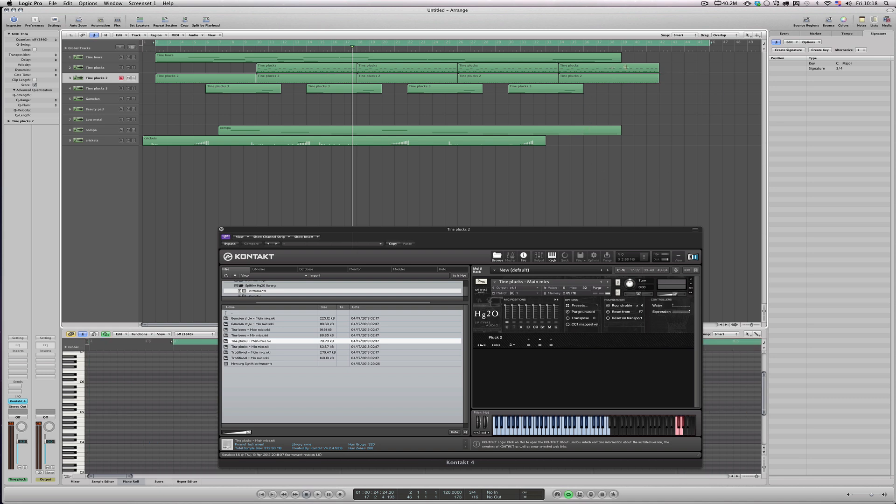
Pan the Tine plucks 2 channel to the left while playing the arrangement, and select the region on track 8.
key(space)
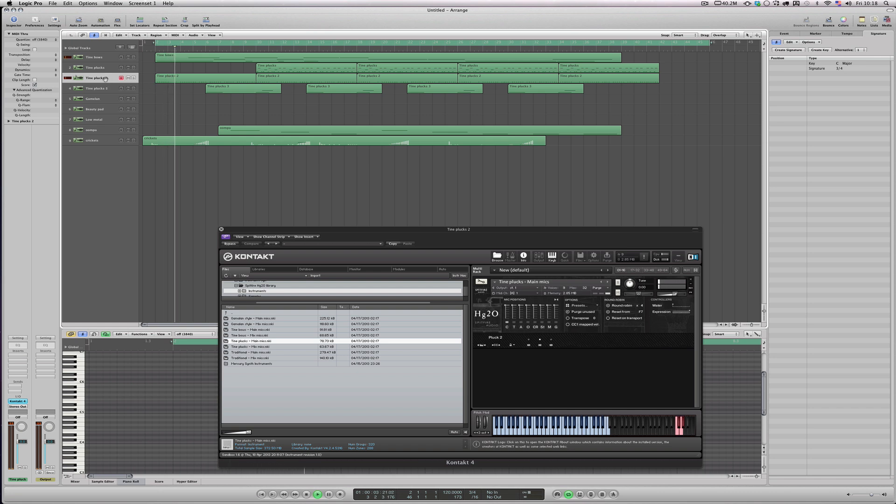
drag(21, 427, 21, 443)
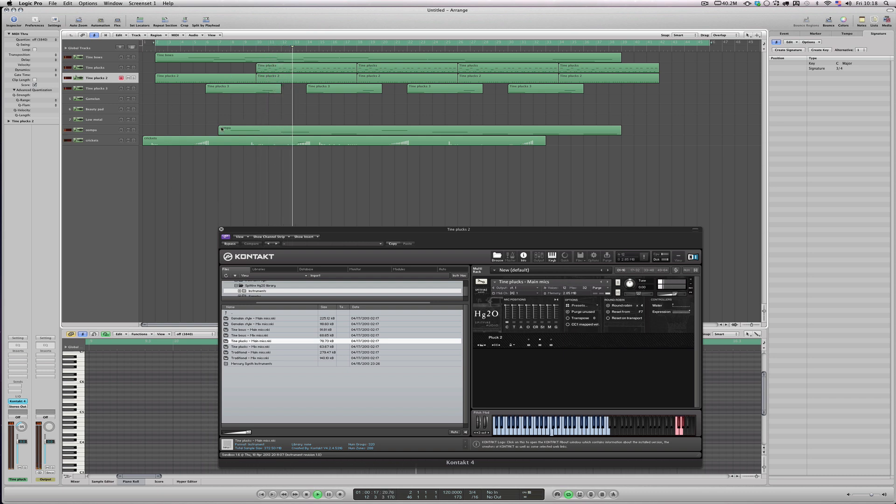
click(248, 133)
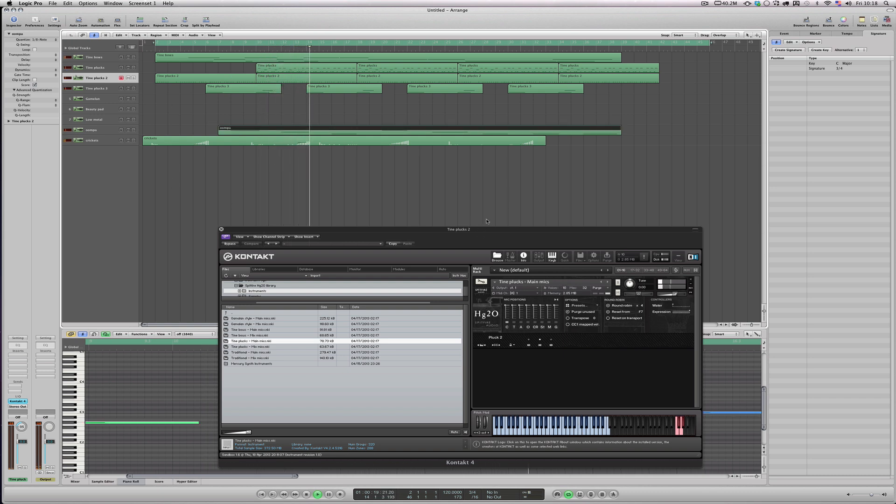
Select and record-enable the Beauty pad track, and play parts of the arrangement to try the pad against it.
click(111, 109)
key(space)
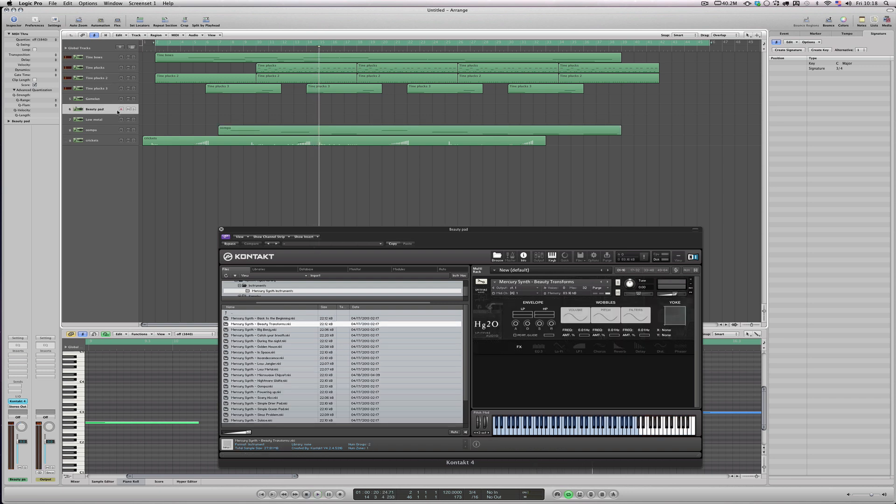
click(120, 109)
key(space)
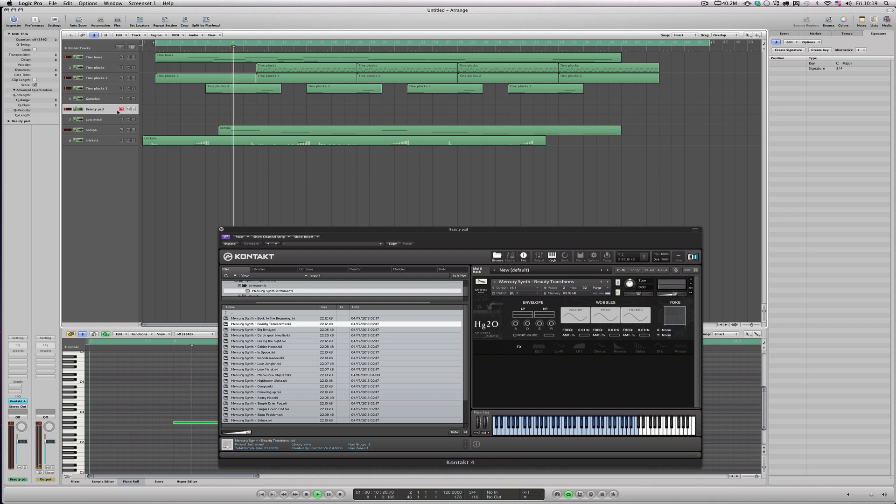
key(space)
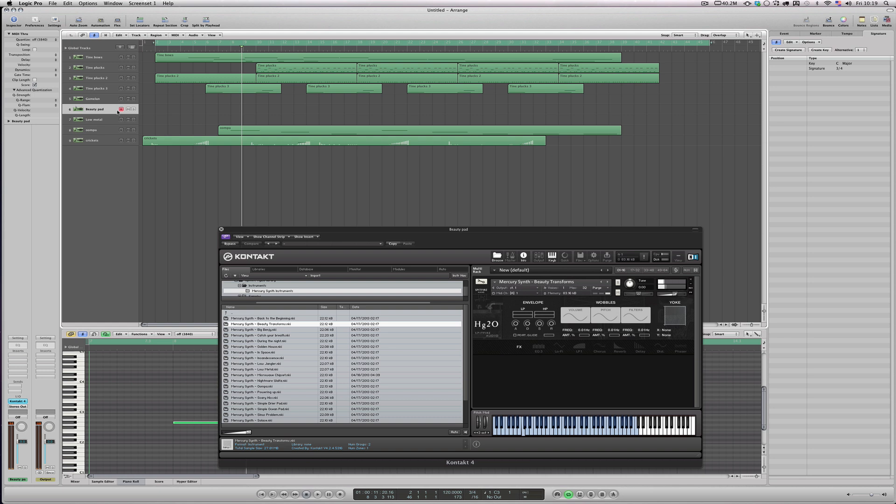
key(space)
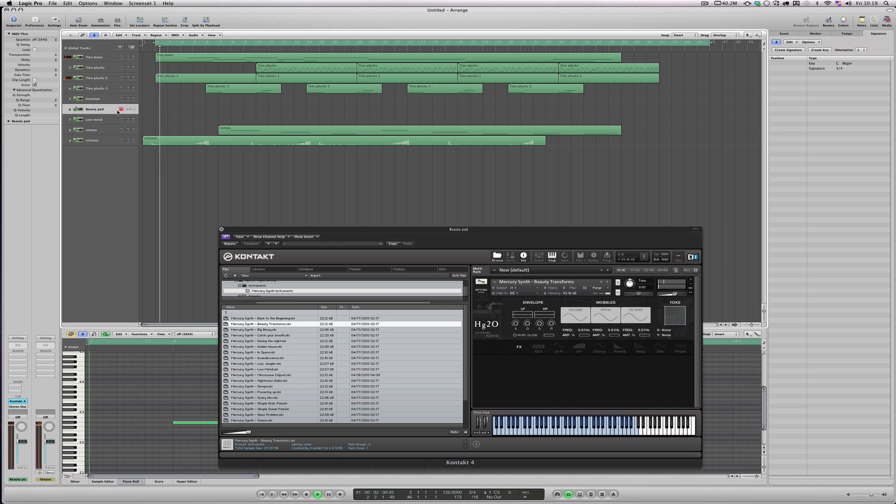
key(space)
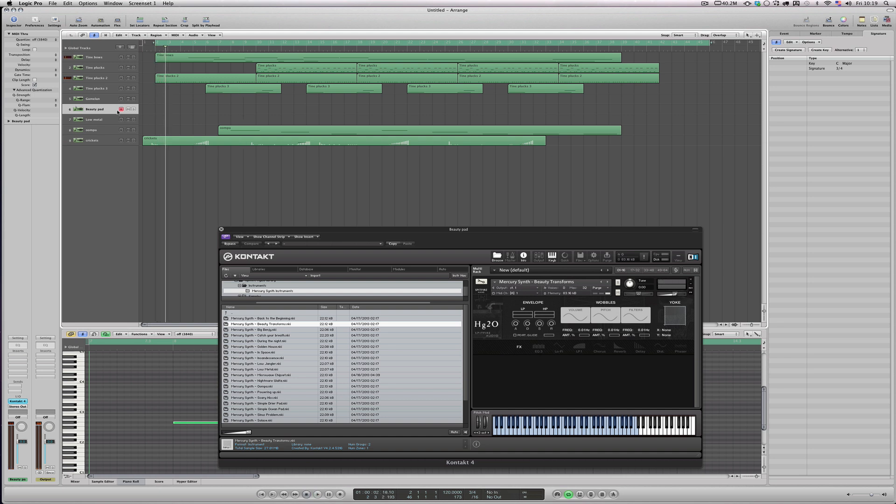
Set the Beauty Transforms instrument's tuning to -2.00 and try recording a first Beauty pad take over the arrangement.
click(633, 286)
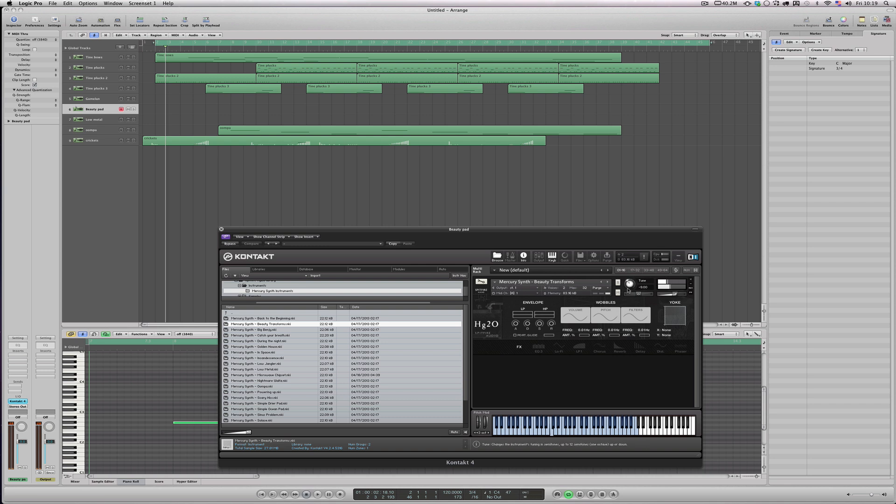
key(space)
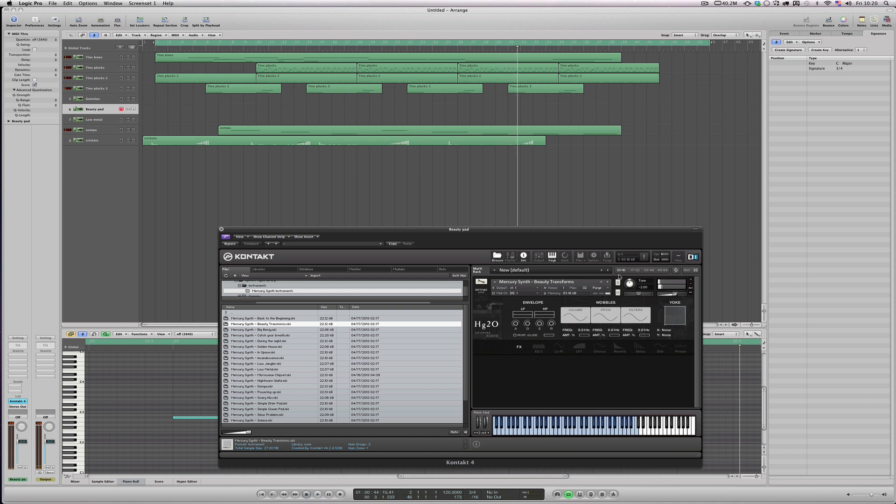
key(r)
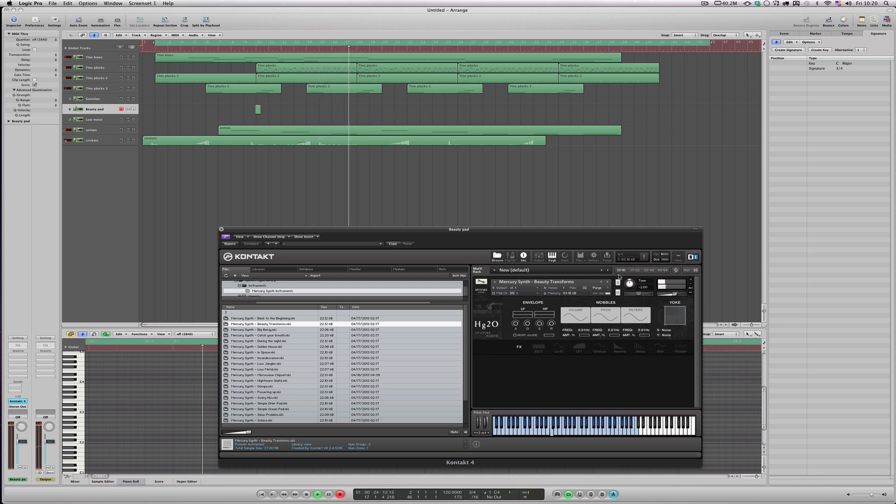
key(space)
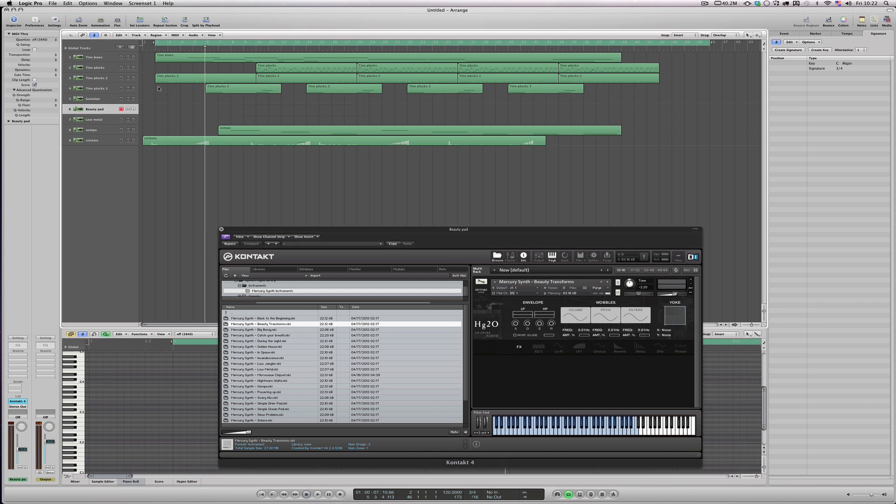
Record the Beauty pad part from the start of the arrangement to about bar 40.
key(Return)
key(r)
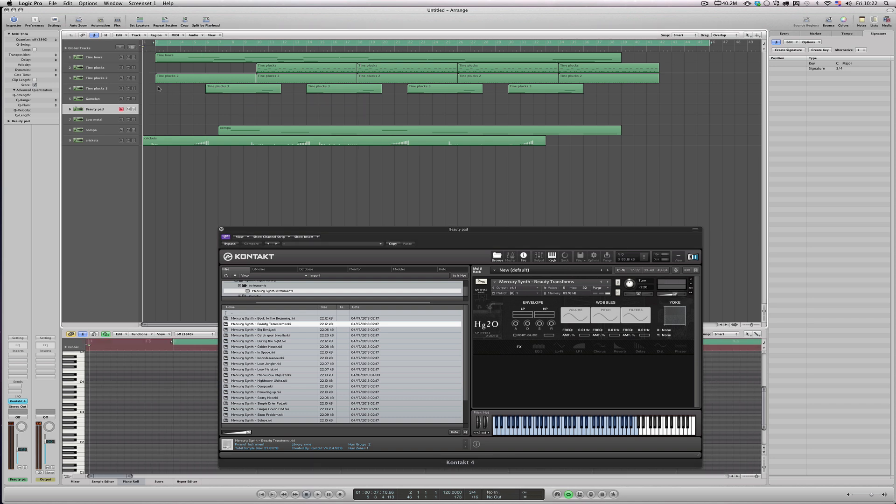
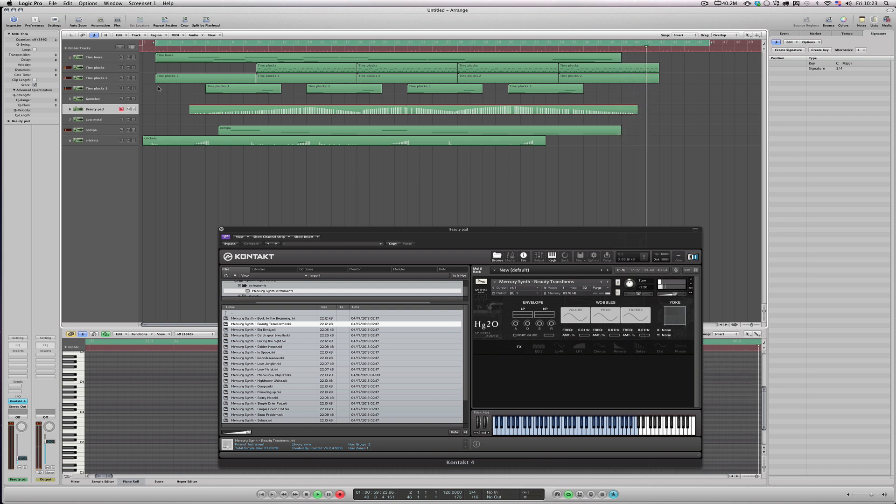
key(space)
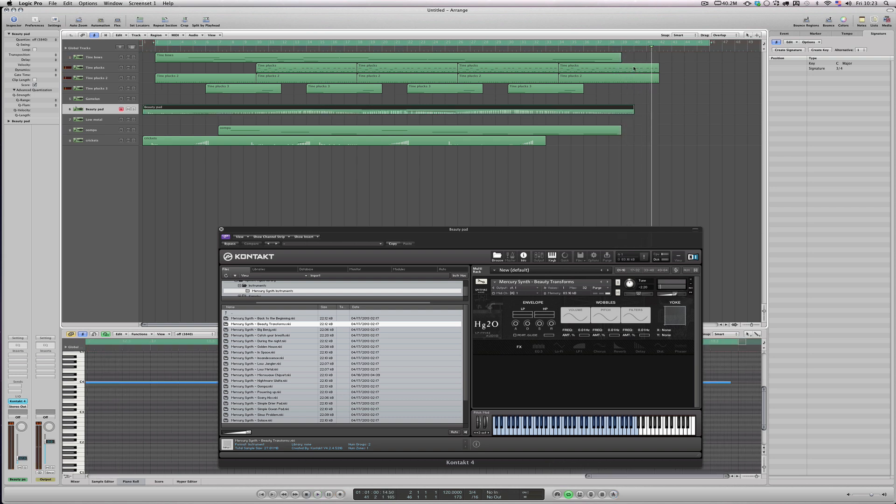
Split the last Tine plucks region at bar 40 with the Scissors tool and delete the tail piece.
key(Escape)
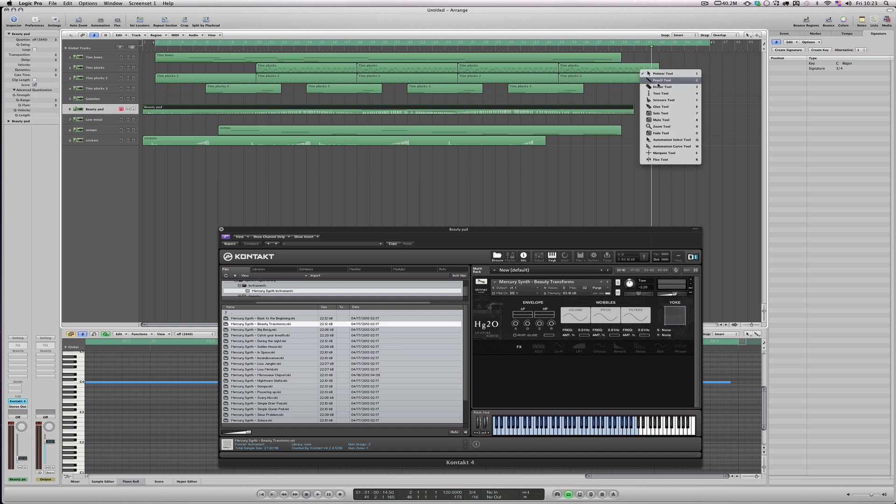
click(653, 100)
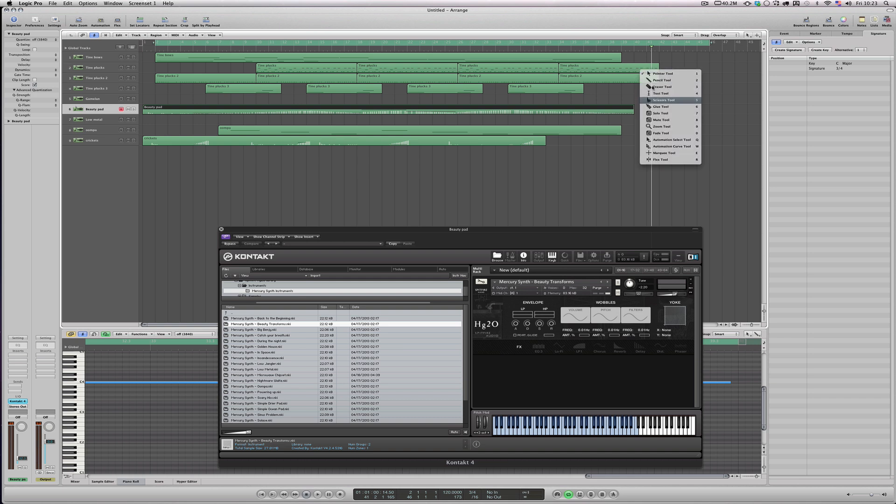
click(634, 68)
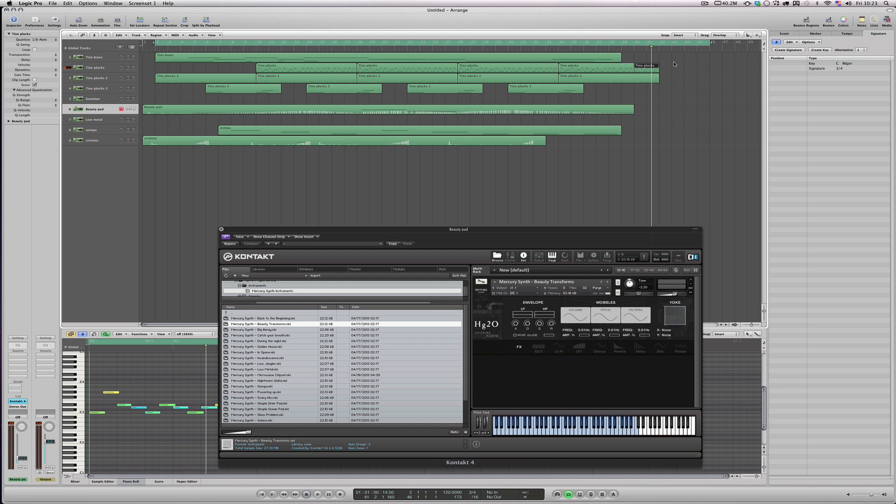
key(Delete)
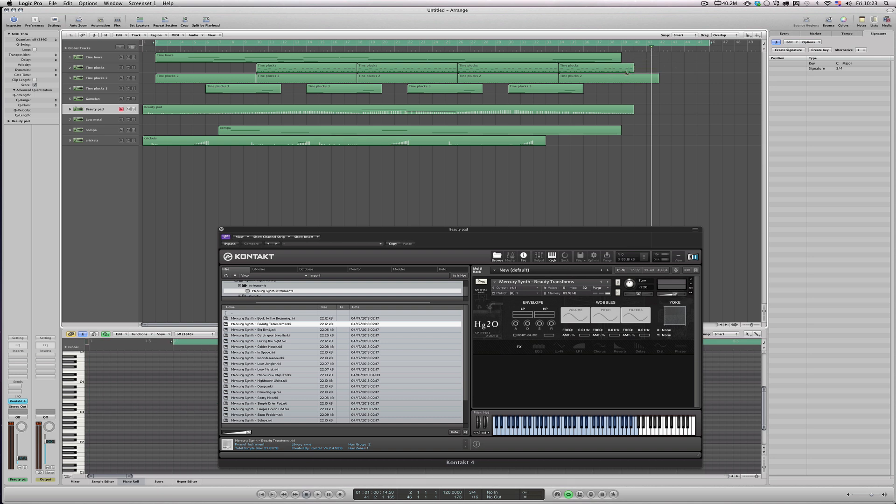
Thin out the second half of the last Tine plucks region by deleting individual notes, and play the ending back.
key(Escape)
click(627, 73)
click(623, 69)
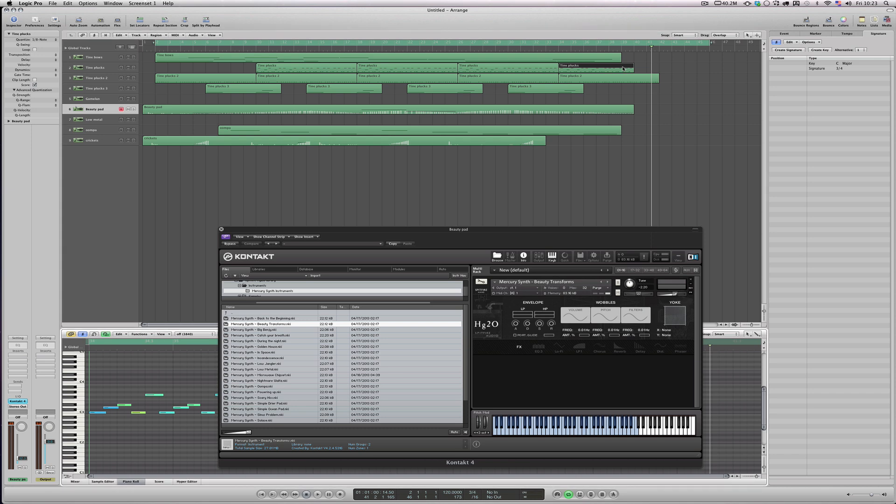
drag(541, 236, 552, 80)
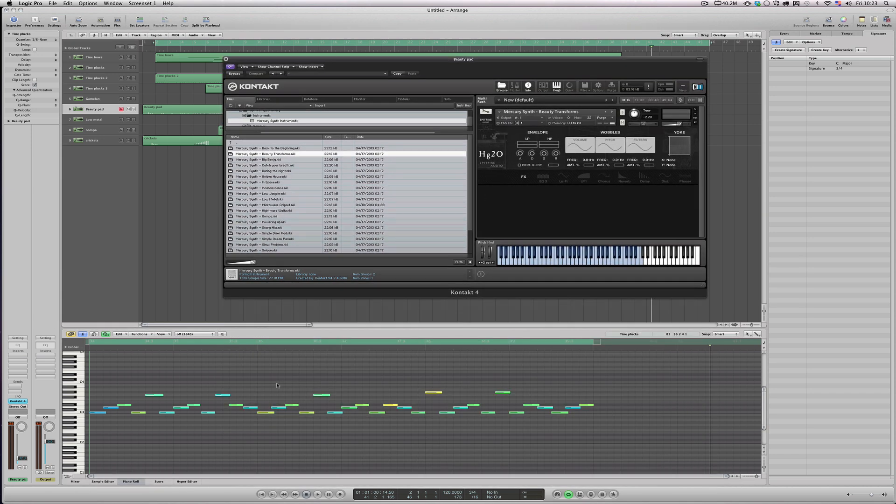
click(363, 405)
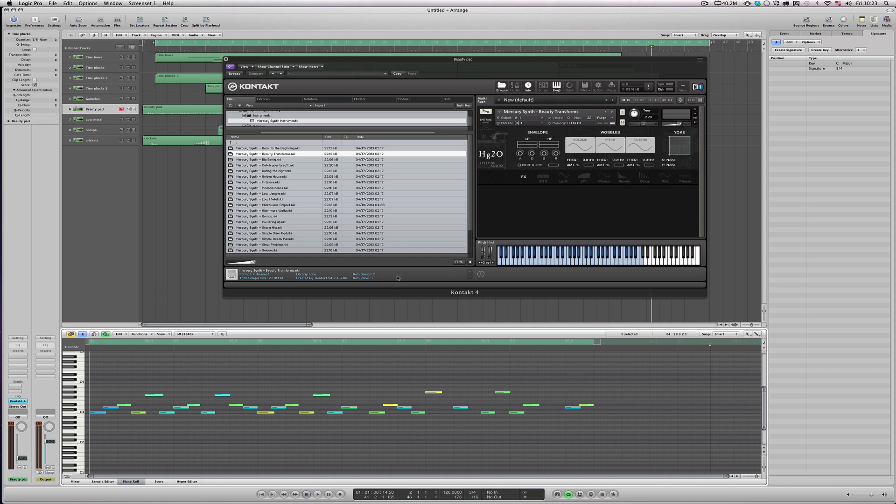
drag(343, 60, 388, 68)
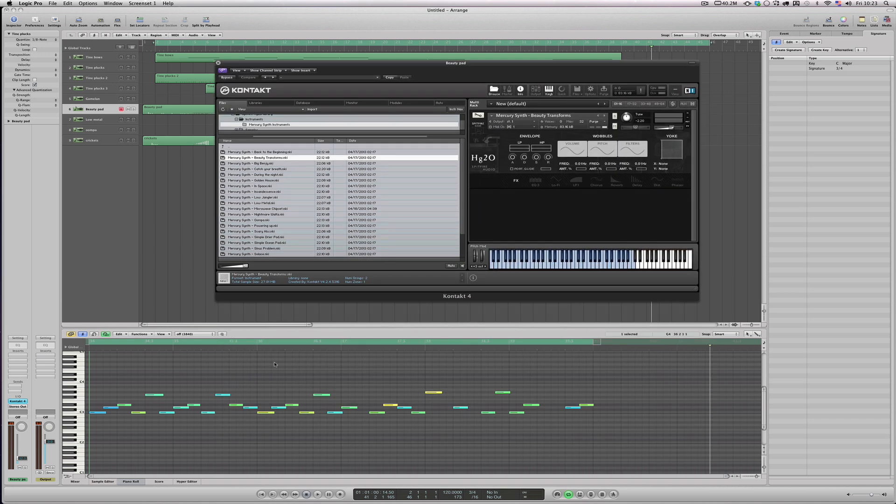
double_click(255, 348)
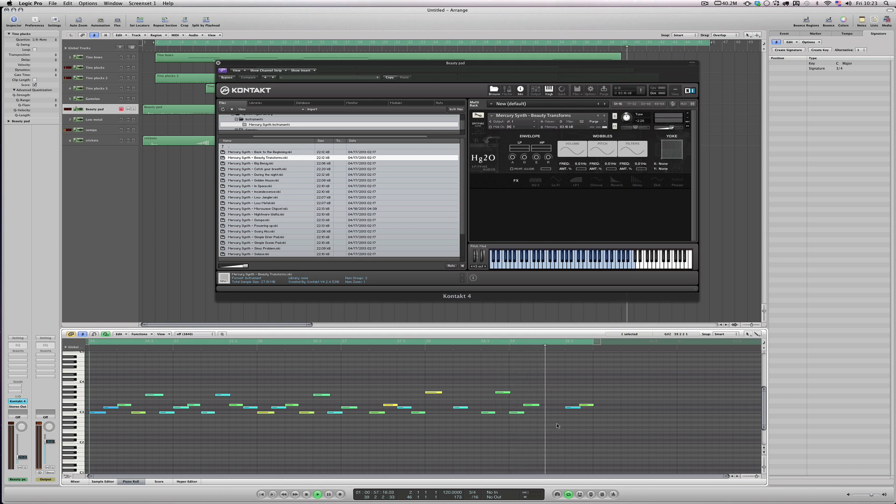
key(space)
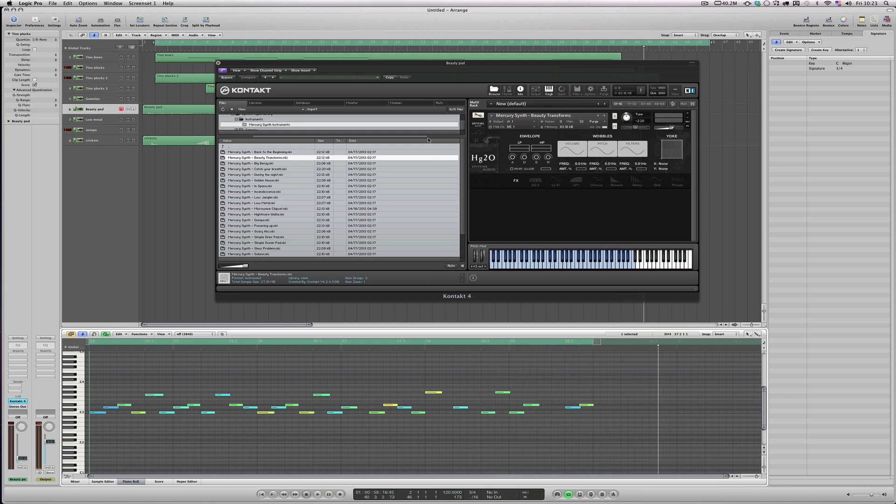
Delete the existing oompa region and try recording a replacement part on the oompa track.
drag(419, 63, 387, 202)
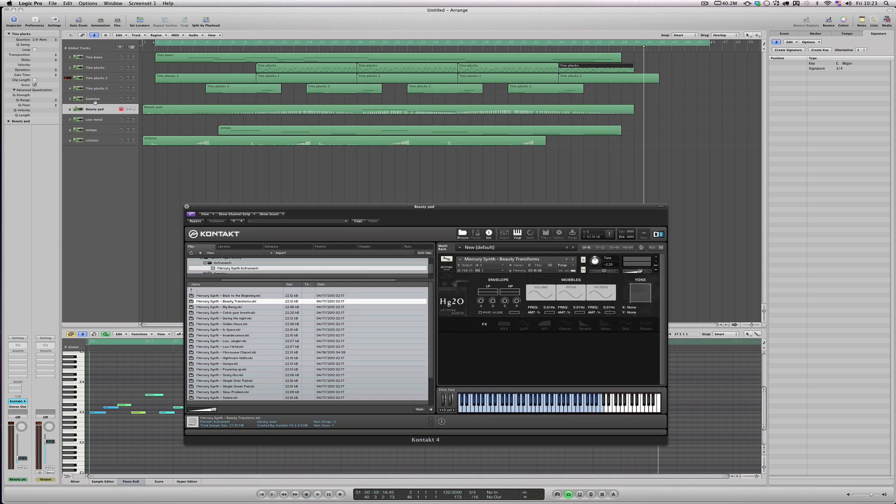
click(238, 135)
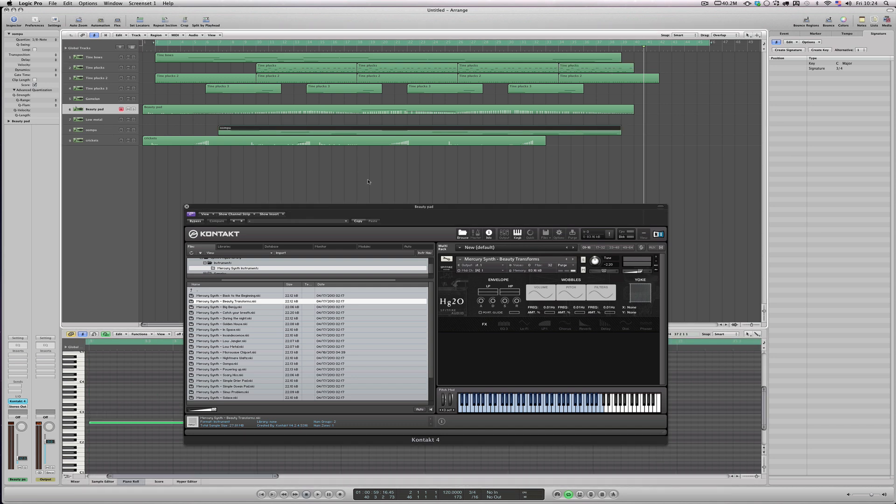
key(Delete)
click(85, 131)
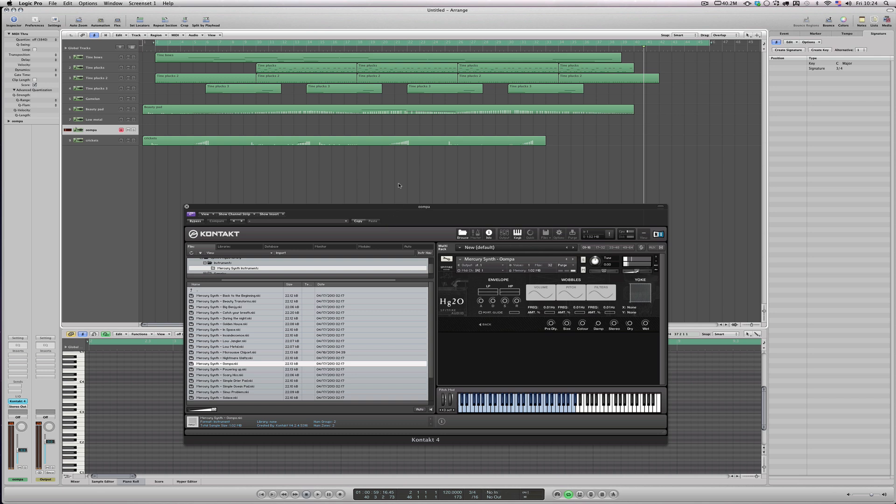
key(r)
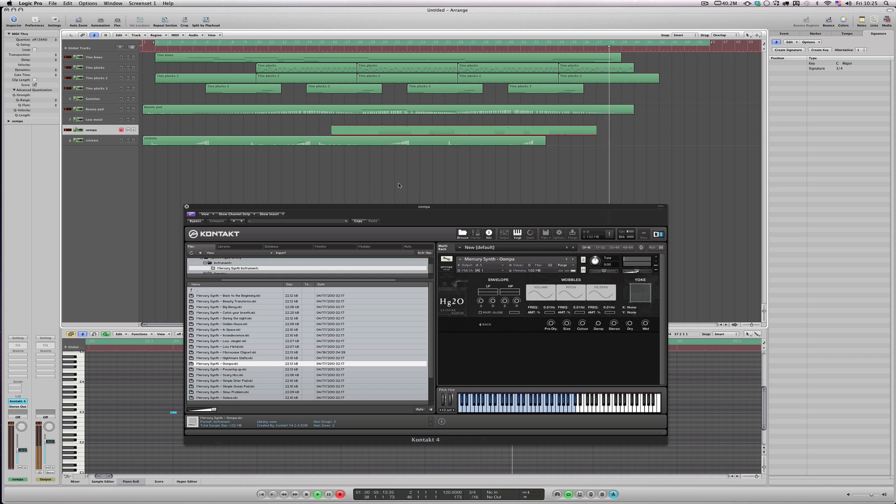
key(space)
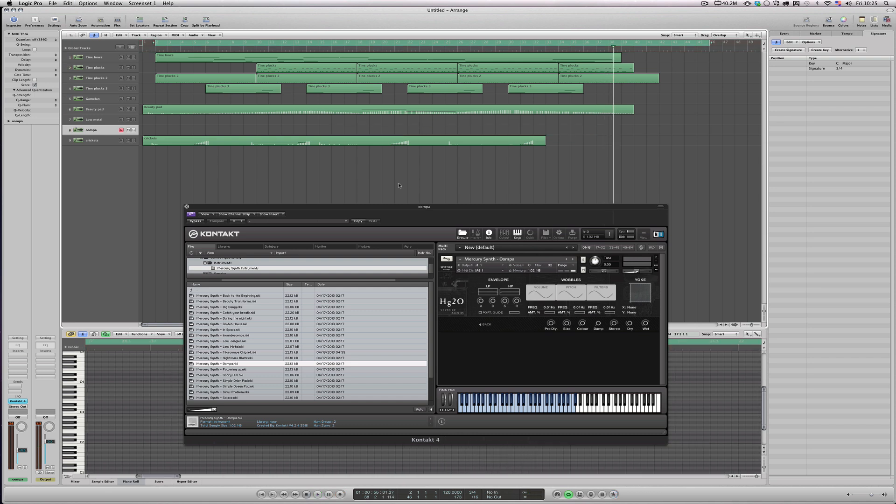
Restart playback near bar 9 and record a new oompa part from about bar 17 to bar 41.
click(228, 49)
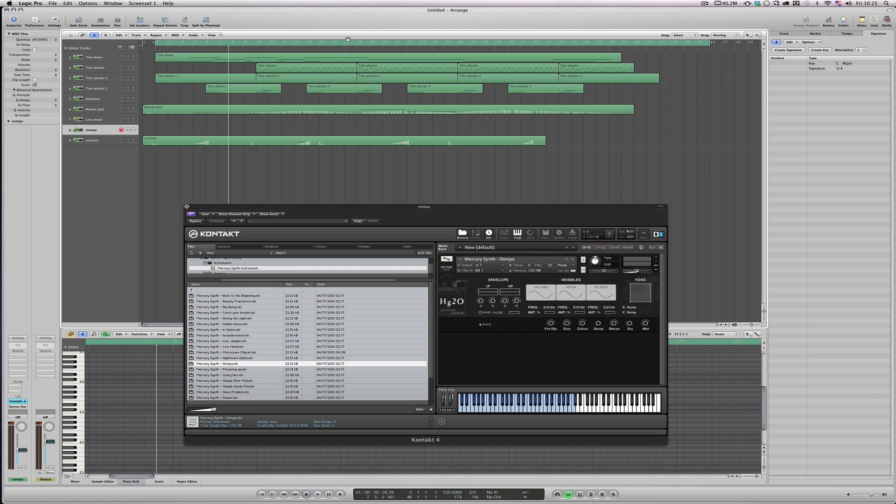
double_click(250, 50)
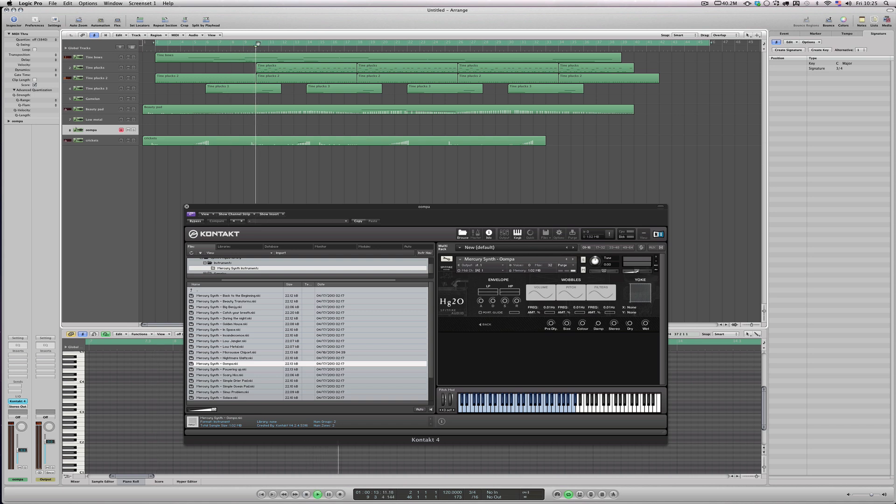
key(r)
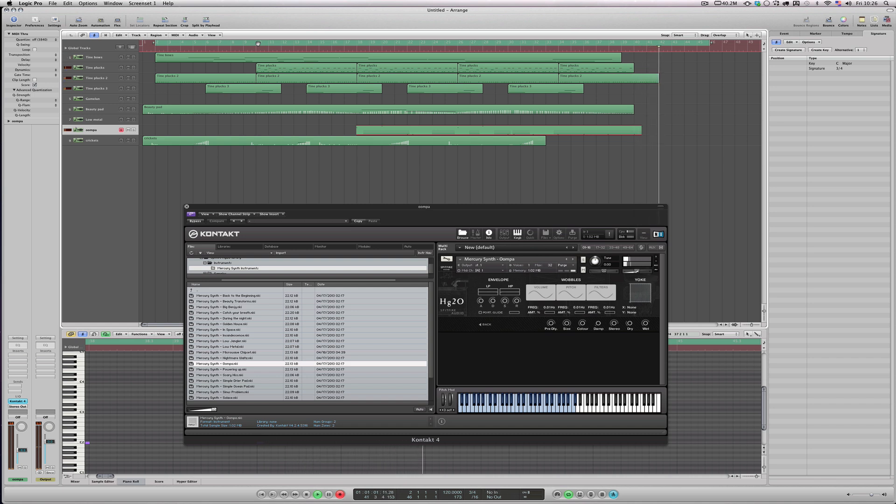
key(space)
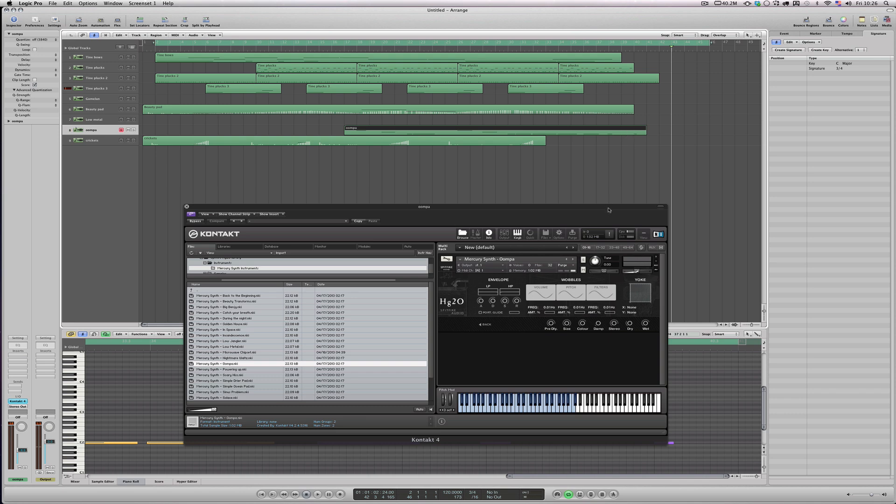
Move the Kontakt window clear of the tracks, select the Low metal track and switch on its instrument's Chorus effect.
drag(608, 210, 595, 97)
click(672, 381)
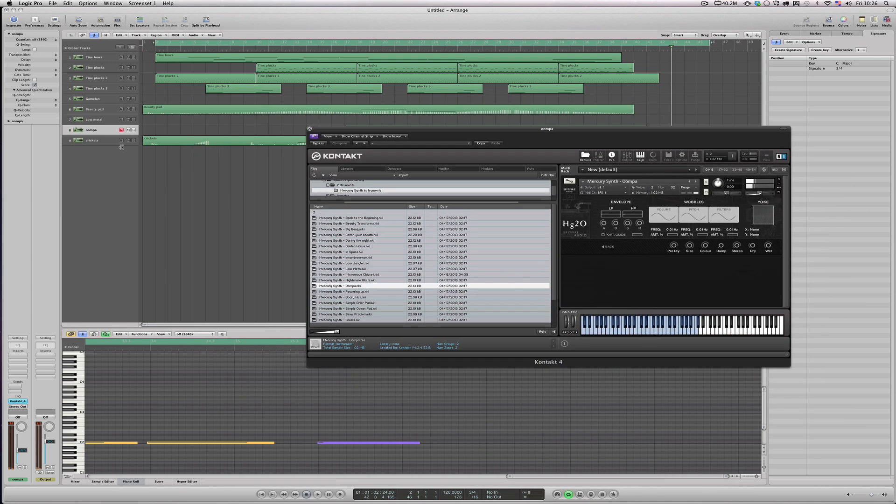
drag(354, 129, 273, 198)
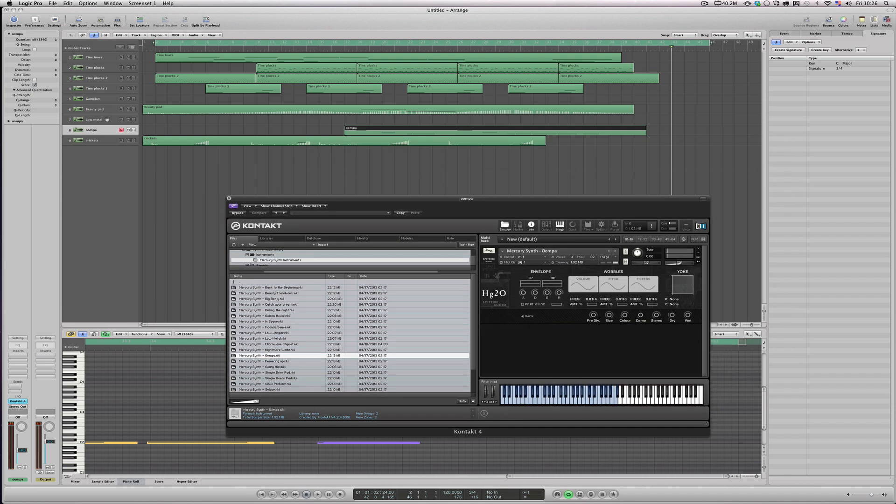
click(108, 119)
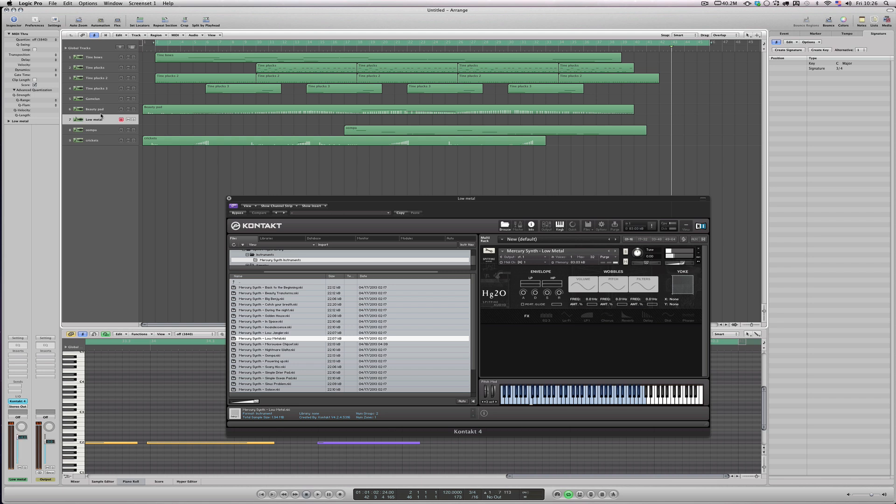
click(608, 321)
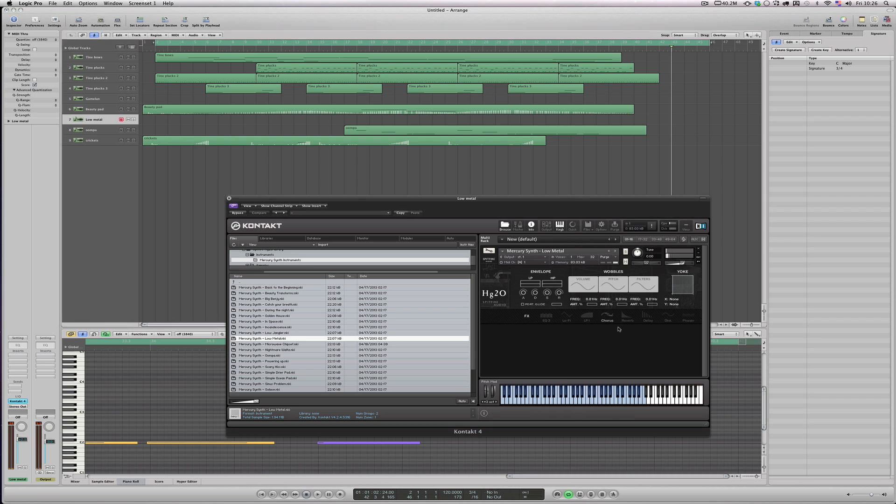
Go through the Low metal instrument's Chorus settings, move the Kontakt window clear, and open the controls of its Reverb effect.
click(608, 316)
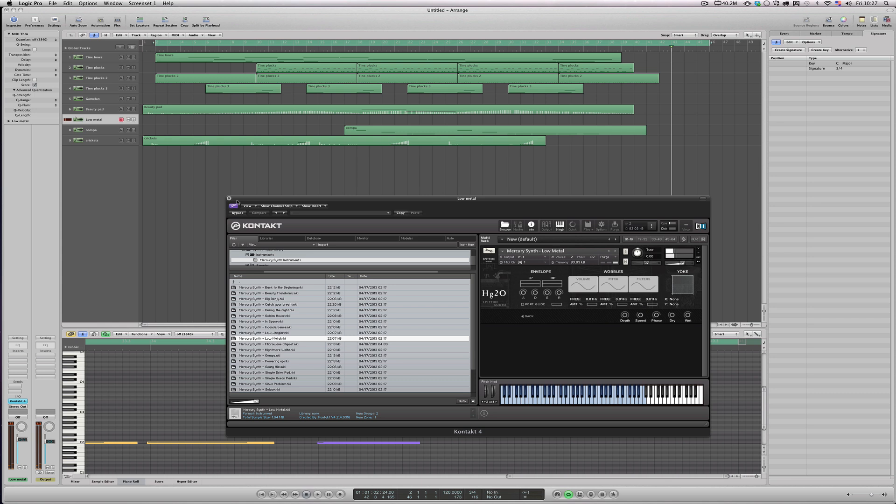
drag(237, 201, 300, 218)
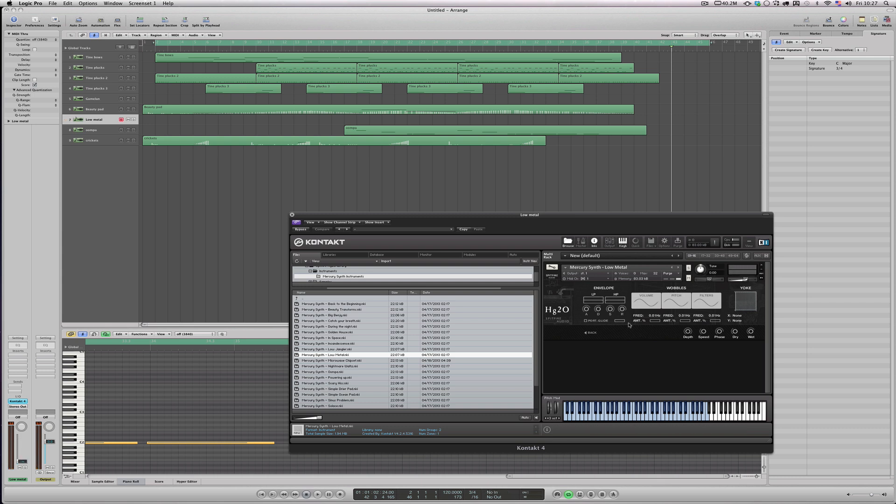
click(592, 333)
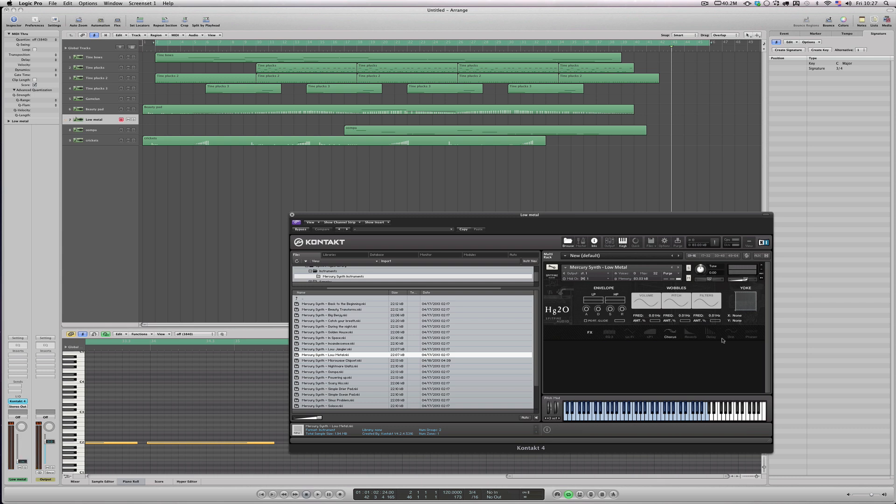
click(688, 332)
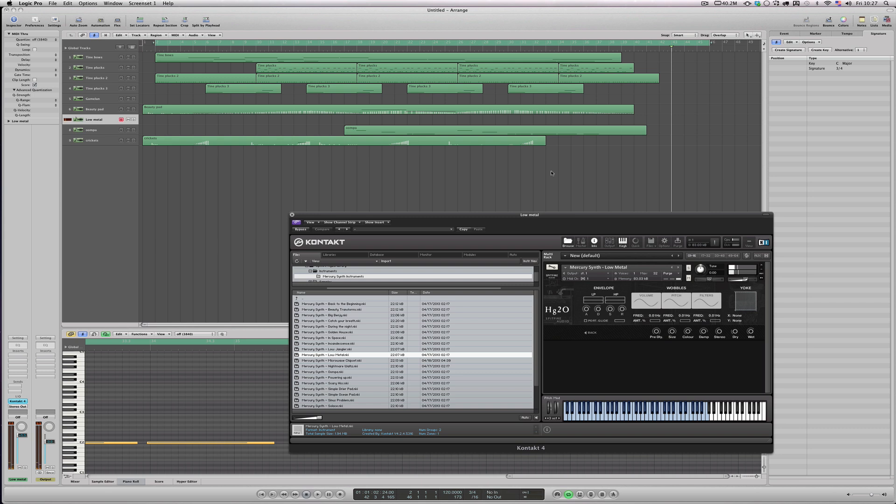
key(r)
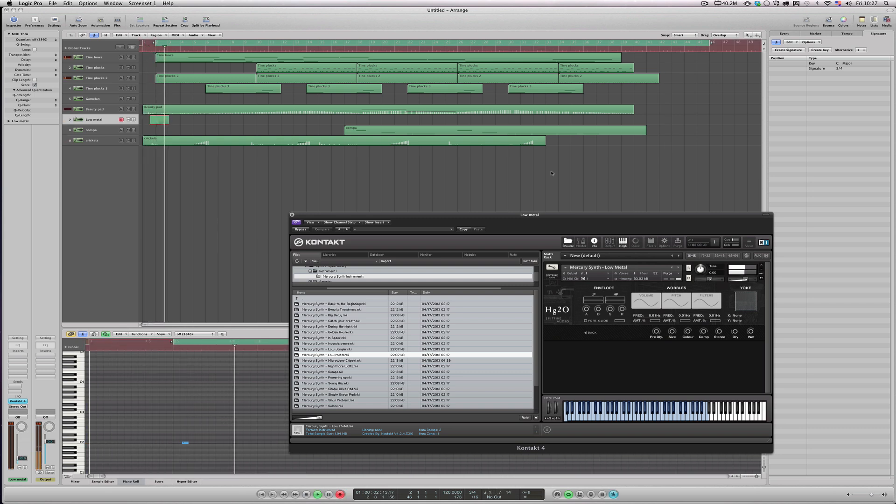
key(space)
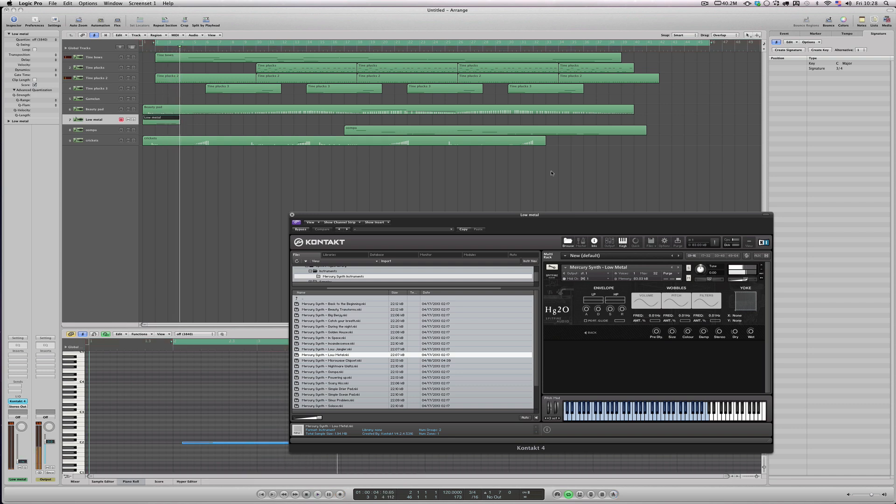
key(Delete)
Record the Low metal part from the beginning to about bar 45 and extend the cycle range to bar 48.
key(Return)
key(r)
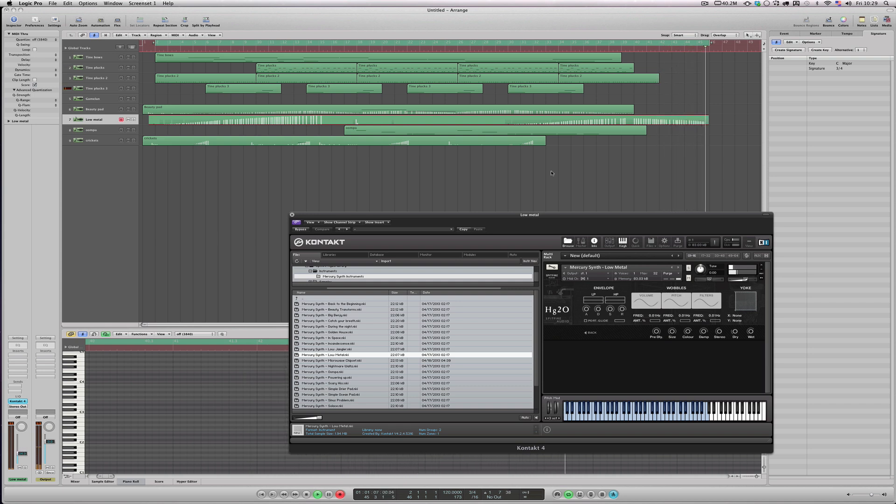
key(space)
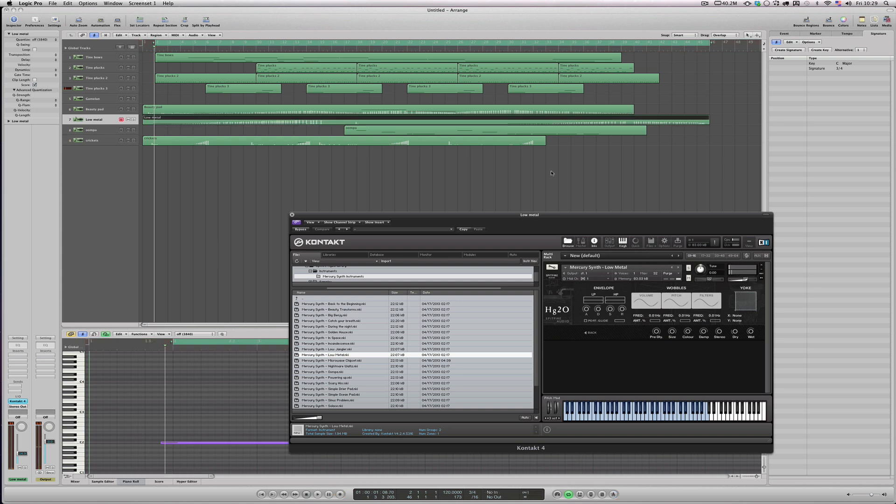
drag(713, 44, 745, 43)
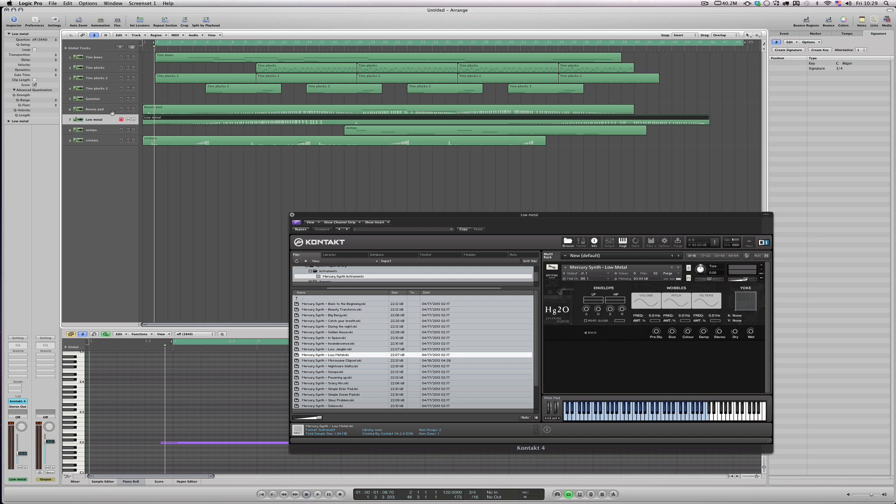
Select the Gamelan track and load the A microphone position in its Gamelan style instrument.
click(115, 99)
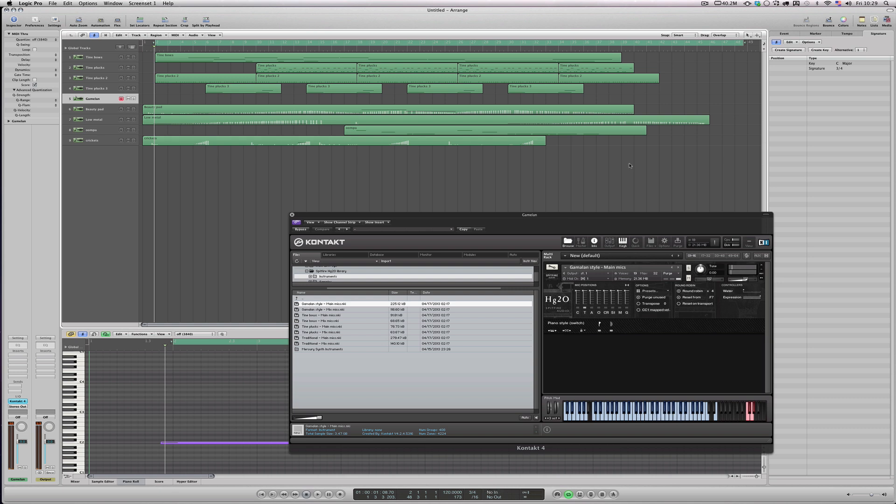
click(591, 308)
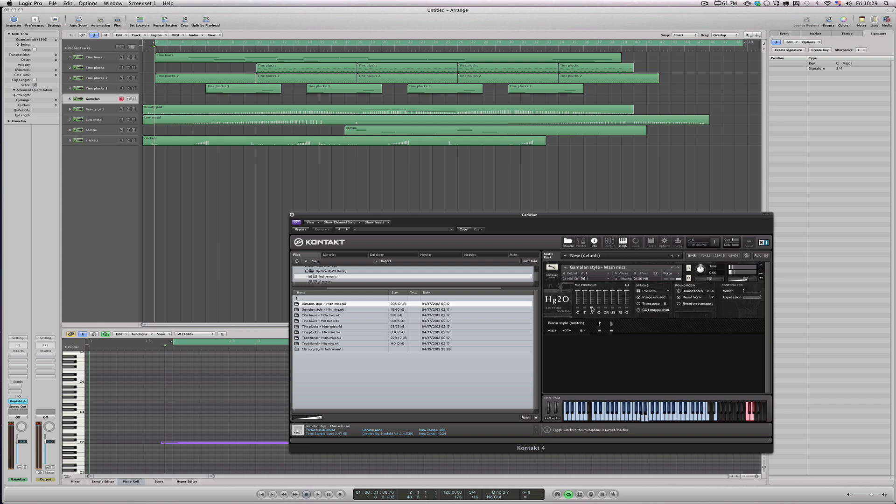
click(595, 308)
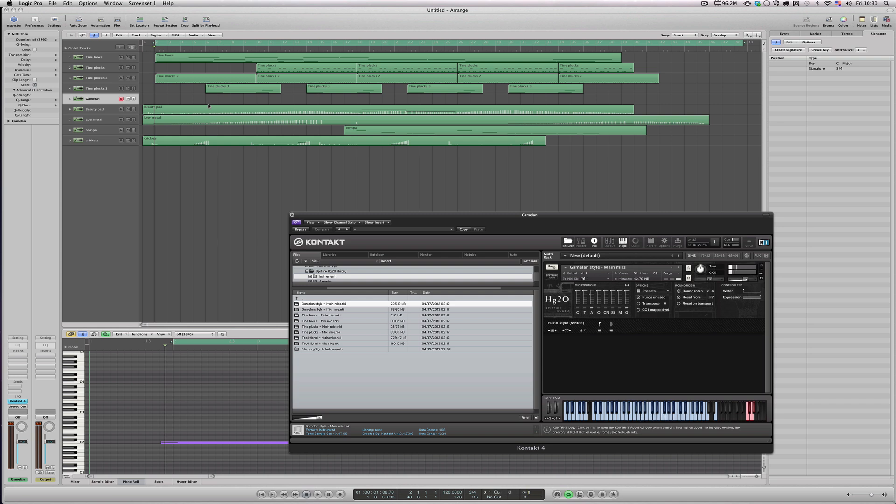
key(r)
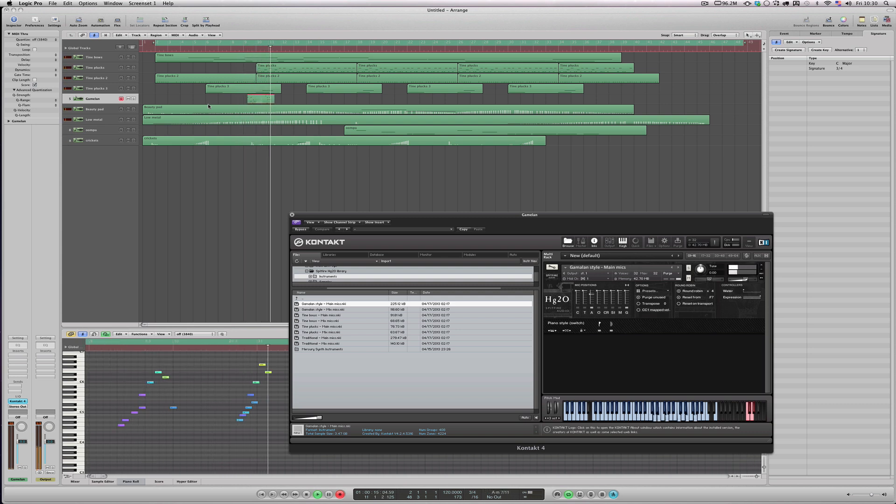
key(space)
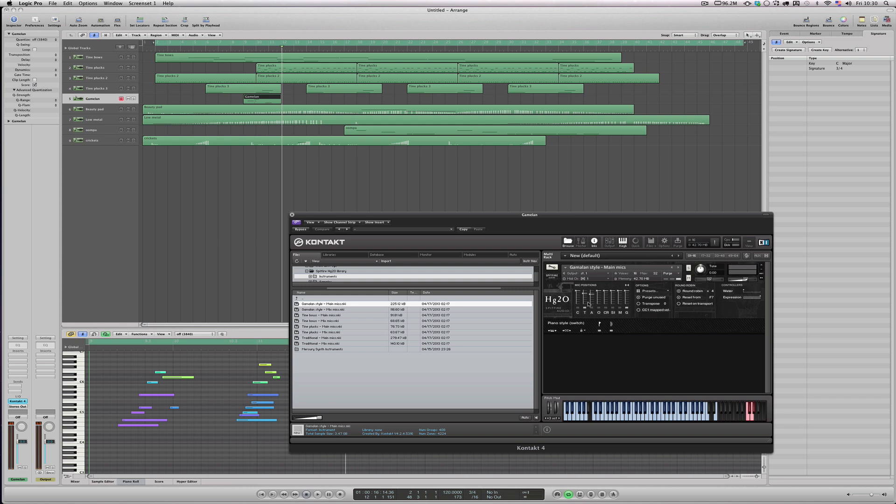
key(Delete)
Record the Gamelan part from about bar 5 to bar 42.
key(r)
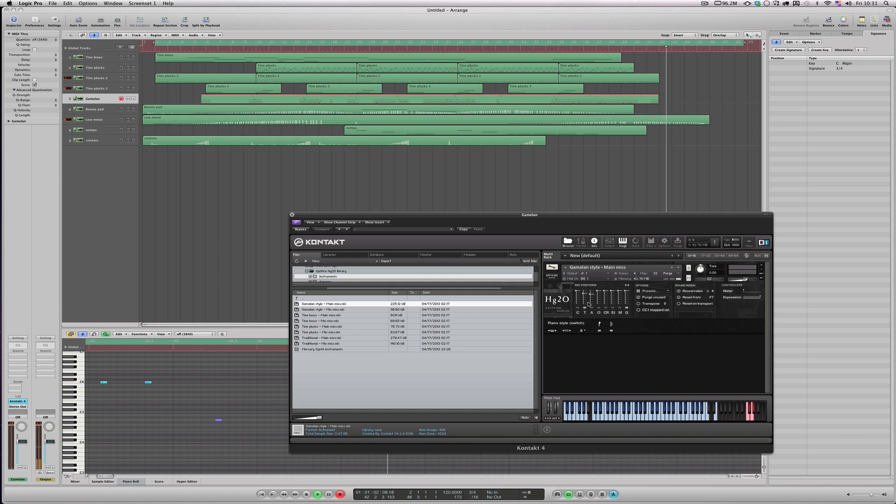
key(space)
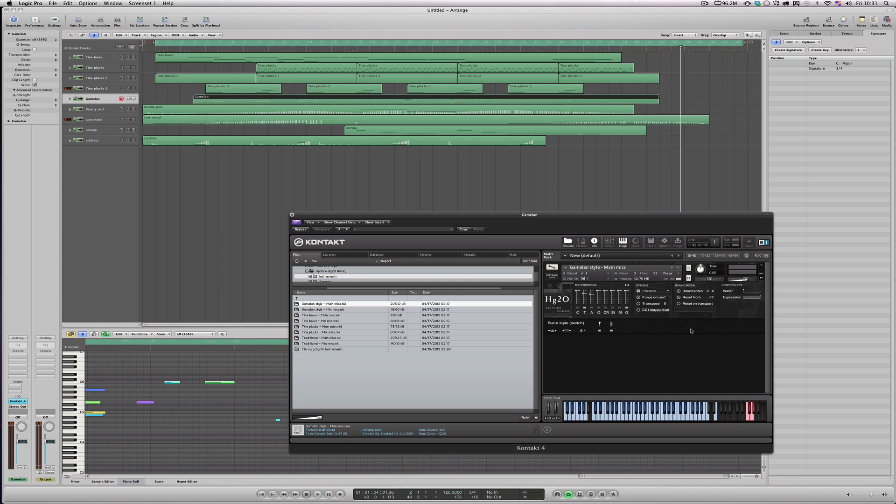
Set the cycle range to bars 34 to 38 and loop that passage in playback with the Gamelan track soloed.
click(20, 355)
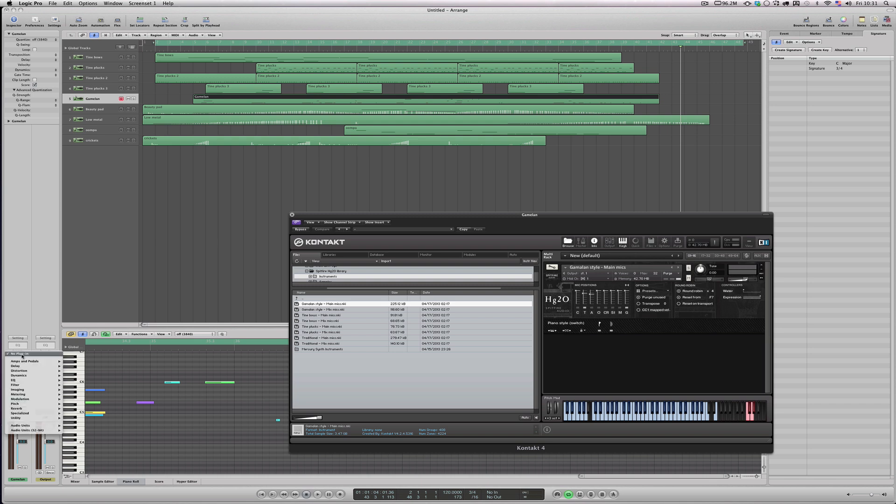
click(50, 323)
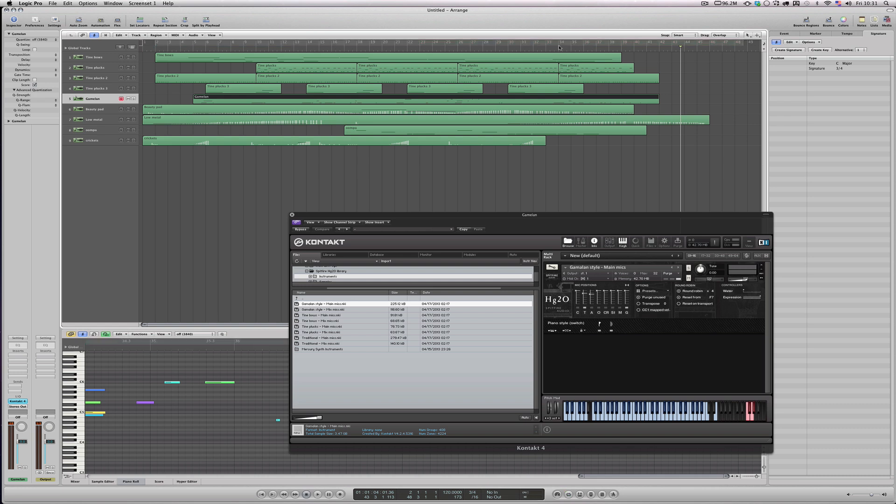
drag(559, 44, 609, 46)
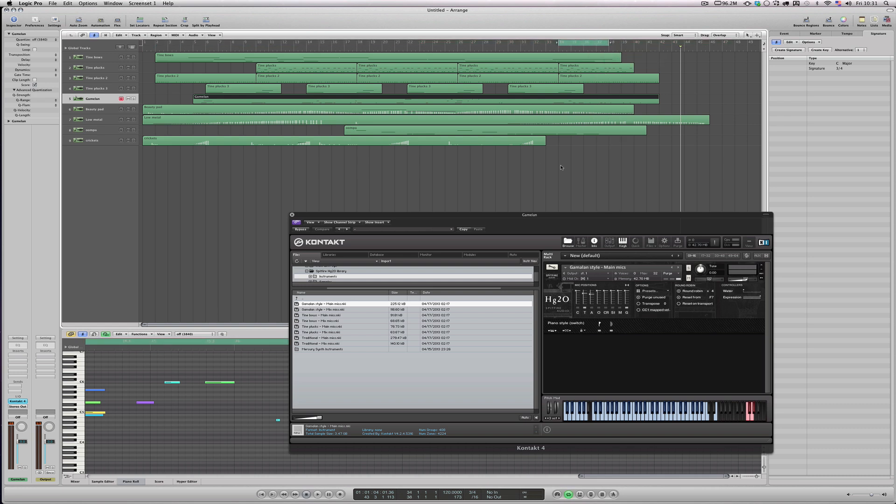
key(space)
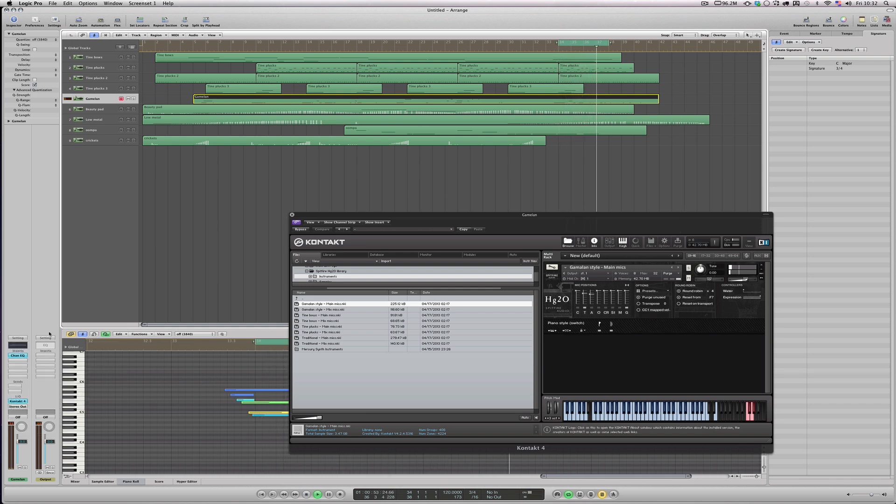
Shape the Gamelan track's Channel EQ with a 12 dB low cut around 79 Hz and boosts of 11 dB at 2600 Hz and 4.5 dB at 6500 Hz.
drag(351, 275, 351, 284)
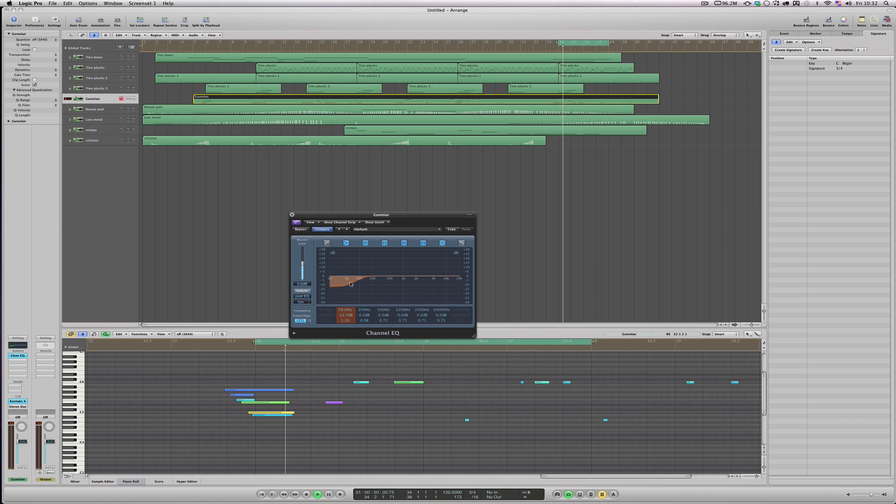
drag(403, 276, 434, 272)
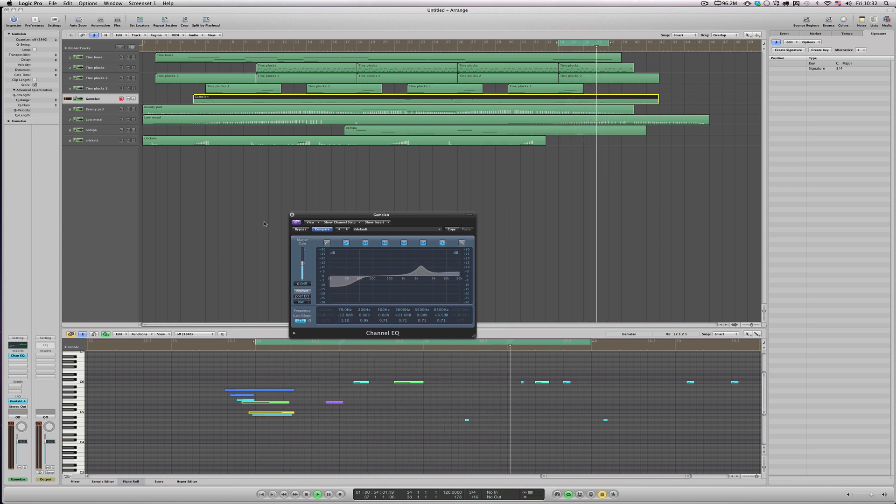
Add a Space Designer reverb to the Gamelan track with the 02.7s Smooth Vocal Hall preset and balance its dry and reverb output levels.
click(14, 366)
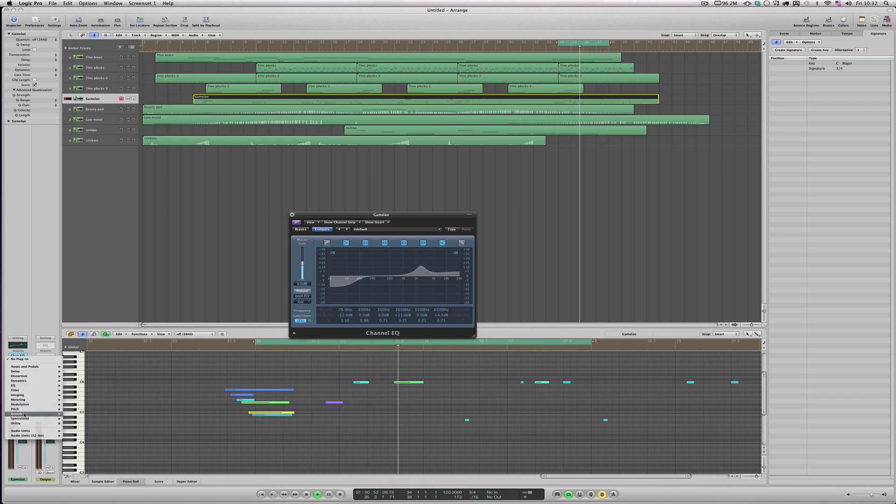
mouse_move(33, 414)
mouse_move(87, 438)
click(122, 442)
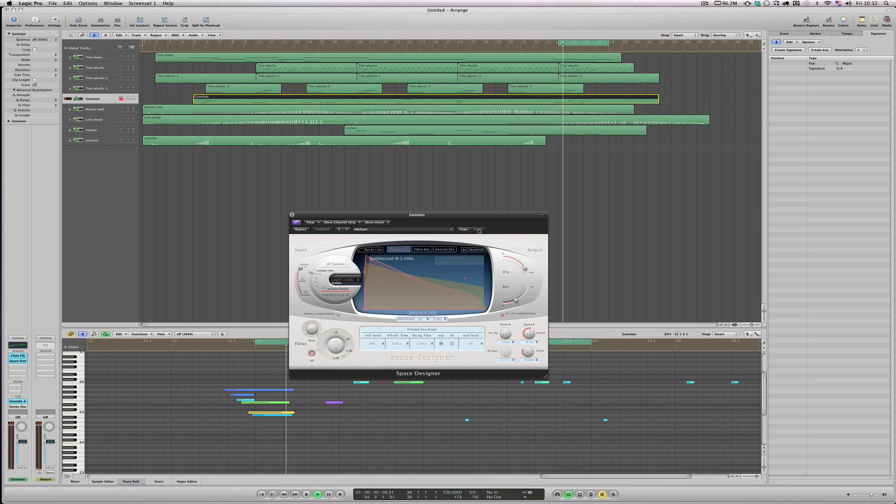
click(451, 230)
mouse_move(490, 286)
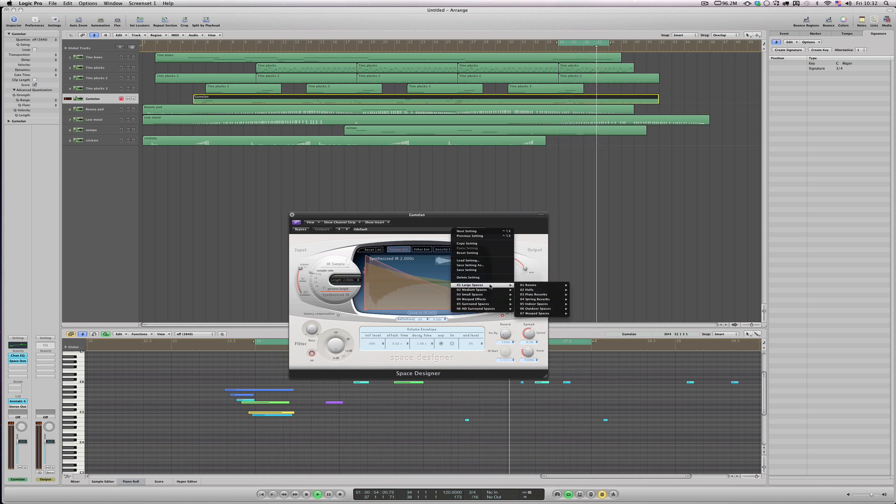
mouse_move(536, 289)
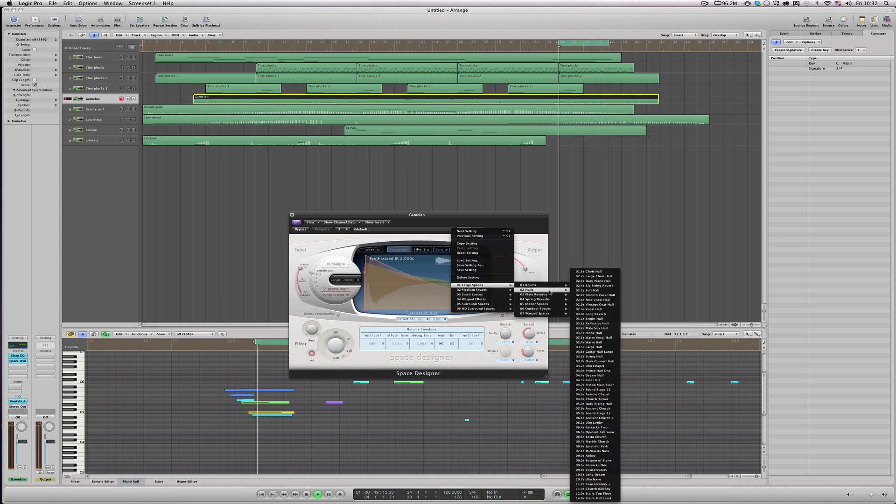
click(610, 295)
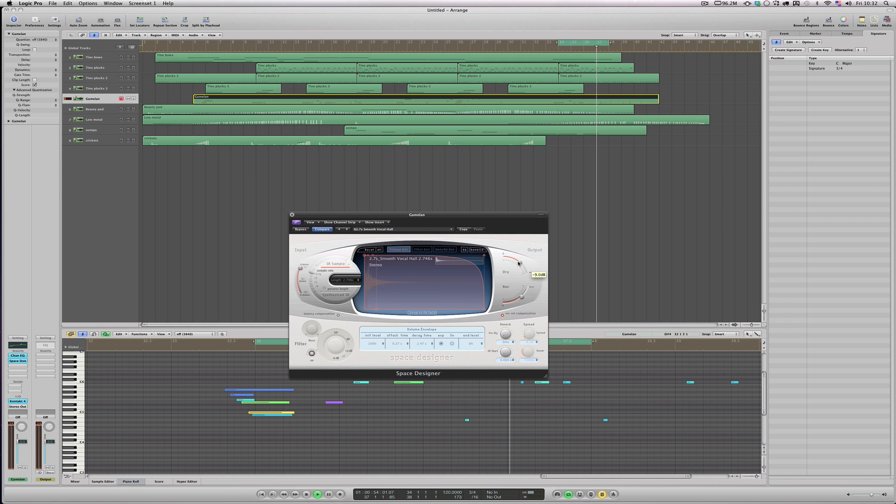
drag(522, 265, 520, 299)
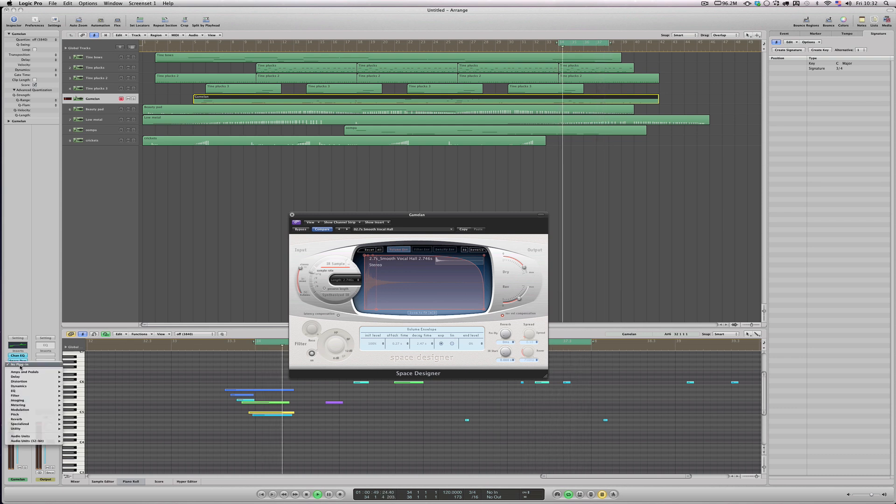
Add a stereo Tape Delay to the Gamelan track, reduce its feedback, raise the low cut to about 57 Hz and lower the wet level to about 22%.
click(18, 366)
mouse_move(20, 377)
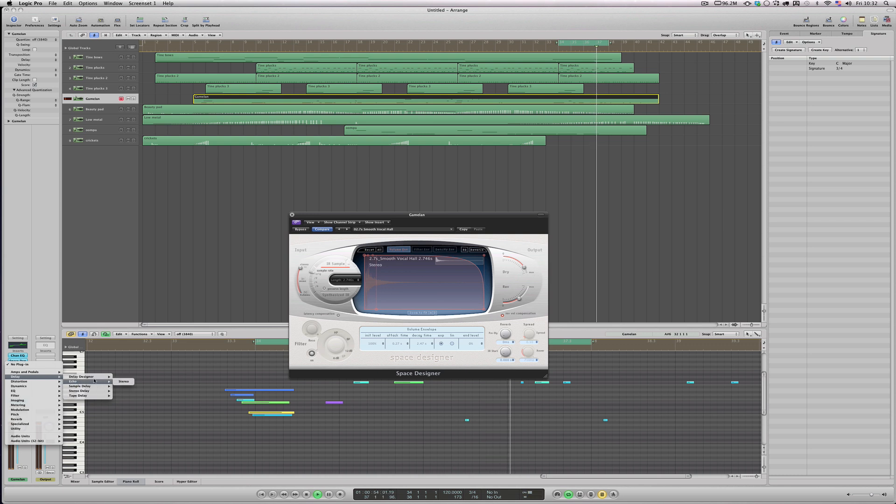
mouse_move(91, 387)
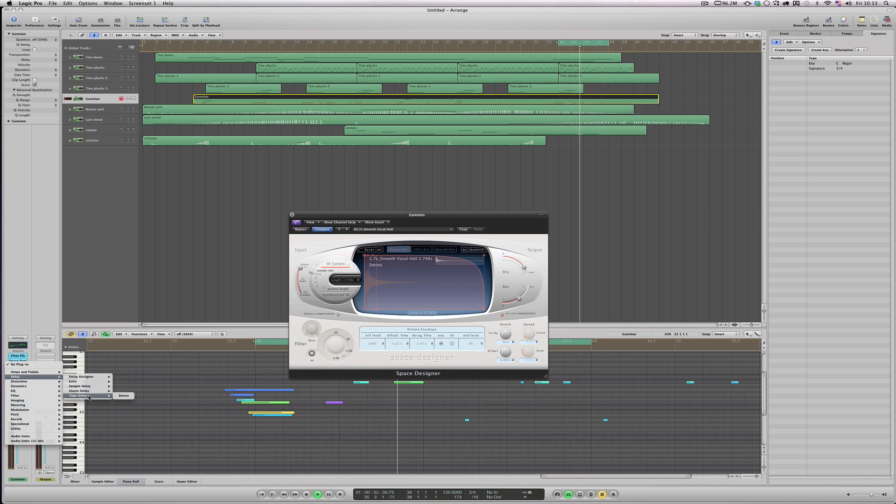
click(124, 395)
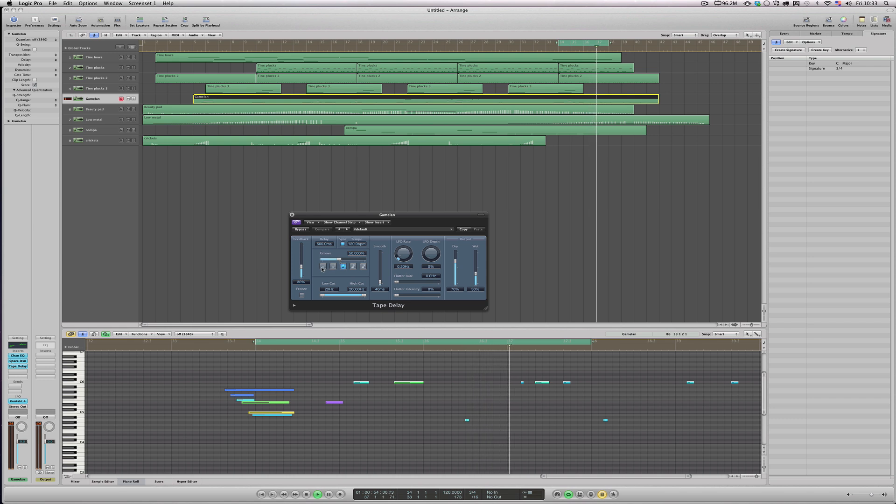
drag(306, 267, 306, 271)
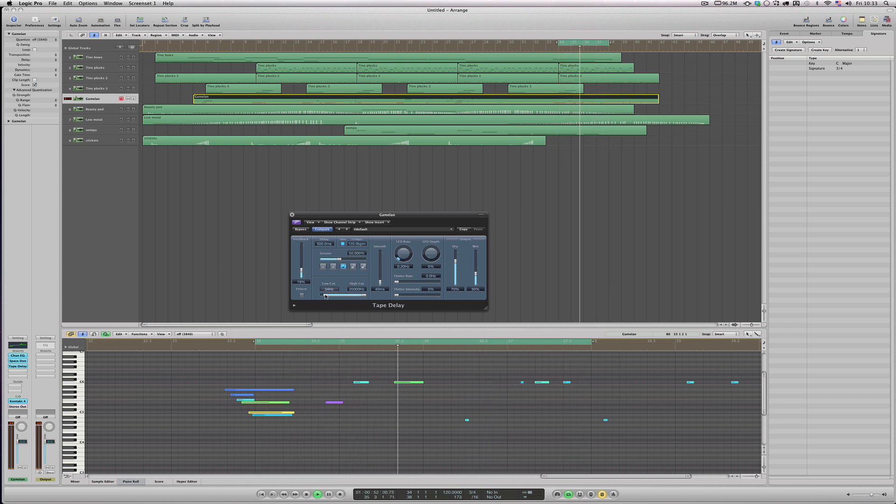
mouse_move(322, 295)
mouse_down()
mouse_move(331, 297)
mouse_move(324, 290)
mouse_up()
drag(475, 274, 475, 279)
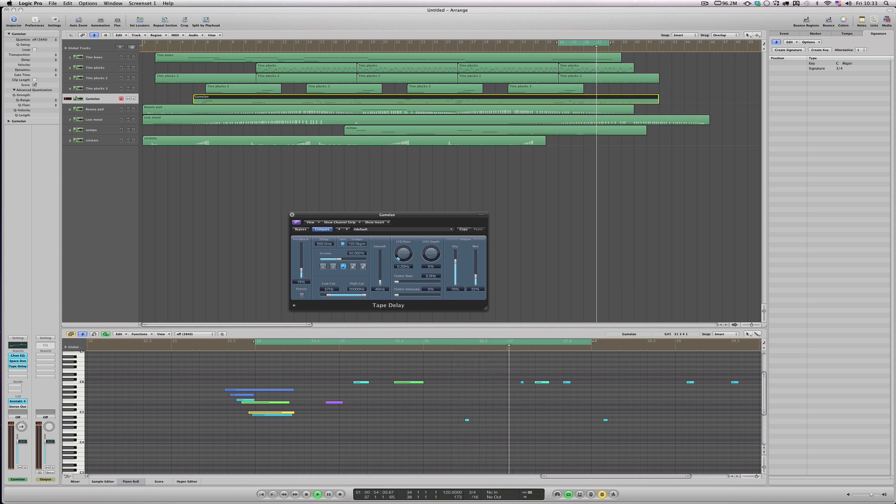
Hide the plug-in windows and stretch the cycle range from bar 2 to beyond the end of the last region.
click(207, 306)
key(v)
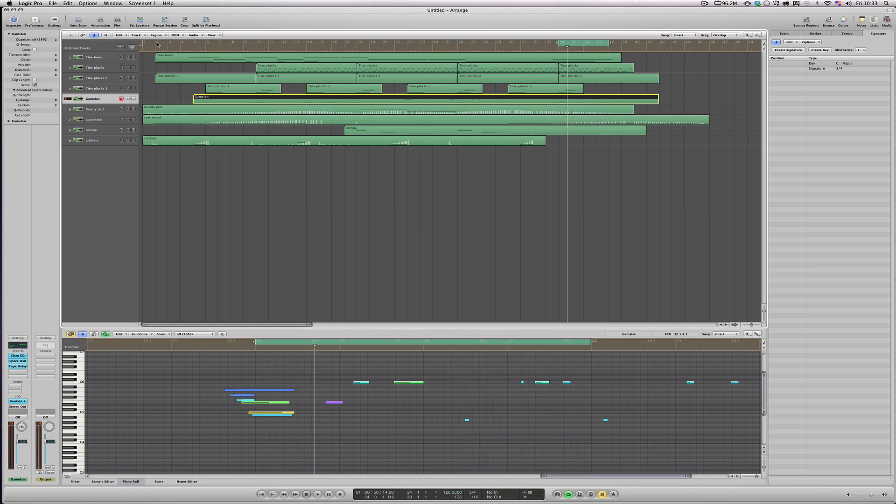
drag(158, 45, 182, 44)
drag(654, 73, 719, 80)
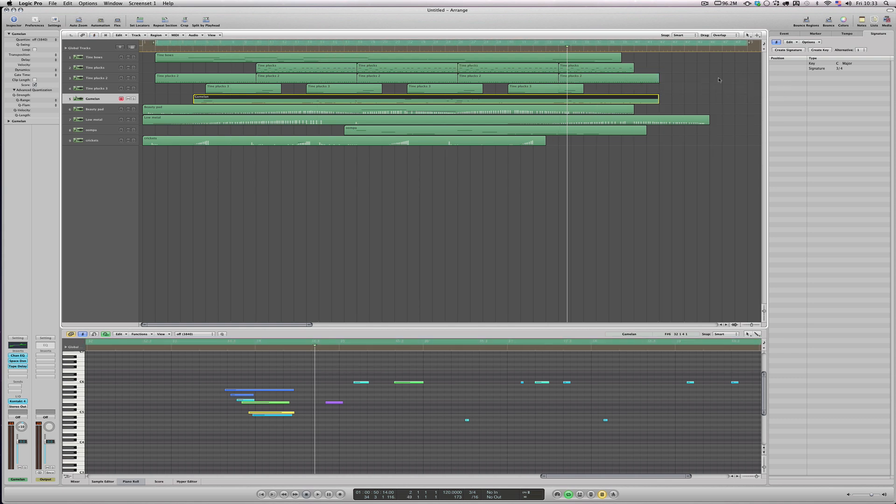
Pull the last low note of the Gamelan chord before bar 6 slightly earlier and show Note Velocity in an enlarged Hyper Draw lane.
key(space)
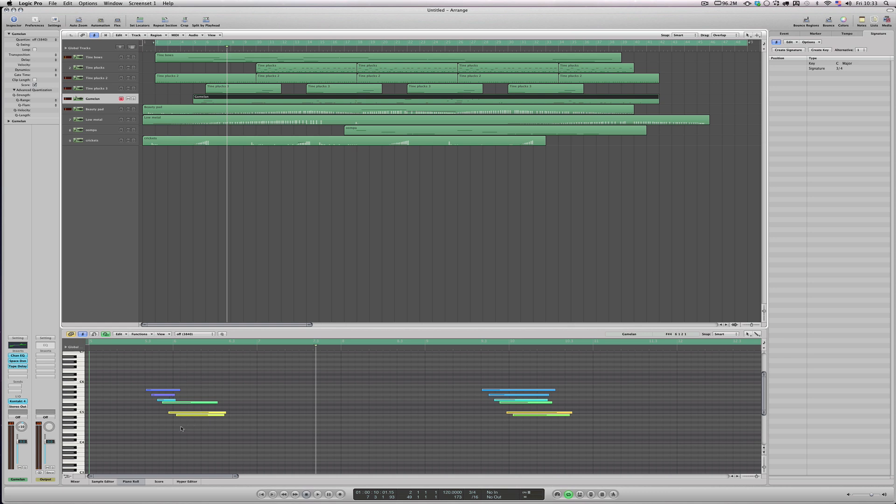
drag(178, 415, 177, 416)
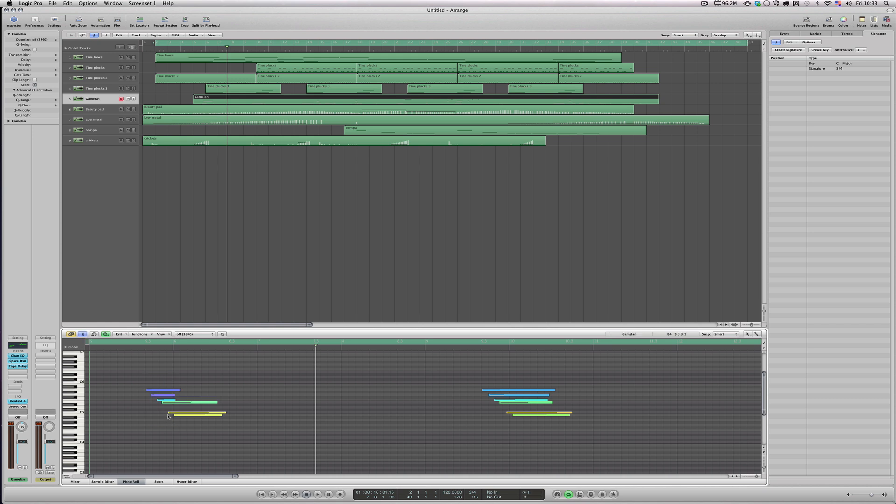
click(161, 334)
mouse_move(173, 398)
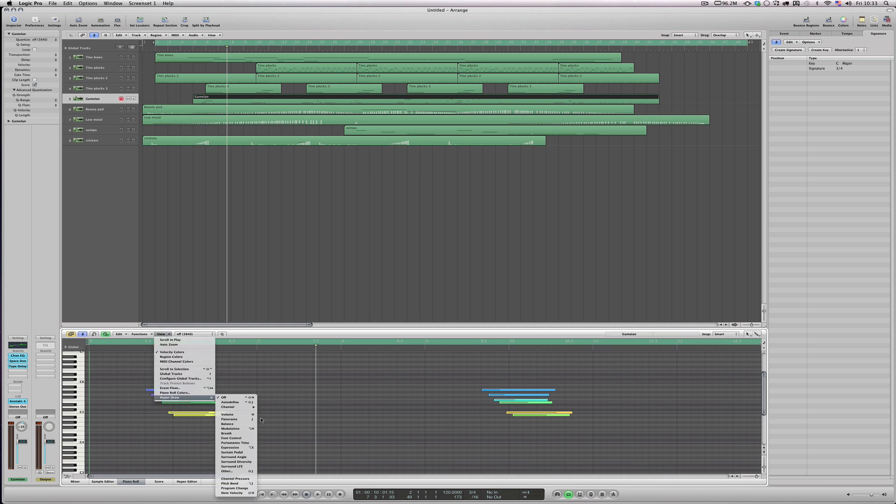
click(242, 493)
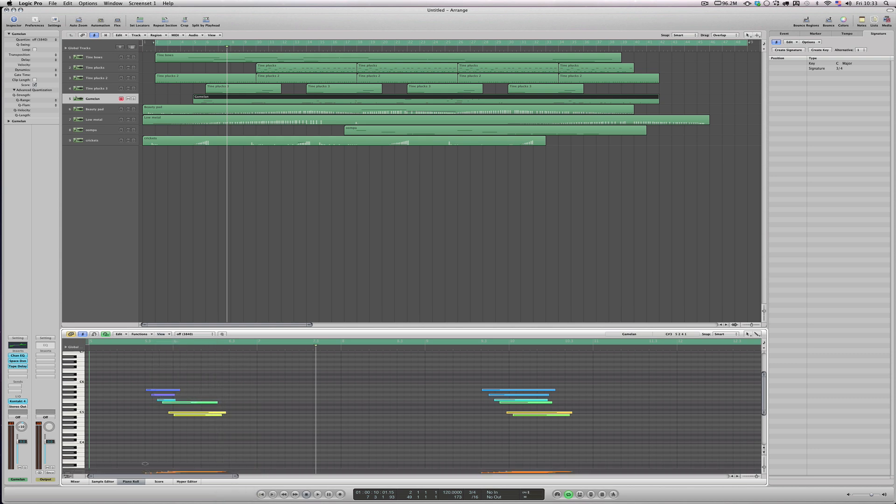
mouse_move(145, 463)
mouse_down()
mouse_move(148, 438)
mouse_move(168, 454)
mouse_move(146, 467)
mouse_up()
Shape the Gamelan chord leading into bar 10 with velocities rising to about 93 and pull its last low note slightly earlier during playback.
key(space)
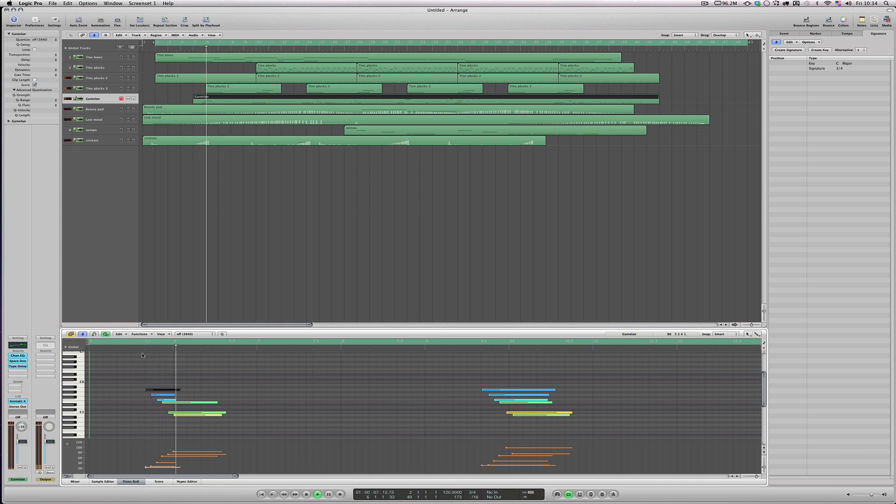
mouse_move(506, 448)
mouse_down()
mouse_move(506, 455)
mouse_move(513, 450)
mouse_up()
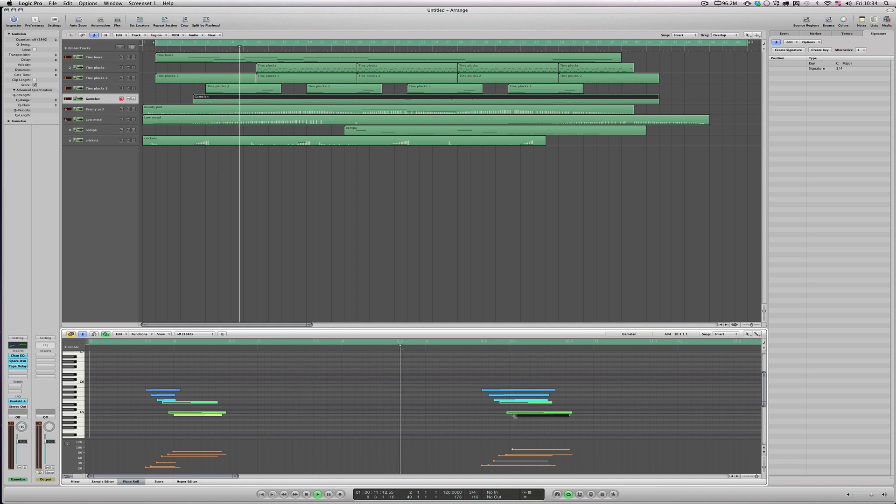
drag(514, 415, 509, 414)
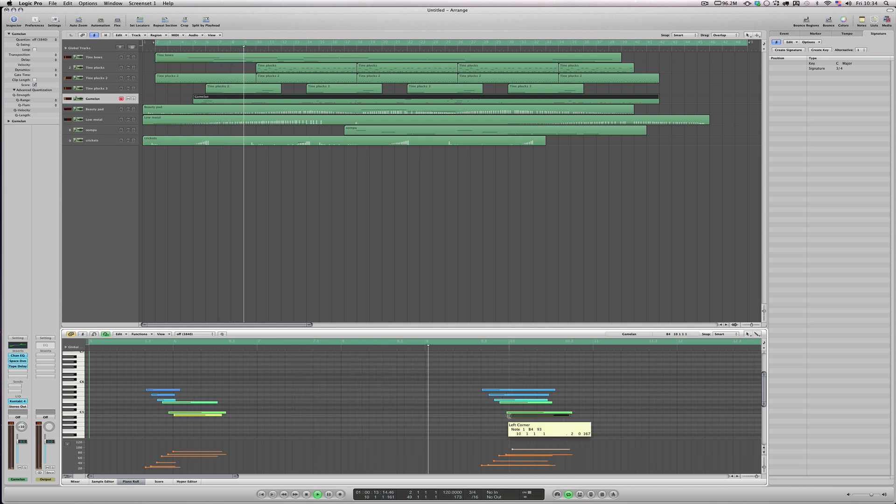
click(489, 462)
drag(488, 462, 494, 459)
click(495, 460)
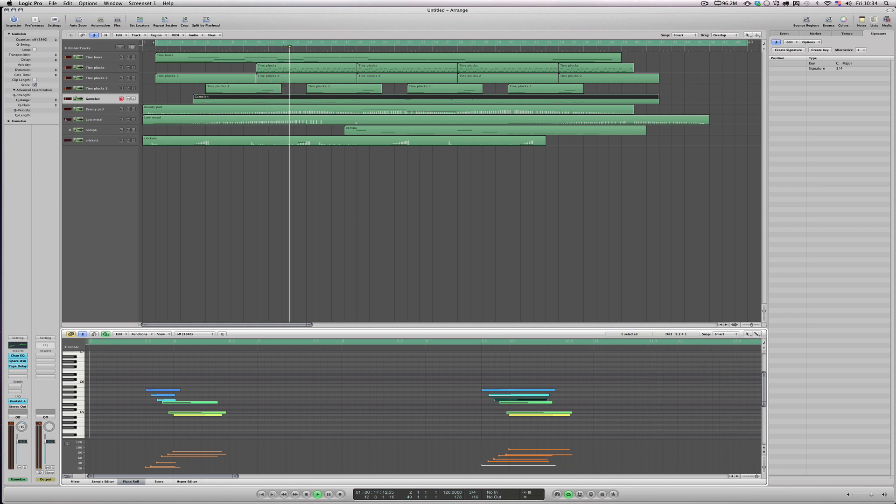
click(482, 465)
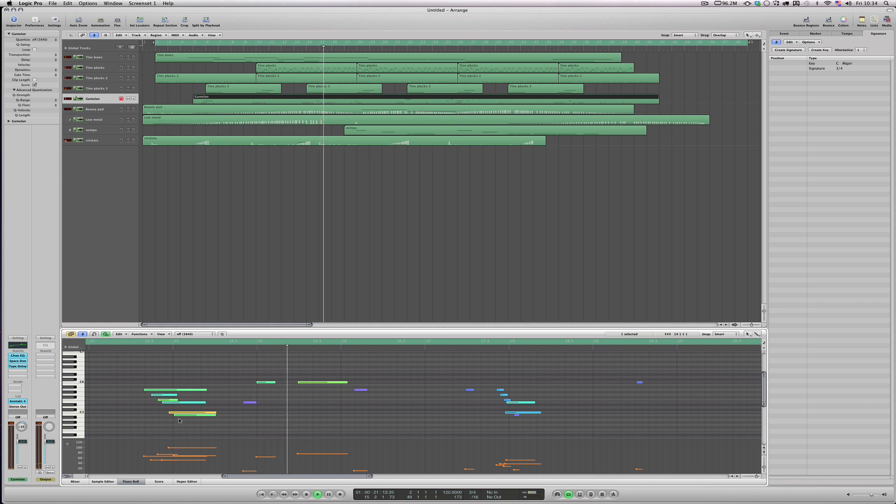
Grade the note velocities of the Gamelan chord in bar 13 so they rise from about 40 to about 100.
click(175, 455)
drag(175, 455, 175, 447)
click(158, 455)
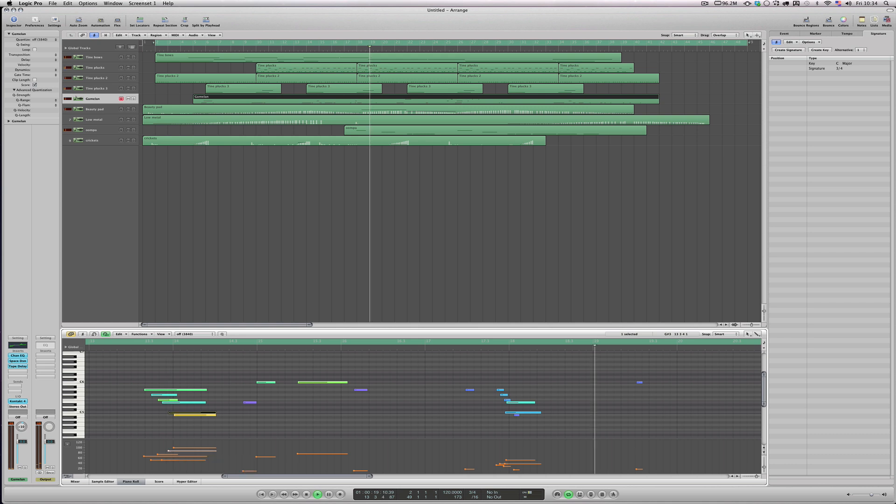
click(158, 455)
key(space)
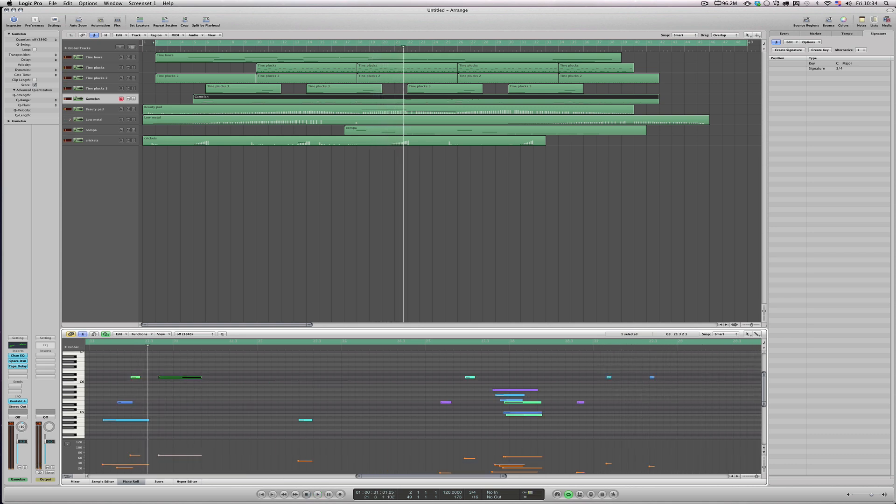
click(152, 476)
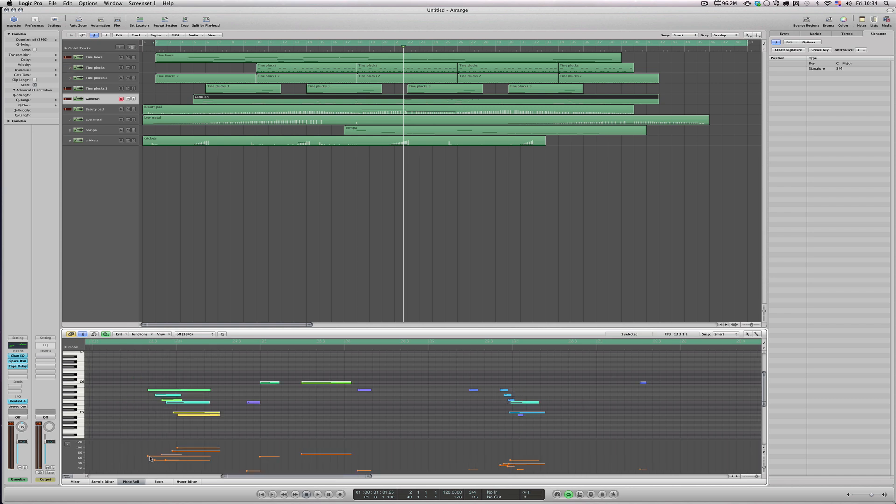
drag(166, 460, 163, 458)
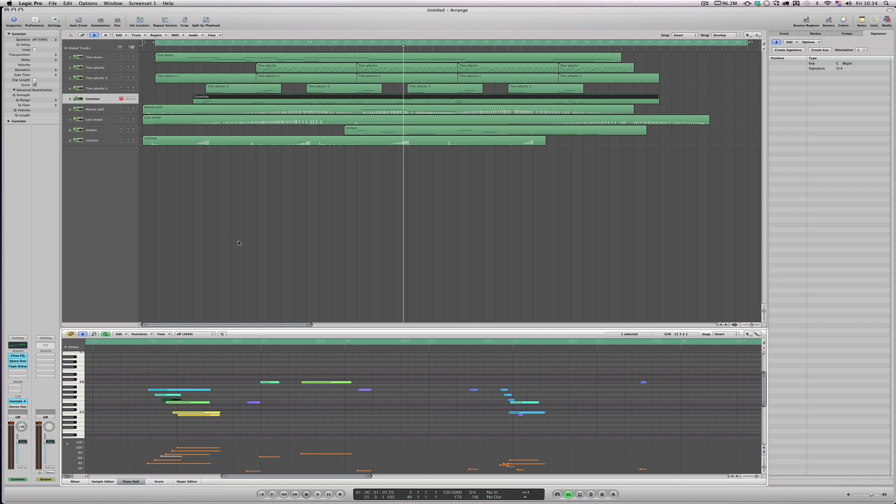
click(94, 140)
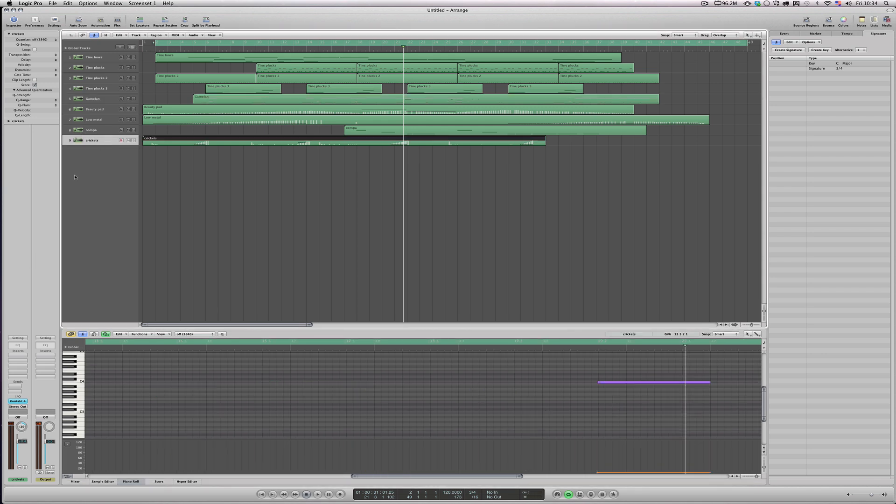
click(111, 119)
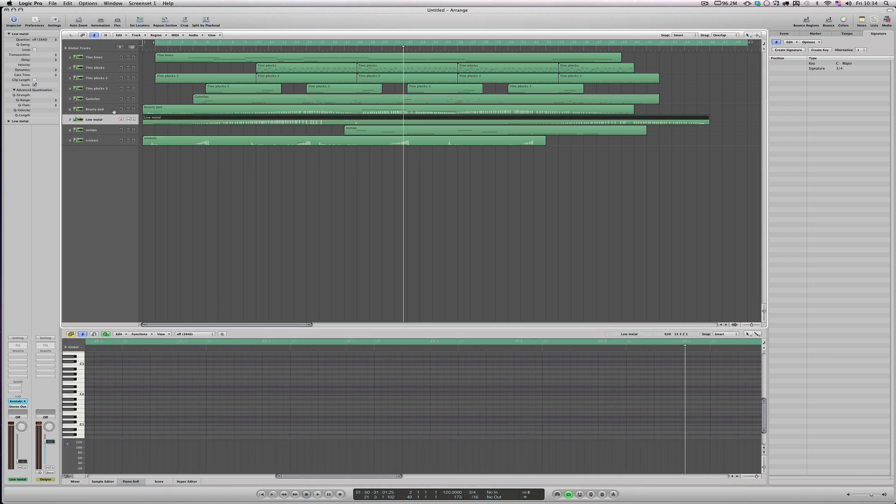
click(111, 99)
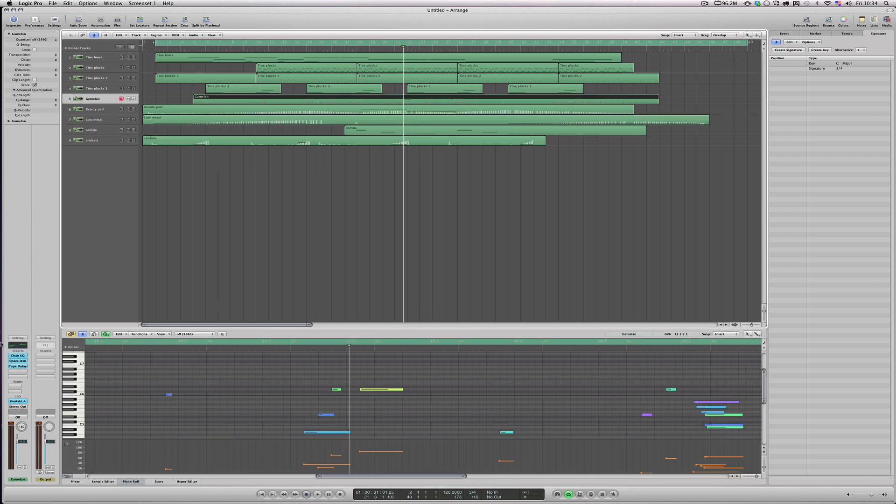
Open the Gamelan track's Kontakt instrument, restart playback from the beginning and move the plug-in window clear of the piano roll.
click(18, 402)
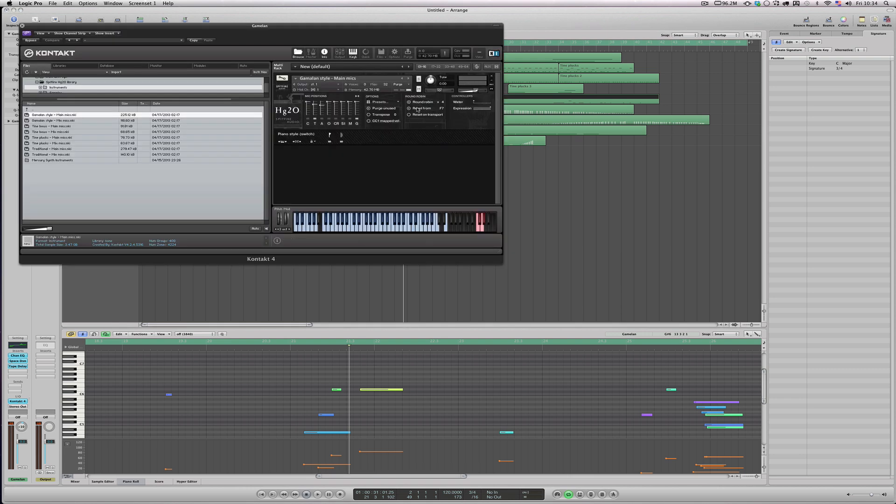
key(Return)
key(space)
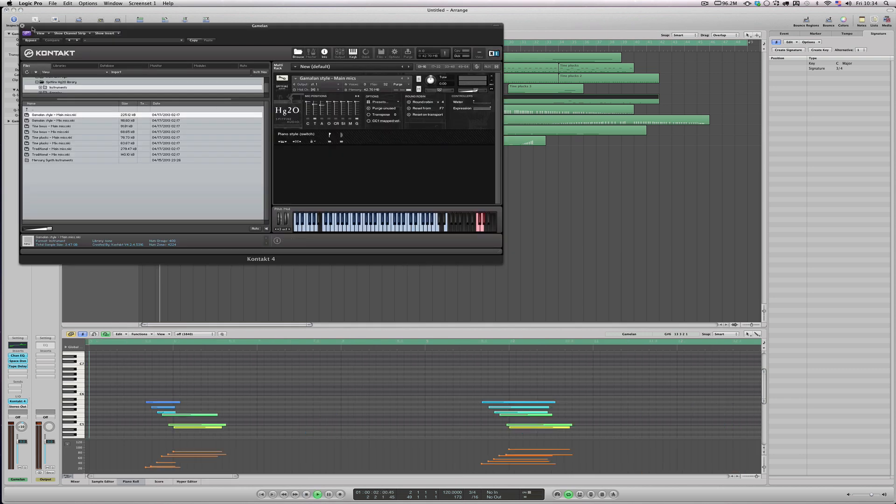
drag(32, 29, 560, 108)
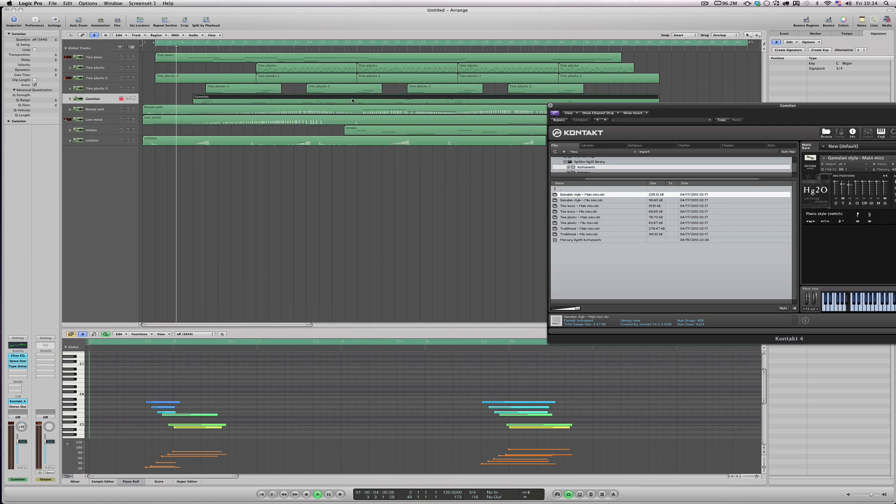
drag(576, 105, 642, 85)
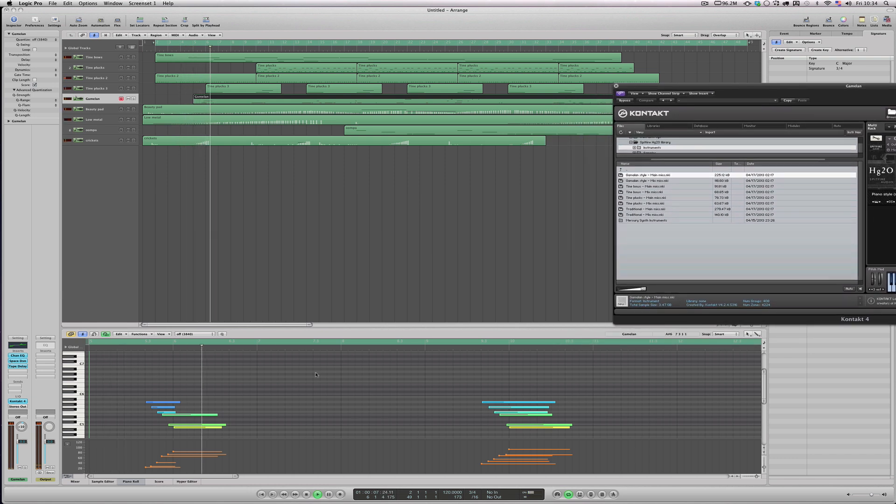
Set the second note of the bar 5 Gamelan chord to velocity 41 and raise the short low note at bar 18 to about 60.
click(152, 463)
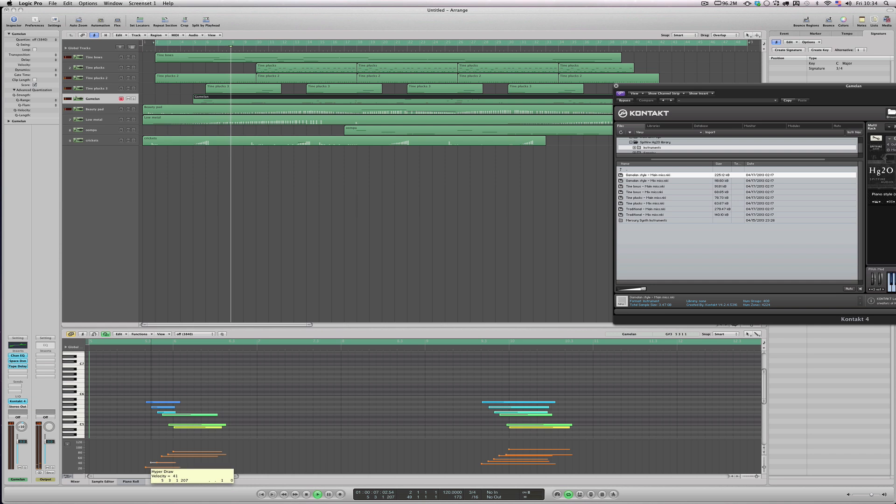
click(147, 463)
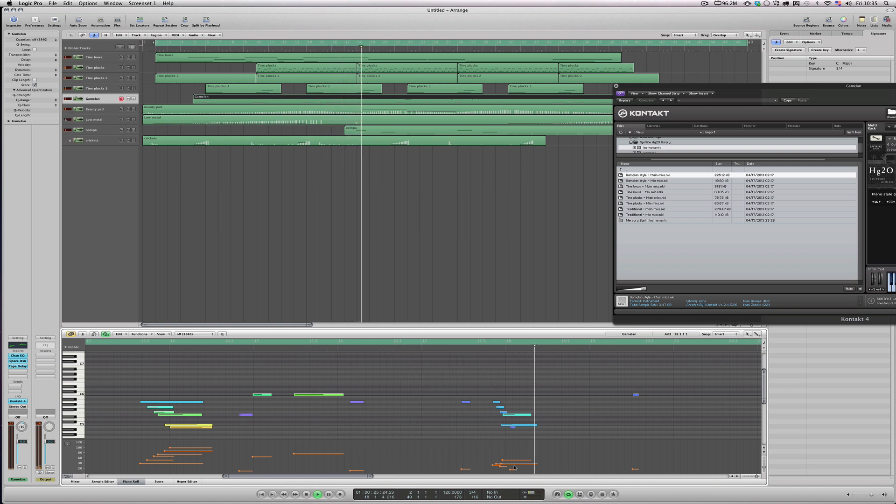
drag(514, 467, 513, 457)
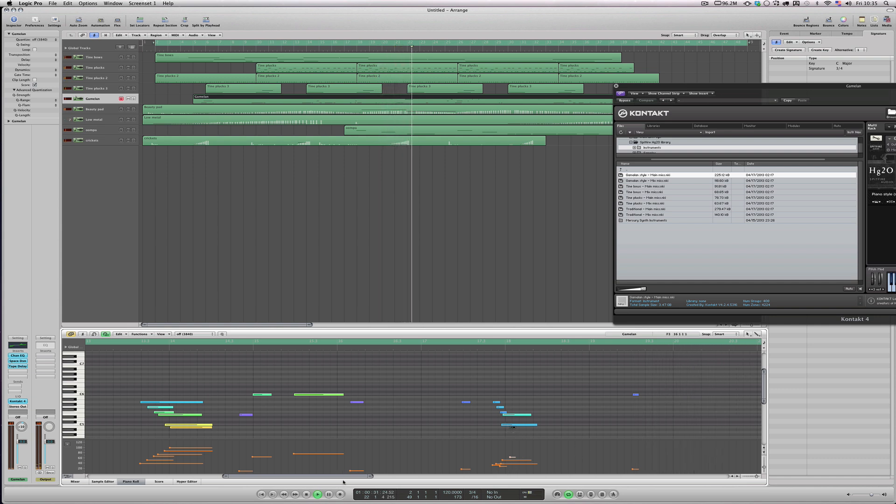
Grade the velocities of the Gamelan chord in bar 25 so they rise to about 85 on the last note, and play it back.
scroll(360, 473, right, 10)
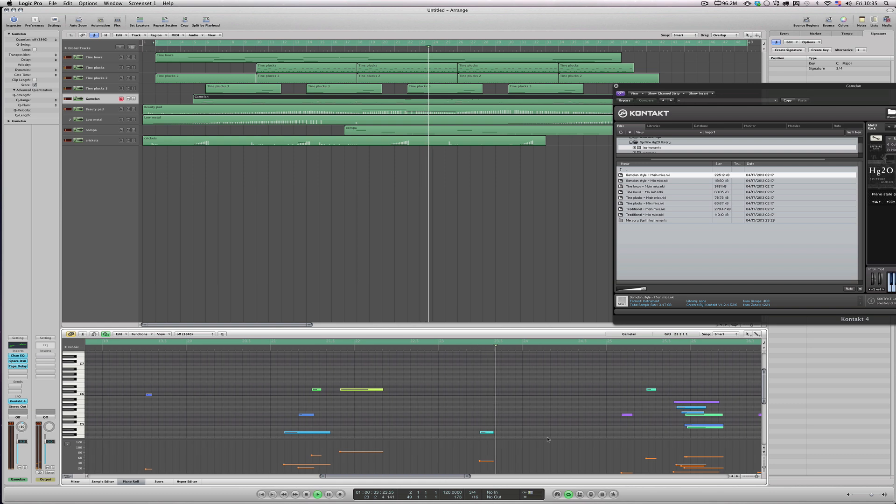
scroll(367, 471, right, 7)
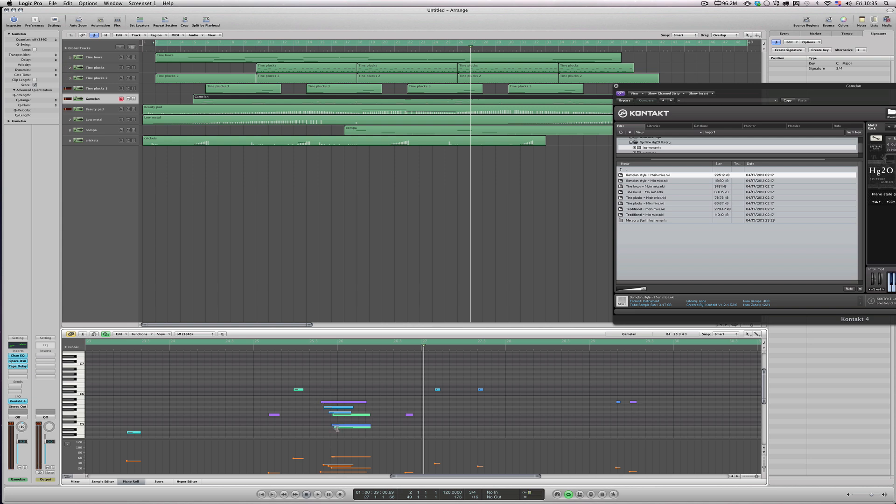
drag(337, 427, 337, 451)
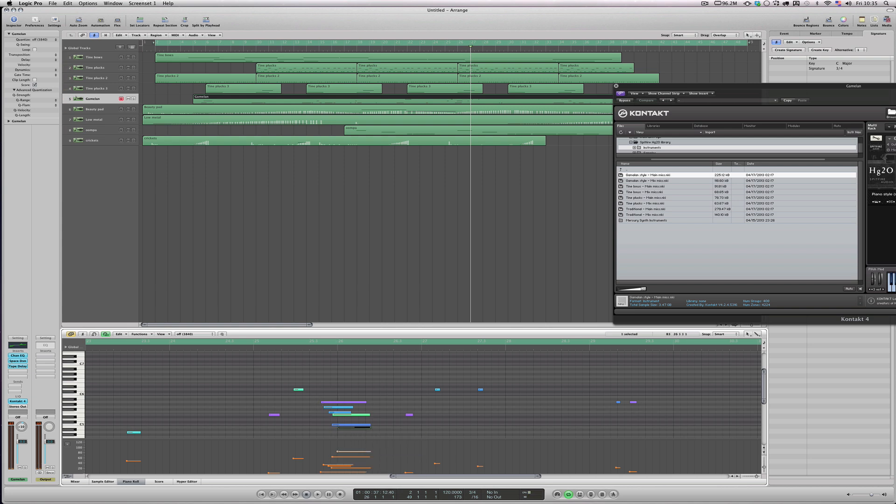
click(331, 467)
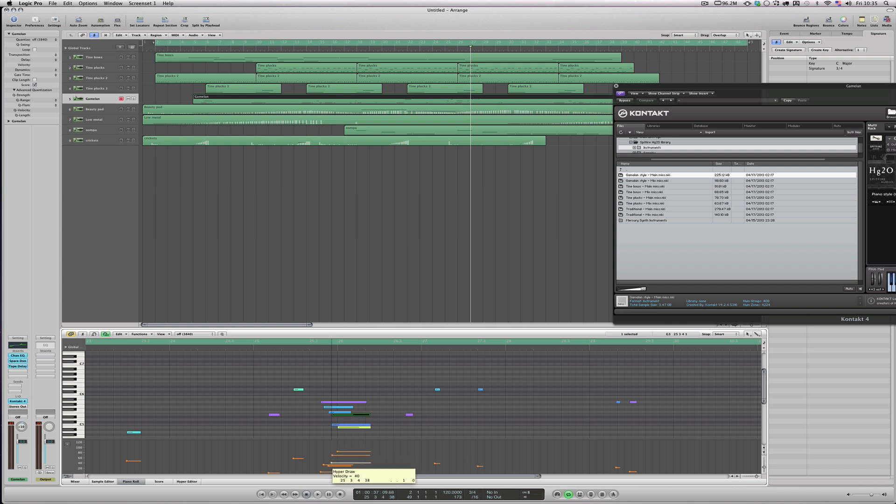
click(329, 465)
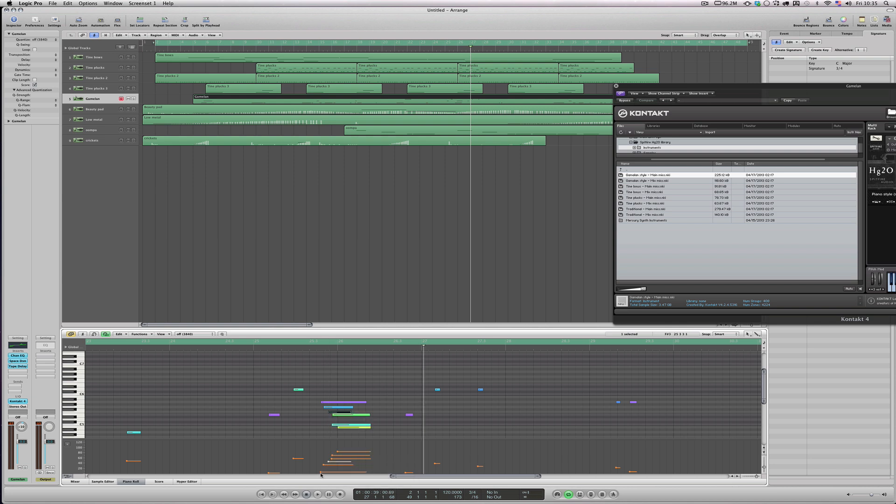
drag(320, 473, 321, 466)
double_click(306, 348)
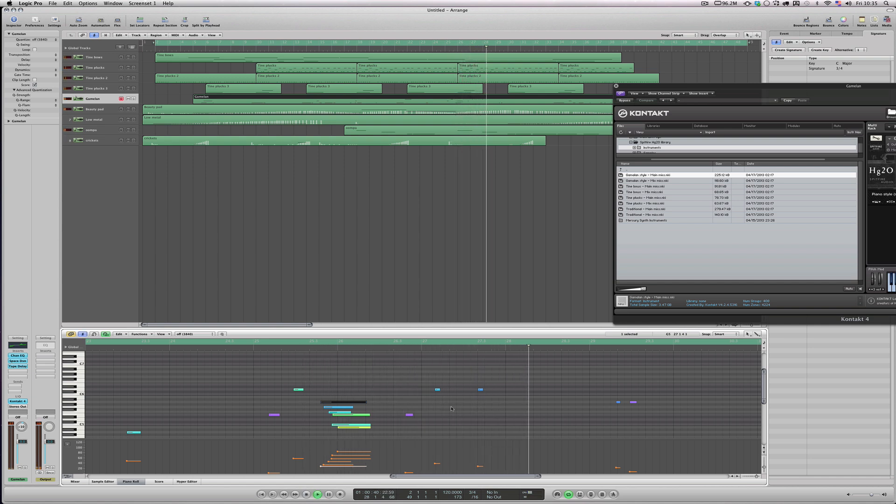
Grade the velocities of the Gamelan chord in bar 33 so they rise from about 20 to about 93, auditioning it between edits.
drag(501, 476, 639, 477)
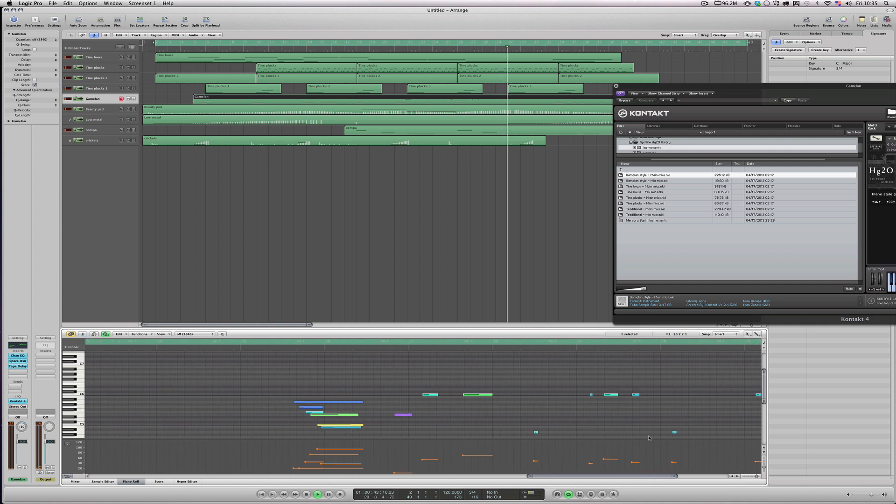
drag(321, 465, 318, 456)
click(318, 450)
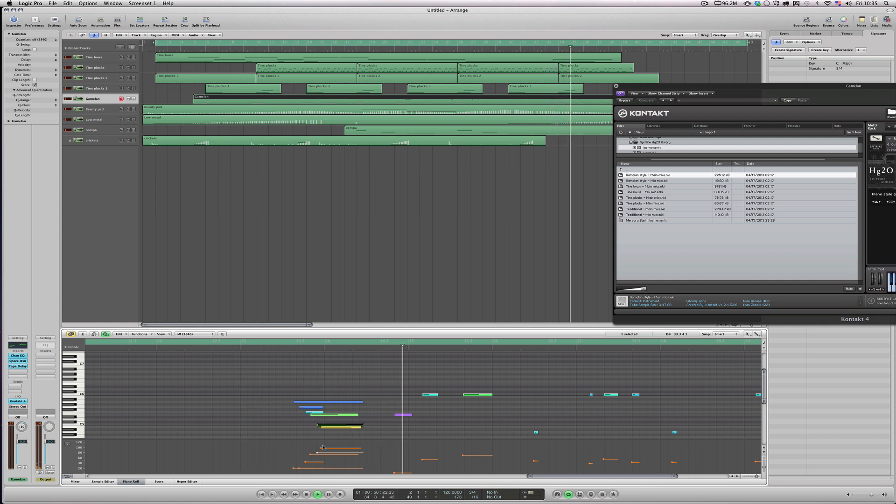
click(303, 465)
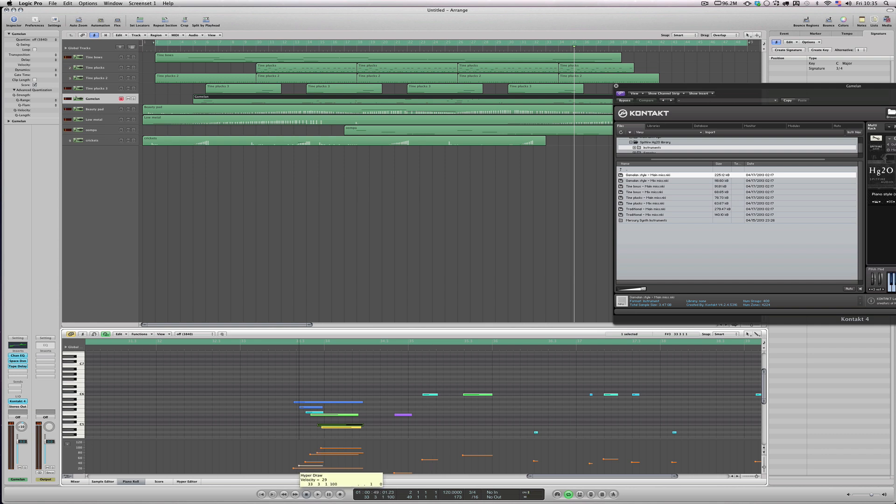
click(305, 462)
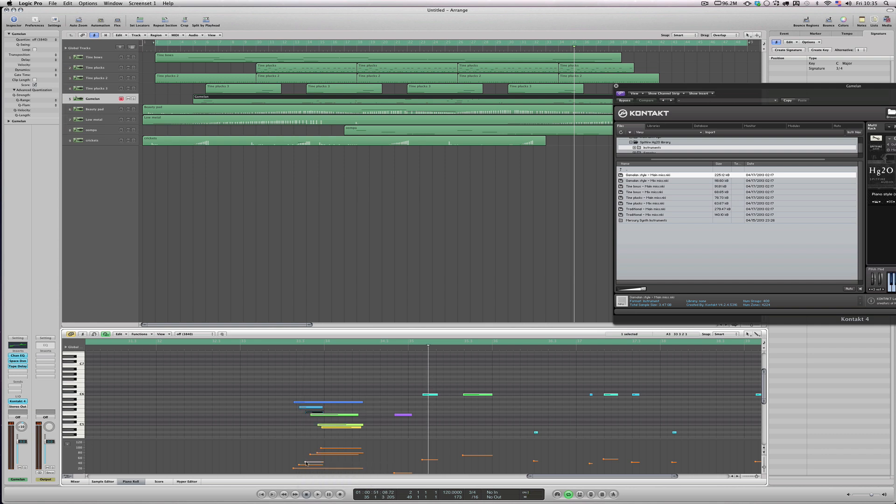
drag(306, 463, 306, 460)
double_click(286, 348)
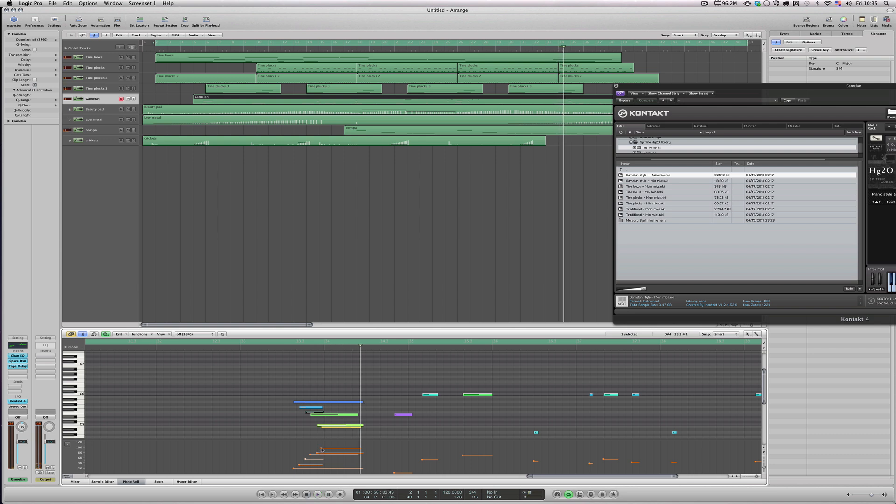
drag(321, 449, 310, 457)
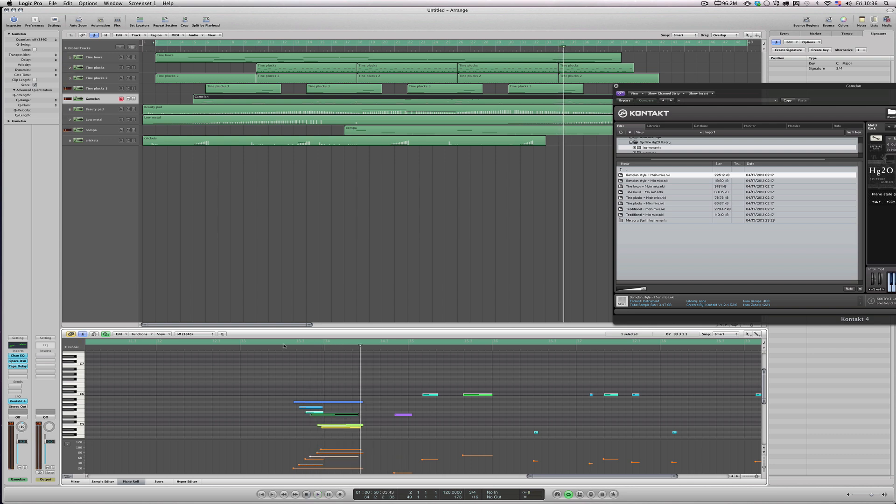
Audition the Gamelan chord in bar 33 and lower the velocity of its last note to about 87.
double_click(286, 349)
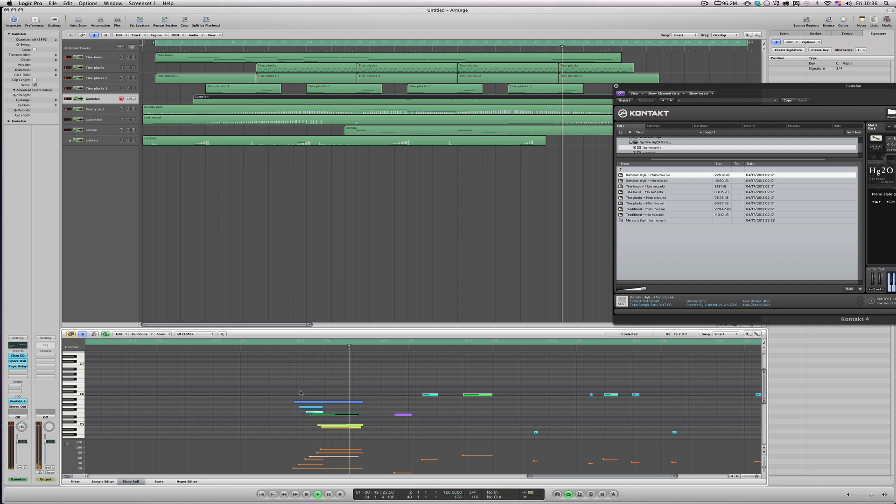
key(space)
drag(321, 450, 321, 451)
double_click(274, 344)
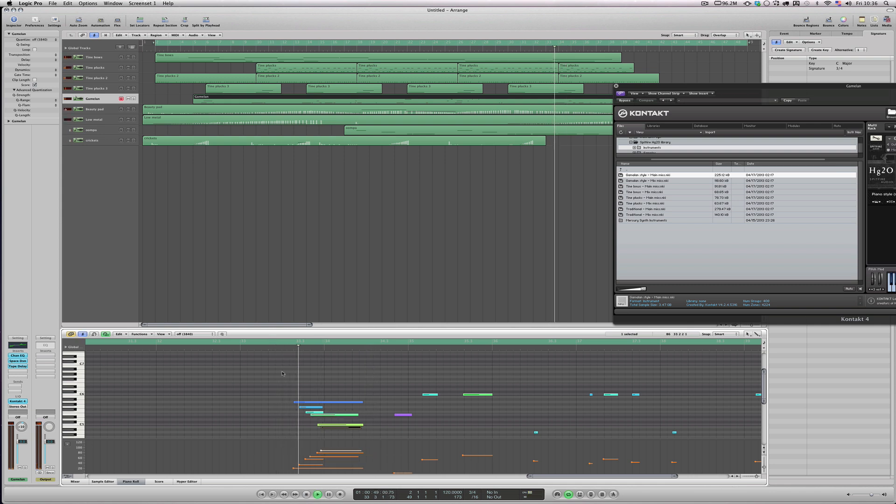
key(space)
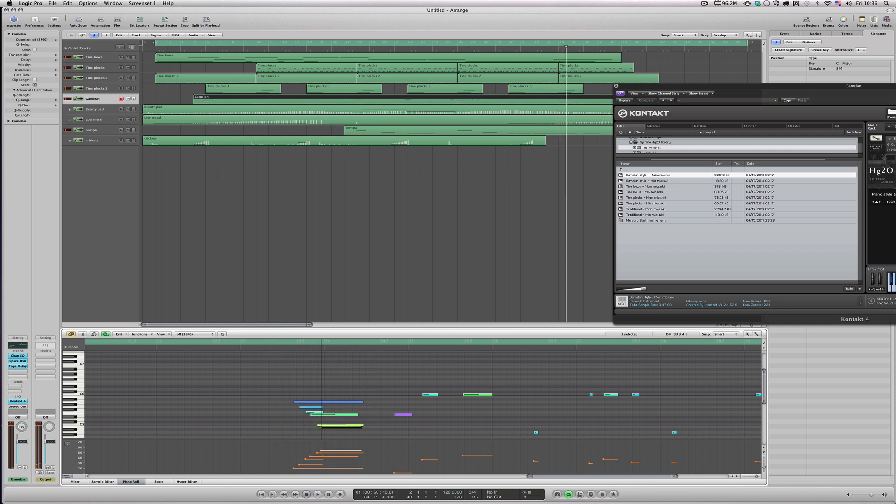
Start the last note of the bar 33 Gamelan chord slightly later and lower its velocity to about 60, auditioning the chord between edits.
click(321, 450)
drag(321, 451, 325, 428)
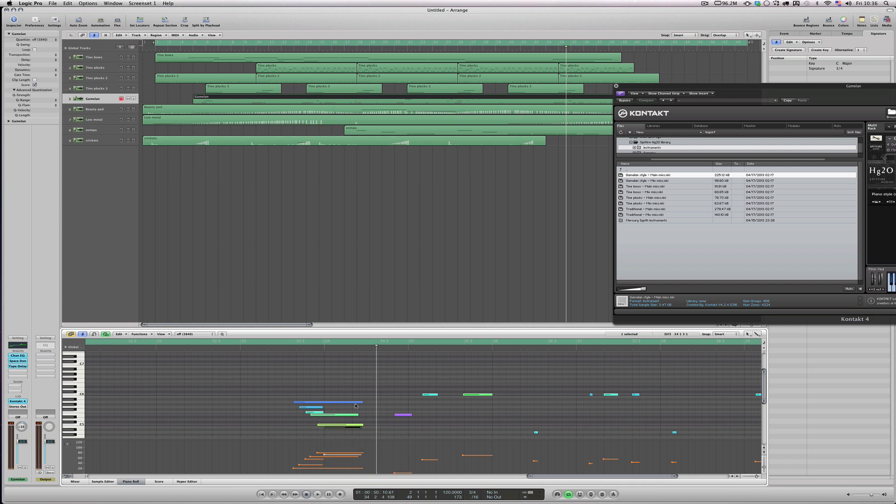
click(288, 343)
key(space)
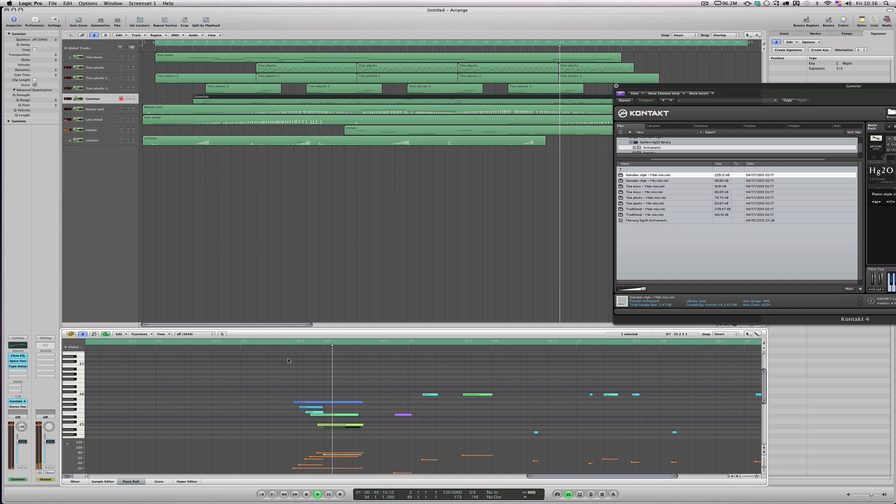
key(space)
drag(324, 455, 324, 458)
click(288, 345)
key(space)
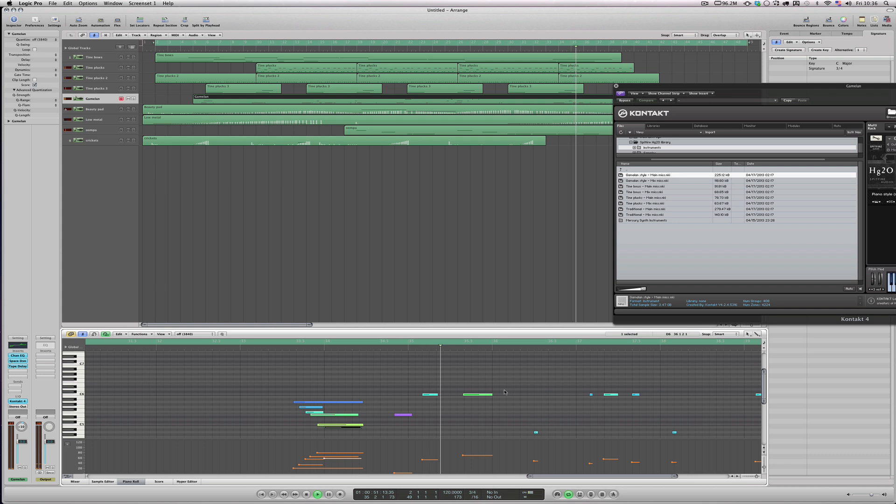
key(space)
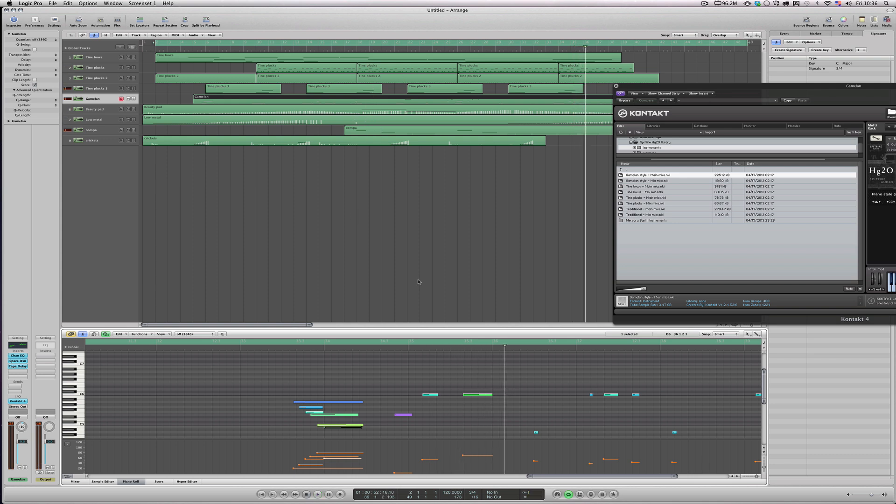
Play the Gamelan phrase back from bar 33 and quantize the low note in bar 38 to 1/8-Note.
click(284, 348)
key(space)
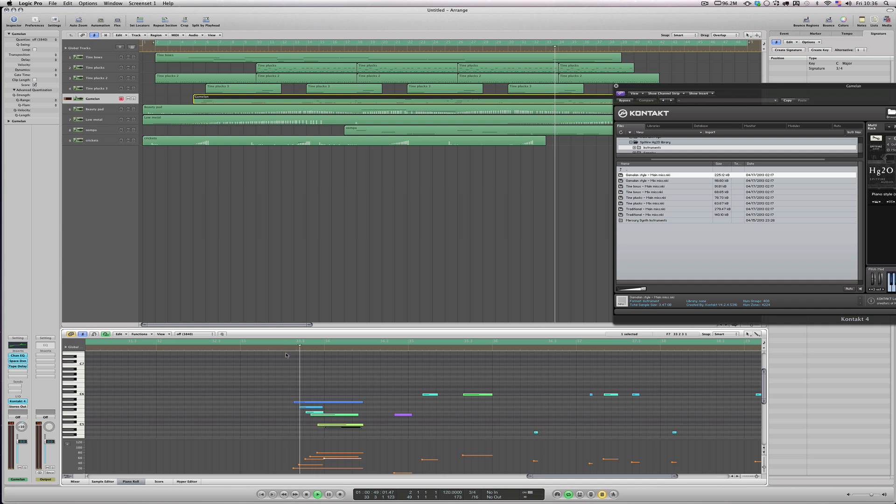
key(space)
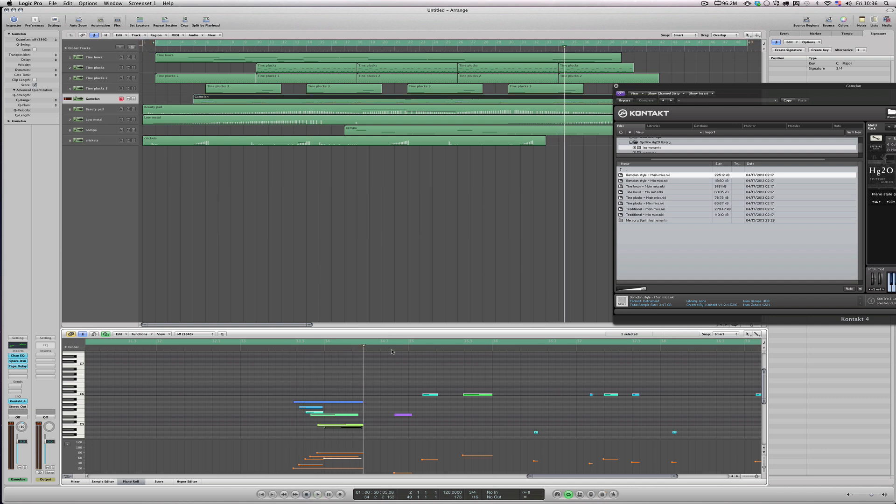
key(space)
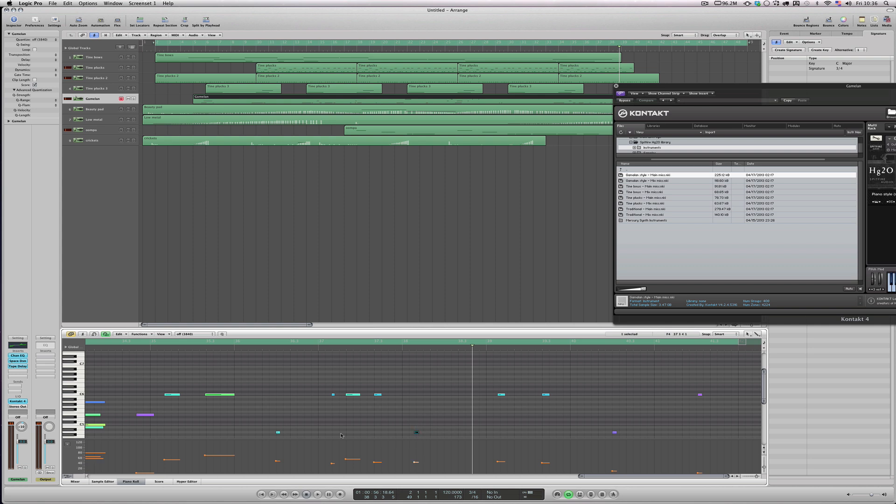
click(209, 335)
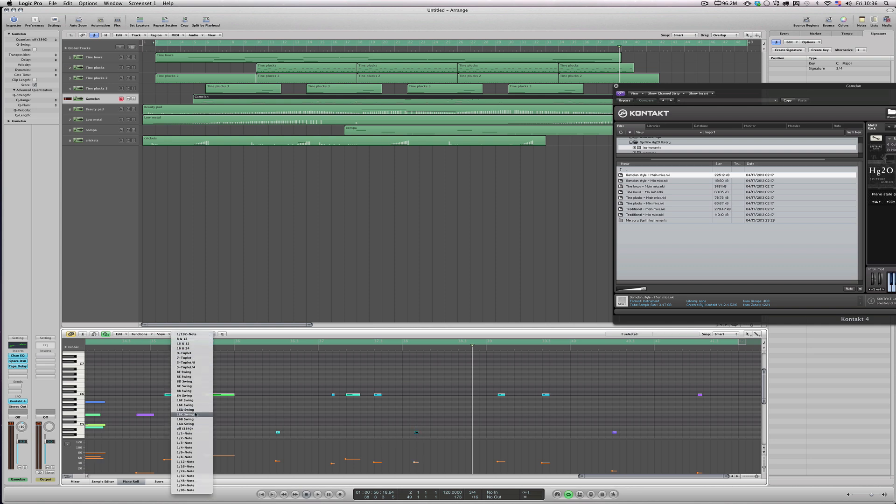
click(197, 457)
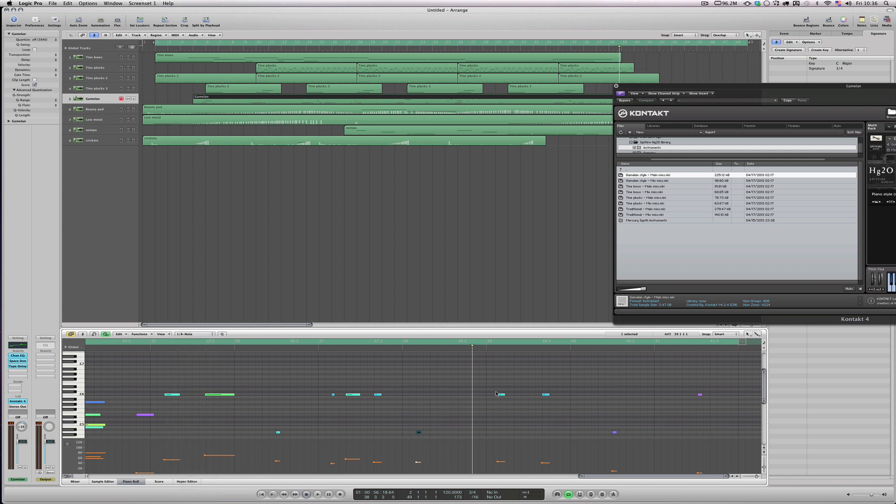
Play the Gamelan part to its end, select the short high note in bar 41 and audition the passage again from bar 39.
key(space)
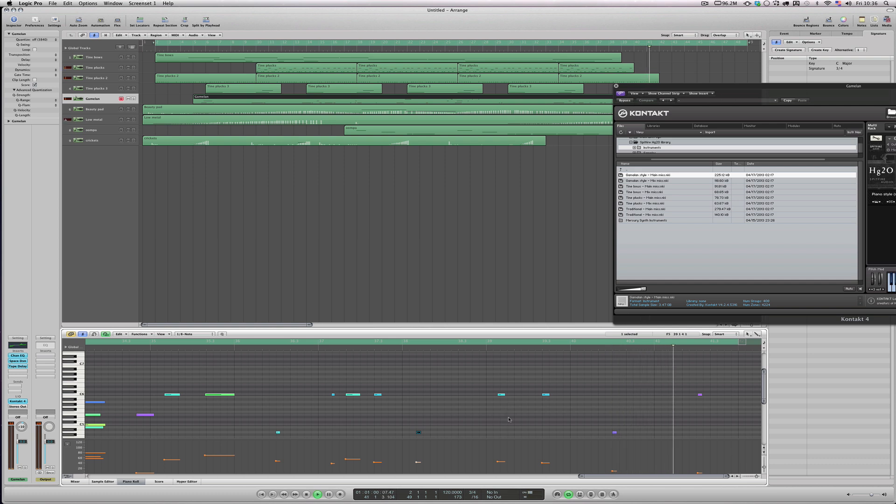
click(700, 394)
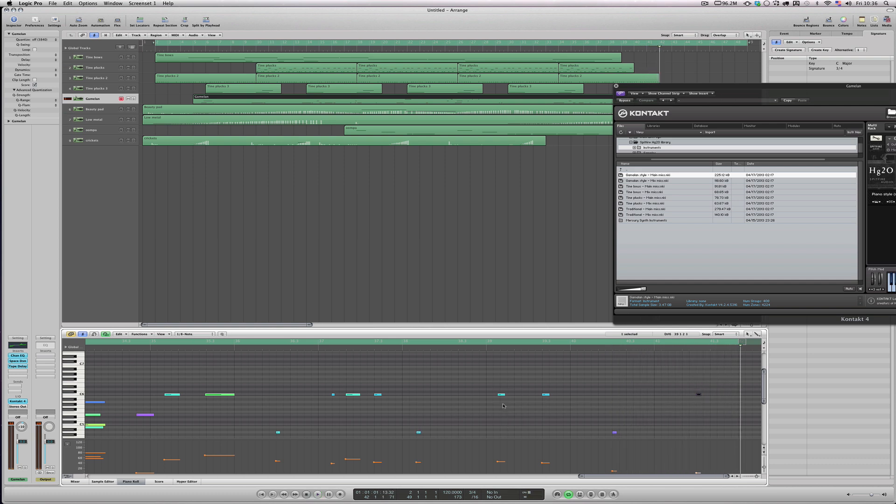
click(484, 342)
key(space)
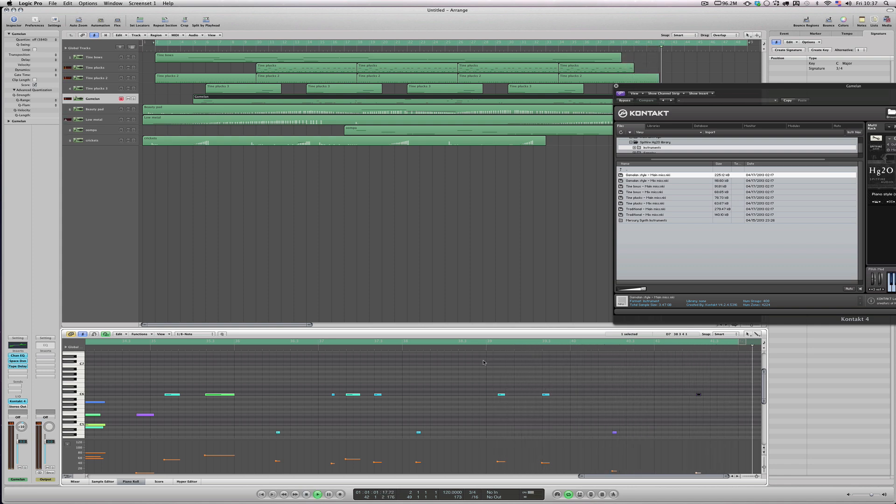
key(space)
Move the Kontakt window clear of the tracks, shift the cycle range to start at bar 1 and play the arrangement.
drag(671, 87, 553, 245)
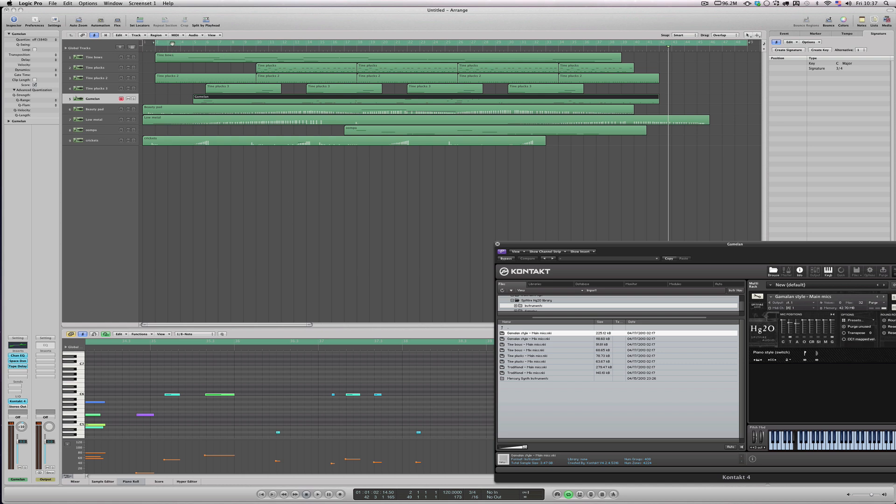
drag(172, 43, 164, 43)
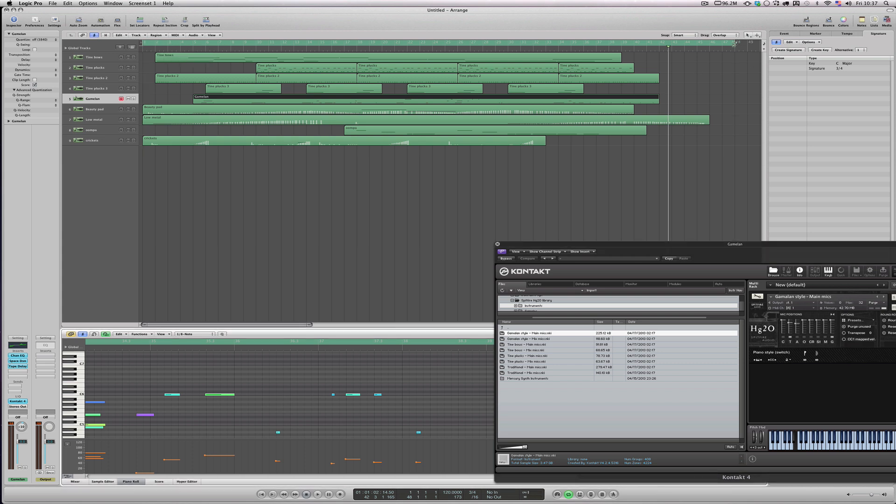
key(space)
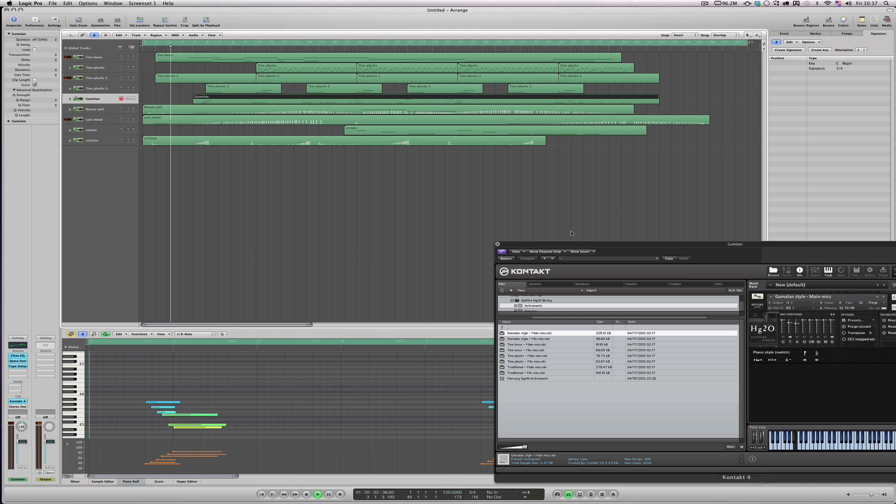
Bring the Gamelan Kontakt window fully into view over the centre of the workspace and stop playback after the arrangement ends.
drag(783, 244, 565, 170)
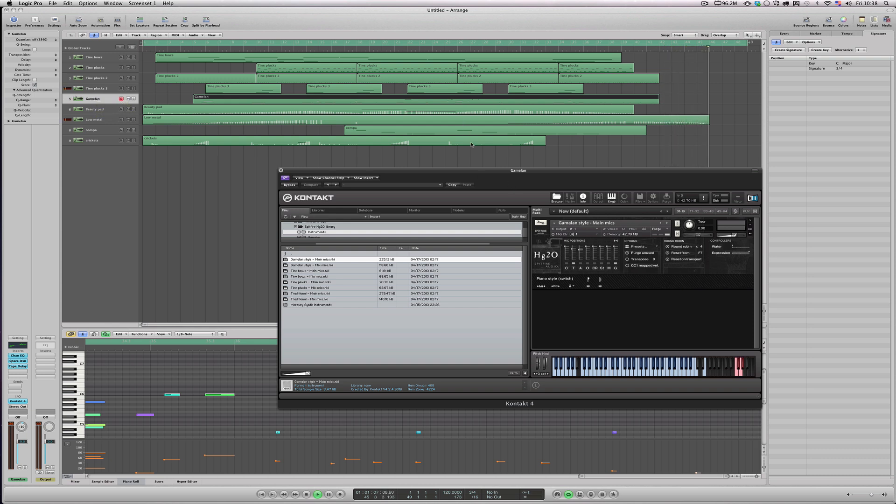
key(space)
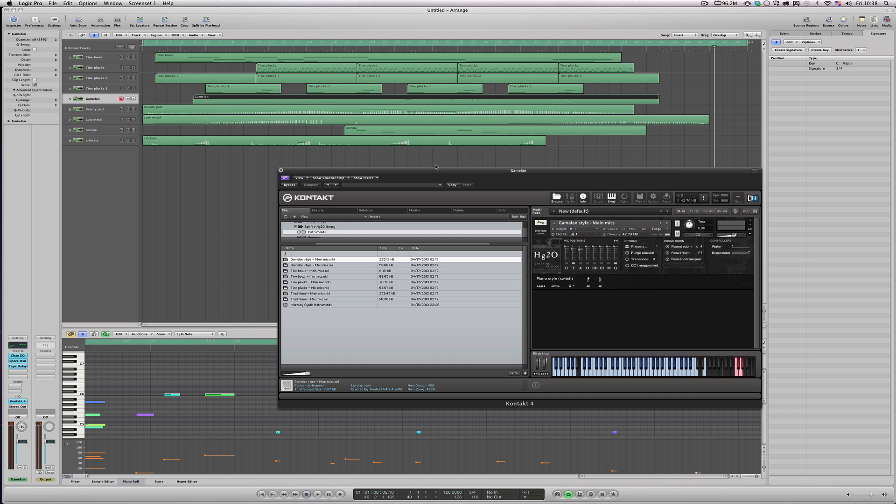
drag(437, 170, 354, 154)
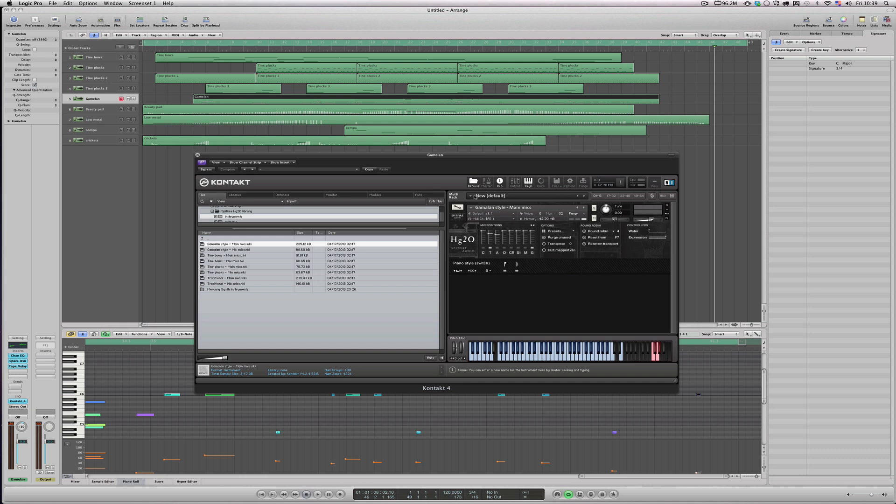
drag(418, 155, 417, 159)
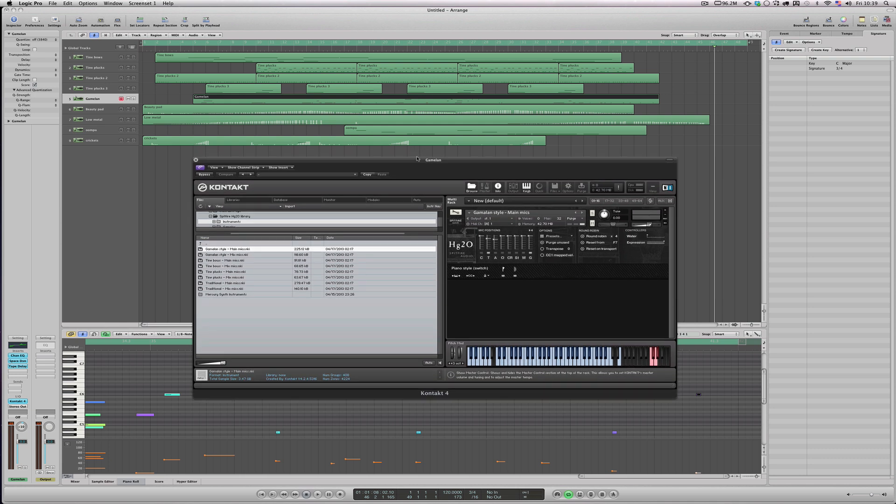